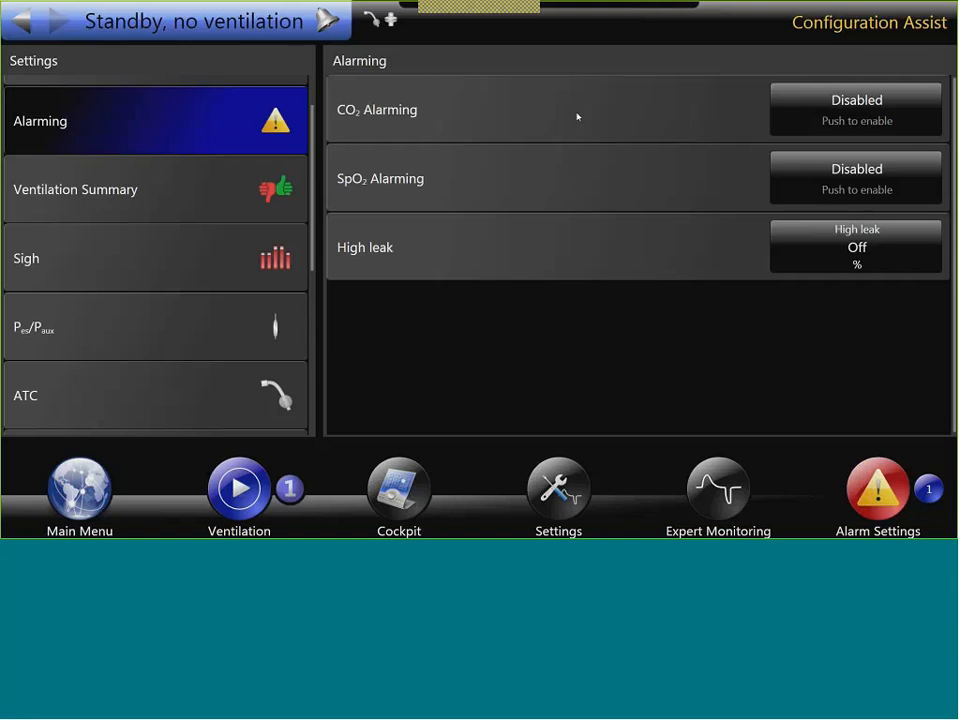
# Set the High leak alarm limit to 60 %.
pyautogui.scroll(-8, 577, 117)
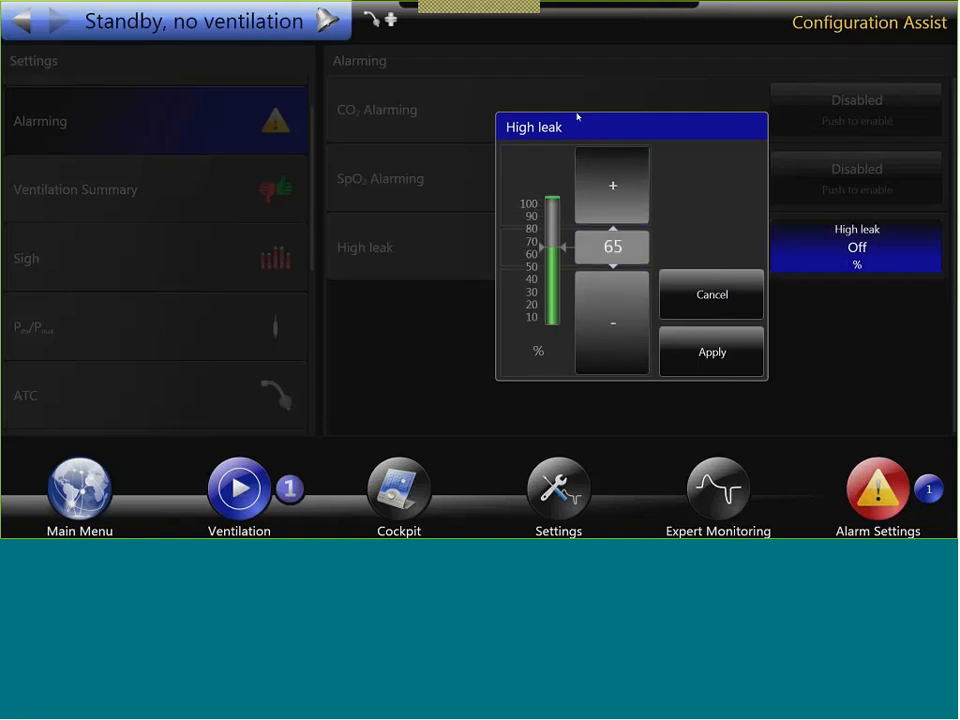
pyautogui.scroll(-1, 577, 117)
pyautogui.press('Return')
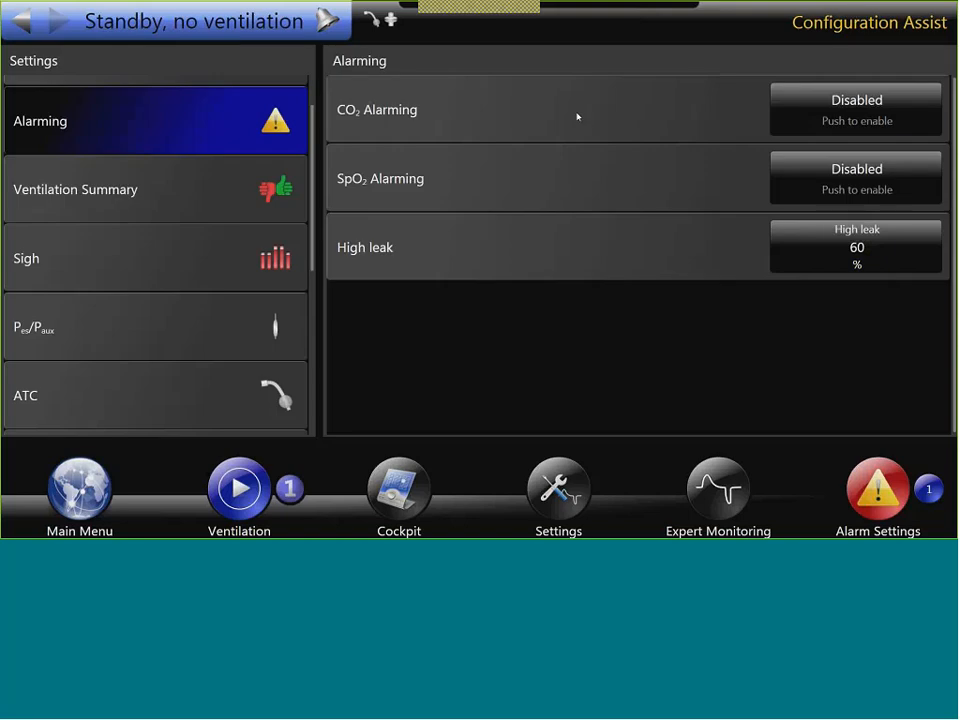
# Set the High leak alarm limit to 100 %.
pyautogui.press('Return')
pyautogui.scroll(8, 577, 117)
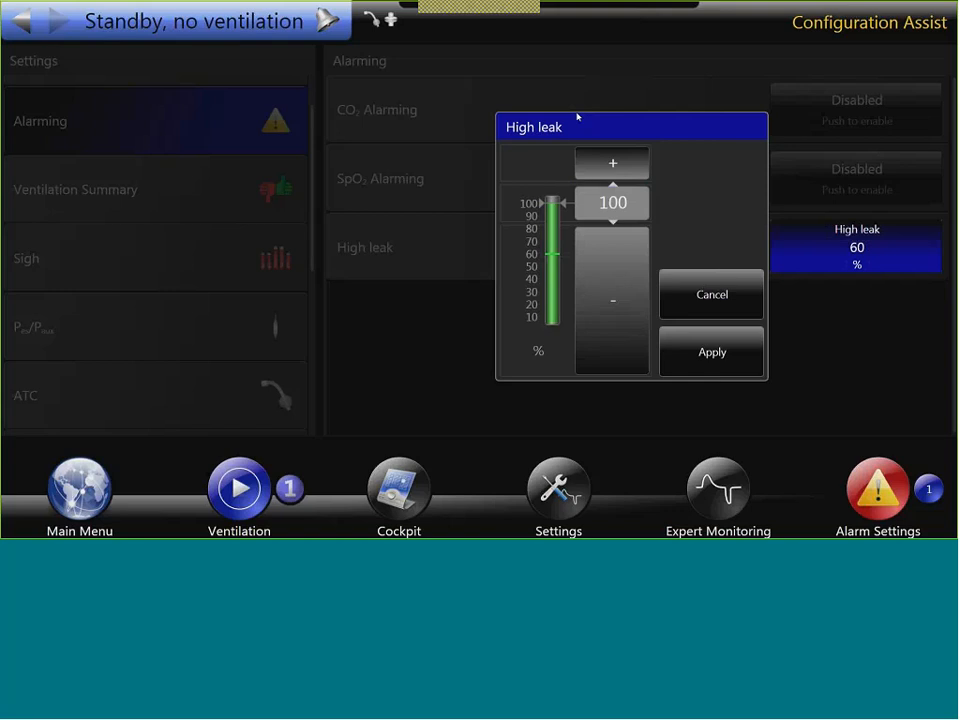
pyautogui.press('Return')
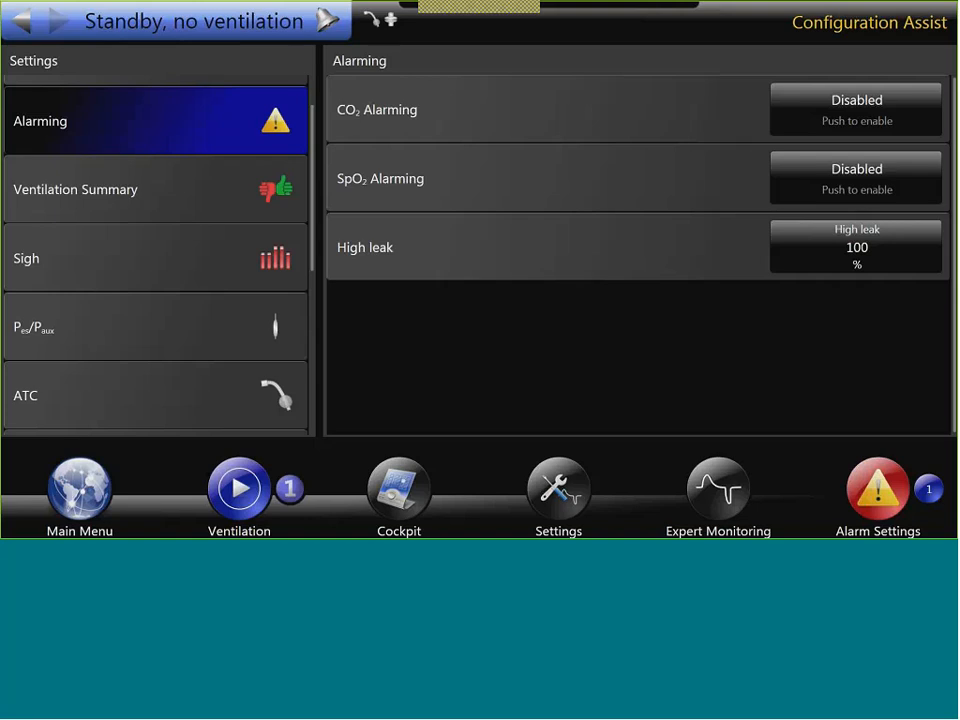
# Enable CO₂ alarming to check its limits in the alarm settings, and disable it again.
pyautogui.click(856, 110)
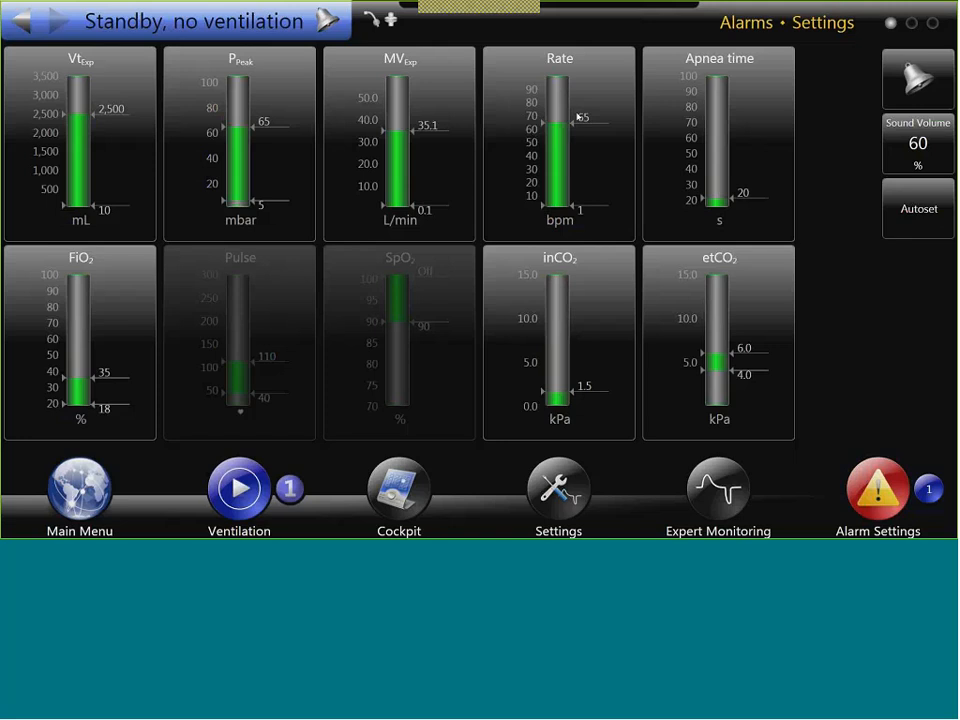
pyautogui.hotkey('alt', 'Left')
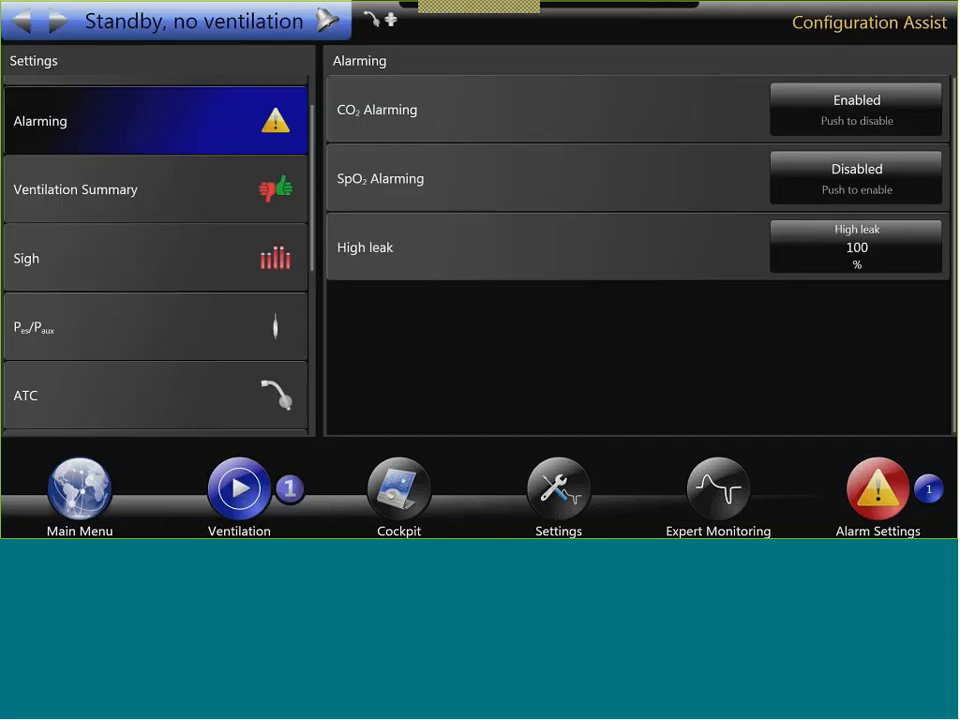
pyautogui.click(856, 110)
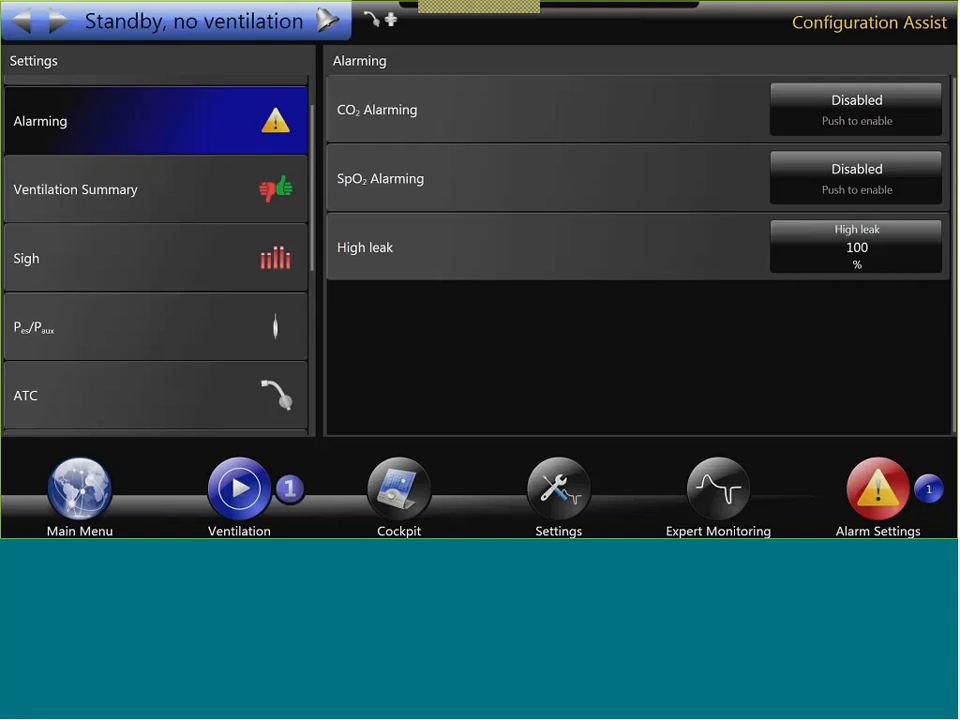
# Review the O₂, Vent and Spont limits of the Ventilation Summary and view the Cockpit.
pyautogui.click(155, 189)
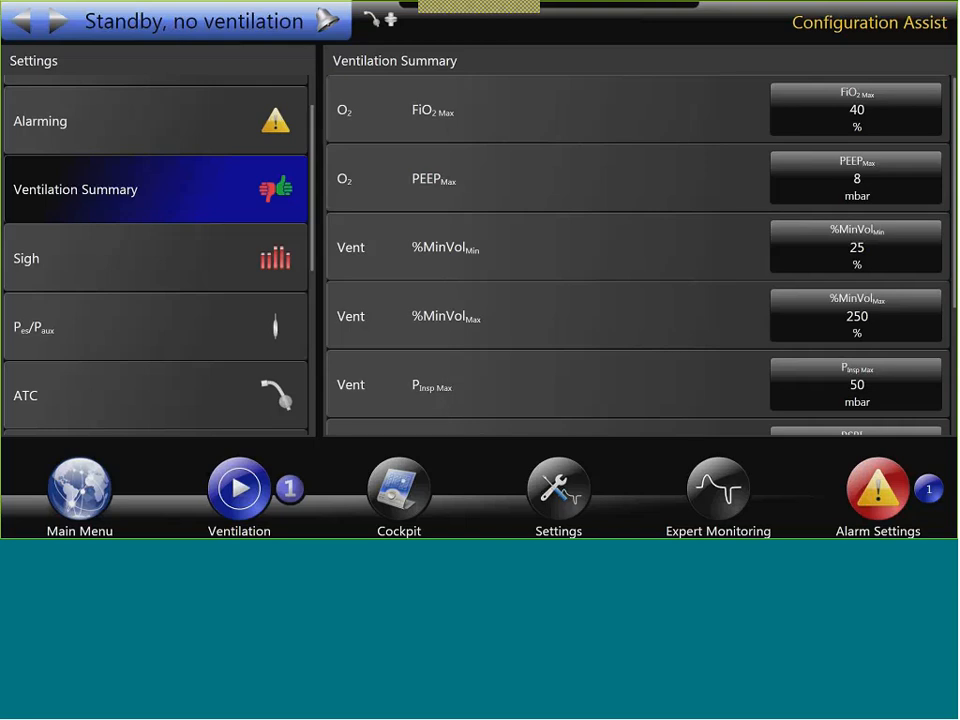
pyautogui.scroll(-1, 575, 115)
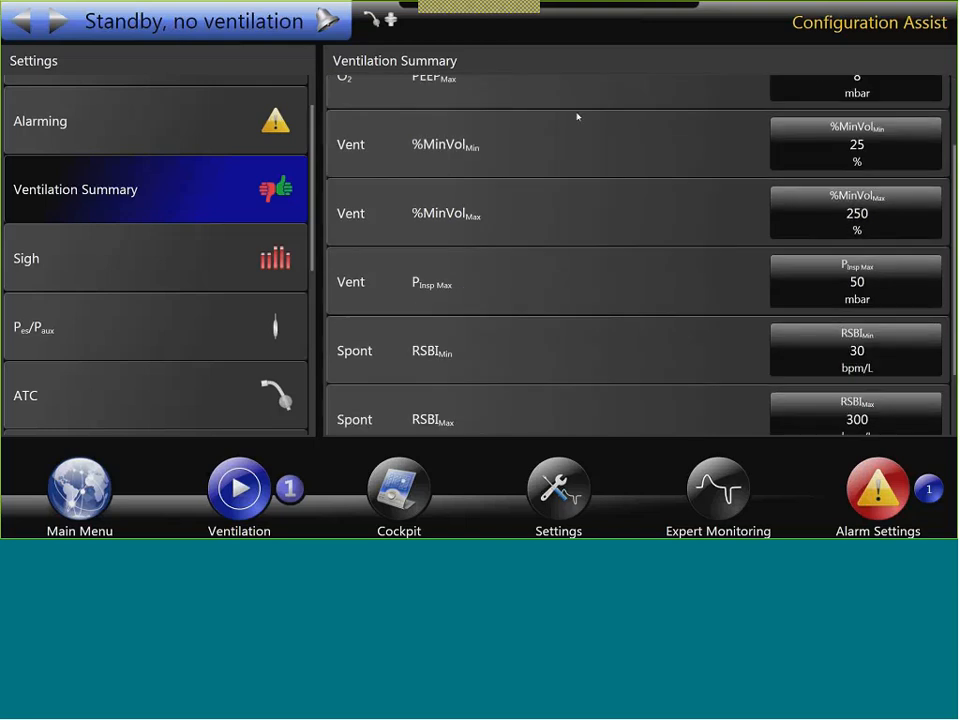
pyautogui.scroll(-1, 577, 117)
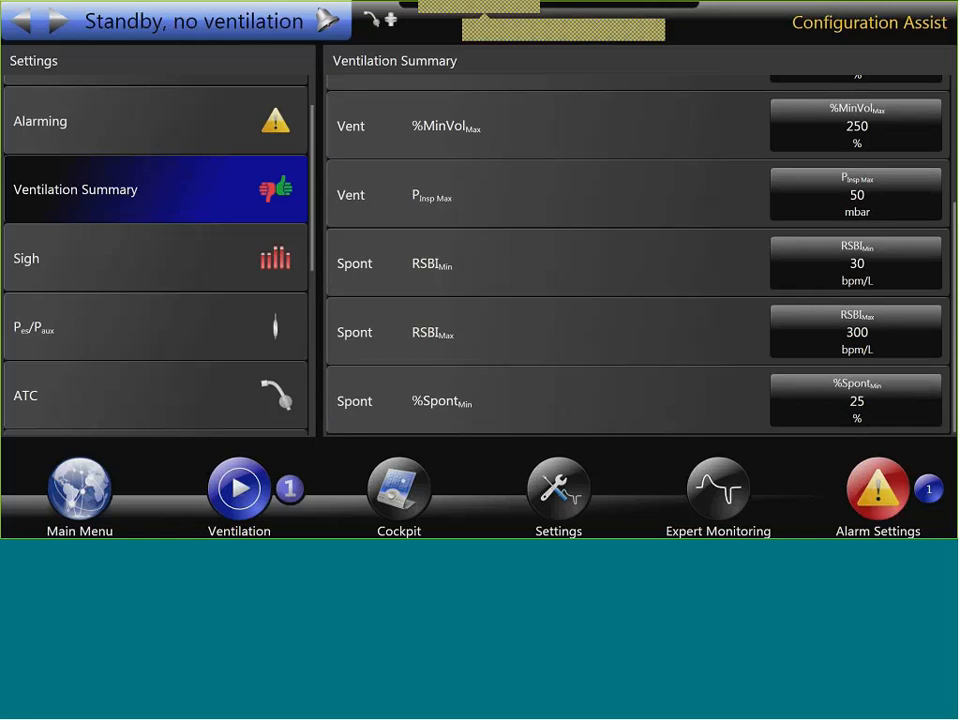
pyautogui.click(399, 490)
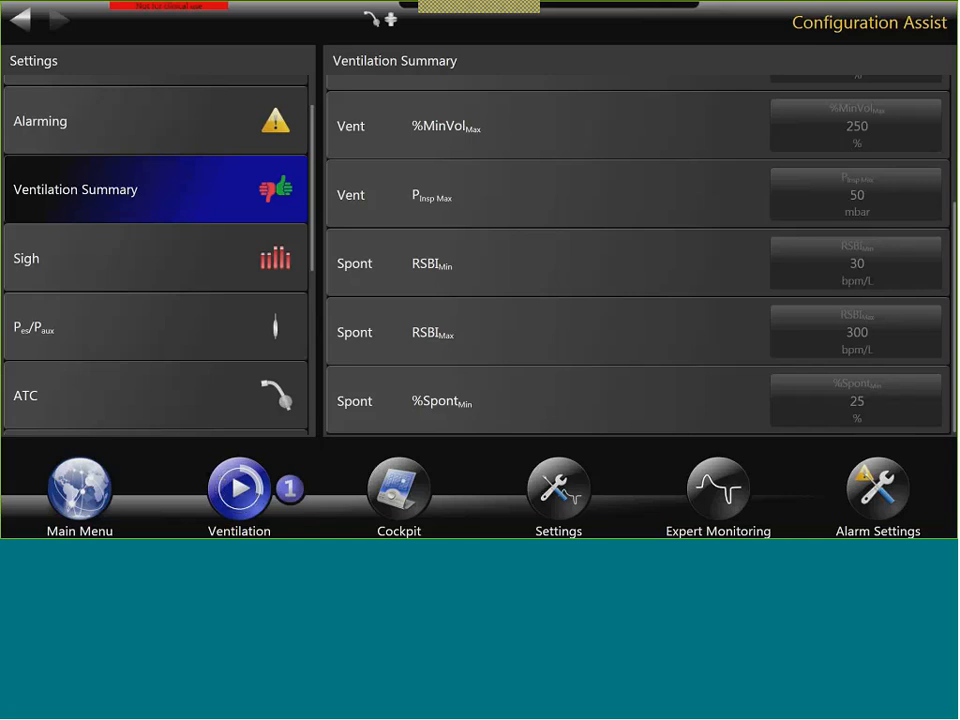
# Stop the running ventilation and confirm the switch to standby.
pyautogui.click(239, 489)
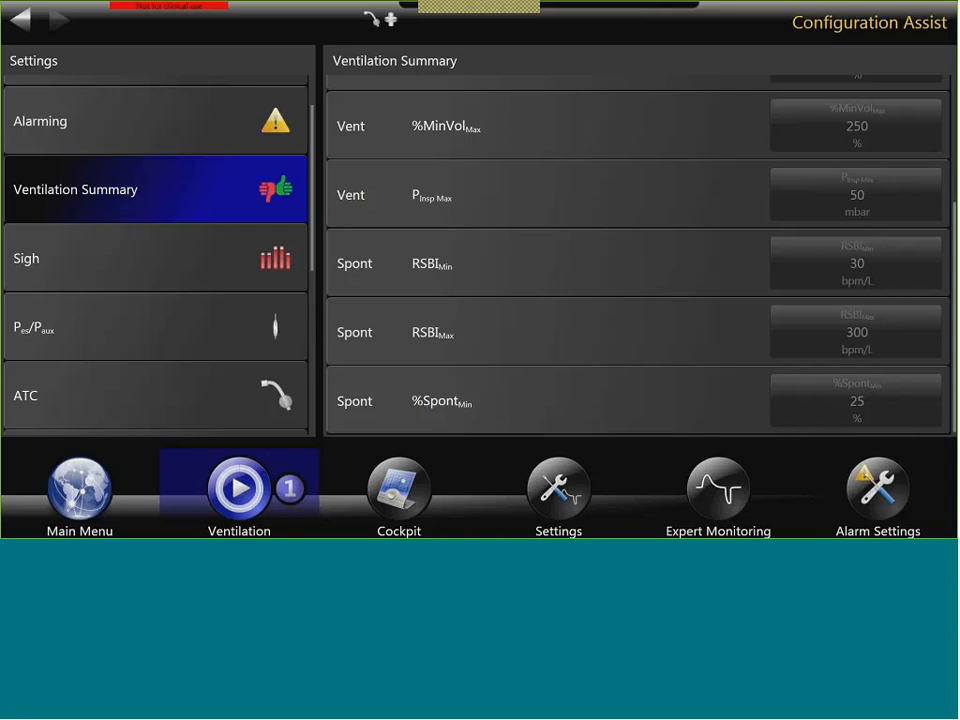
pyautogui.click(402, 419)
pyautogui.moveTo(401, 274); pyautogui.dragTo(590, 274)
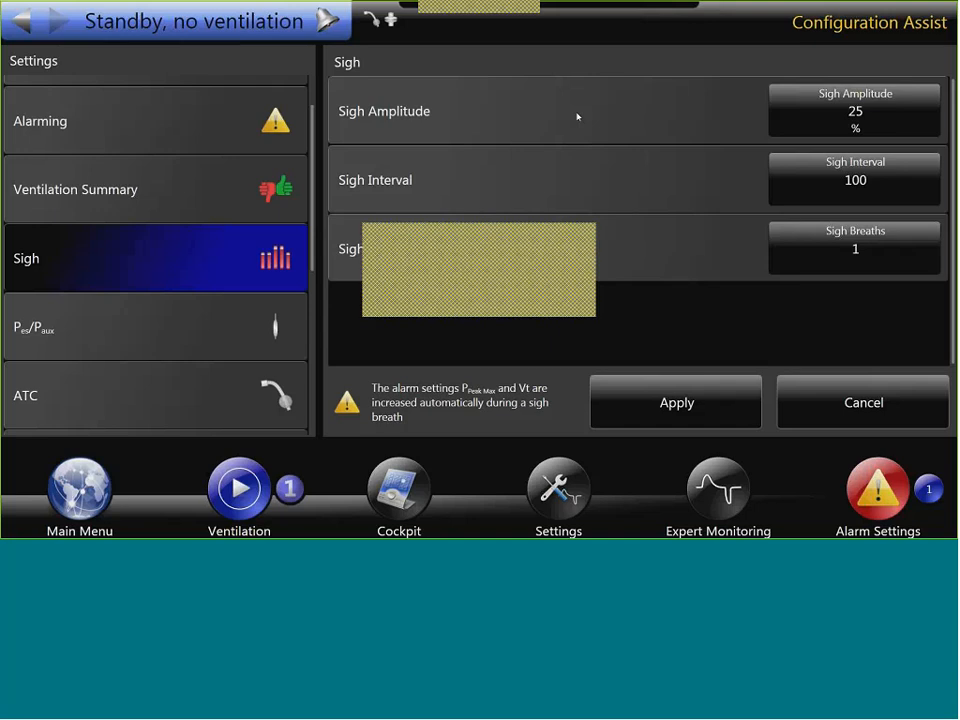
# Run the Sigh Amplitude through its range from 50 % down to 5 % and return it to 25 %.
pyautogui.click(577, 117)
pyautogui.scroll(5, 577, 117)
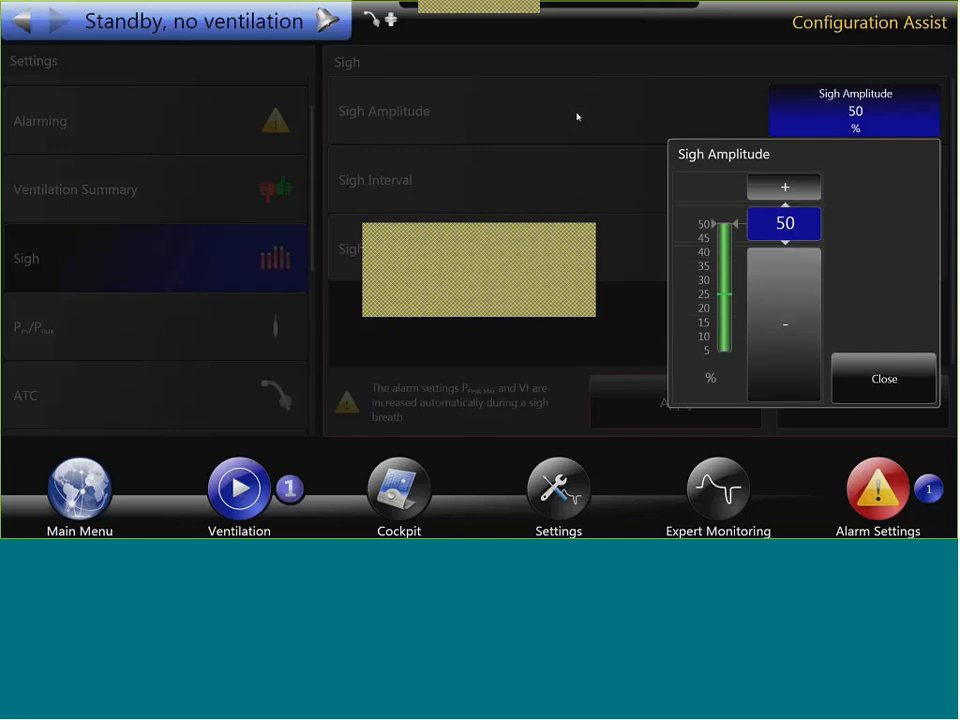
pyautogui.scroll(-9, 577, 117)
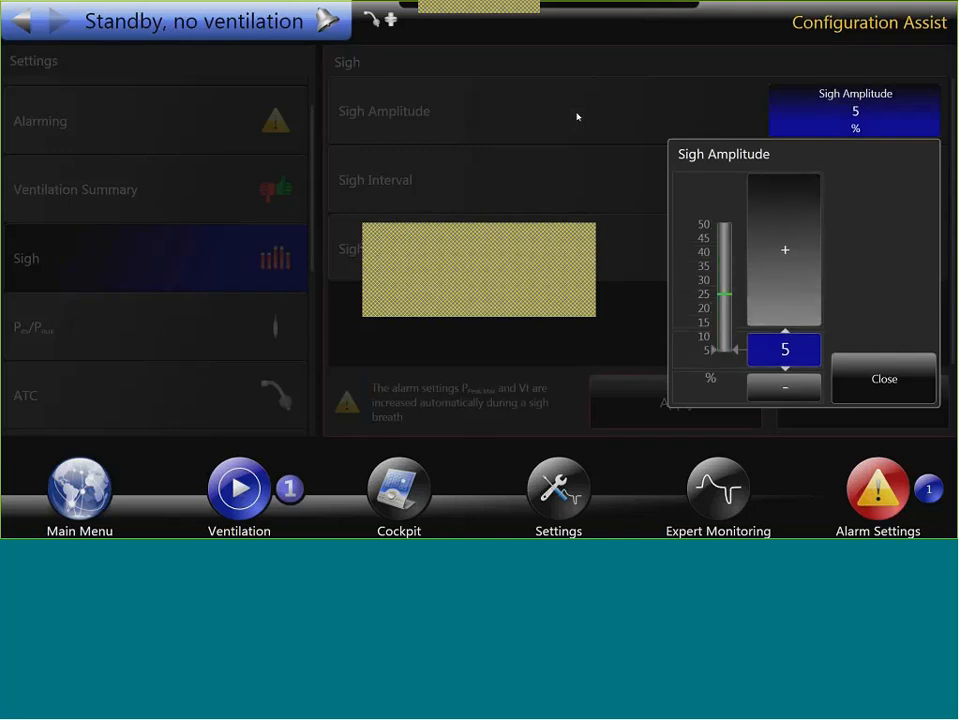
pyautogui.scroll(4, 577, 117)
pyautogui.click(577, 117)
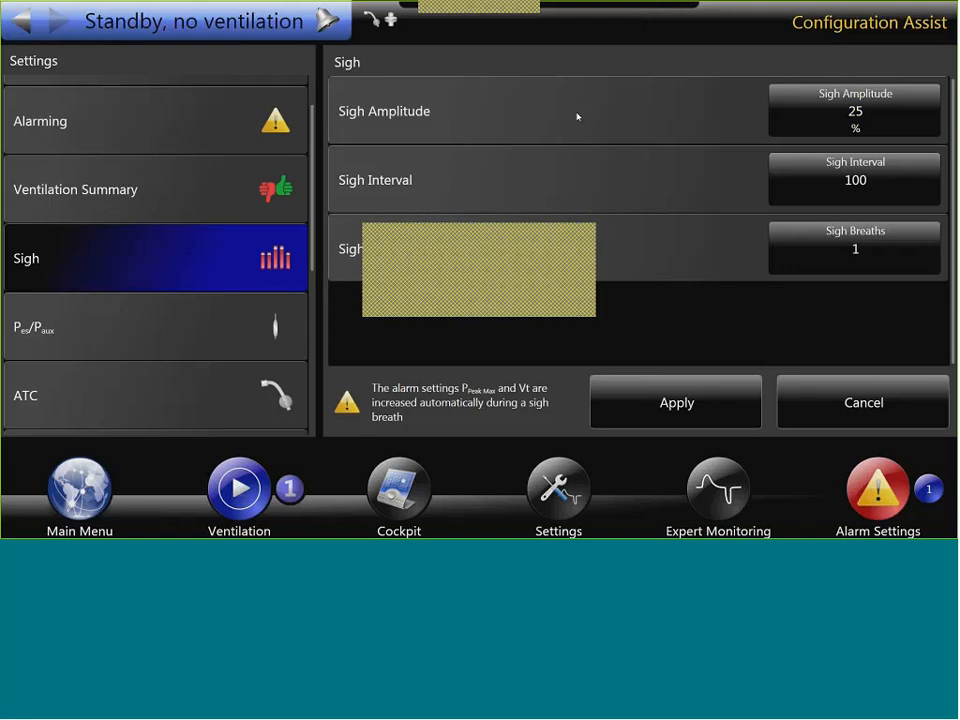
# Set the Sigh Interval to 95 and check the Sigh Breaths setting.
pyautogui.press('Return')
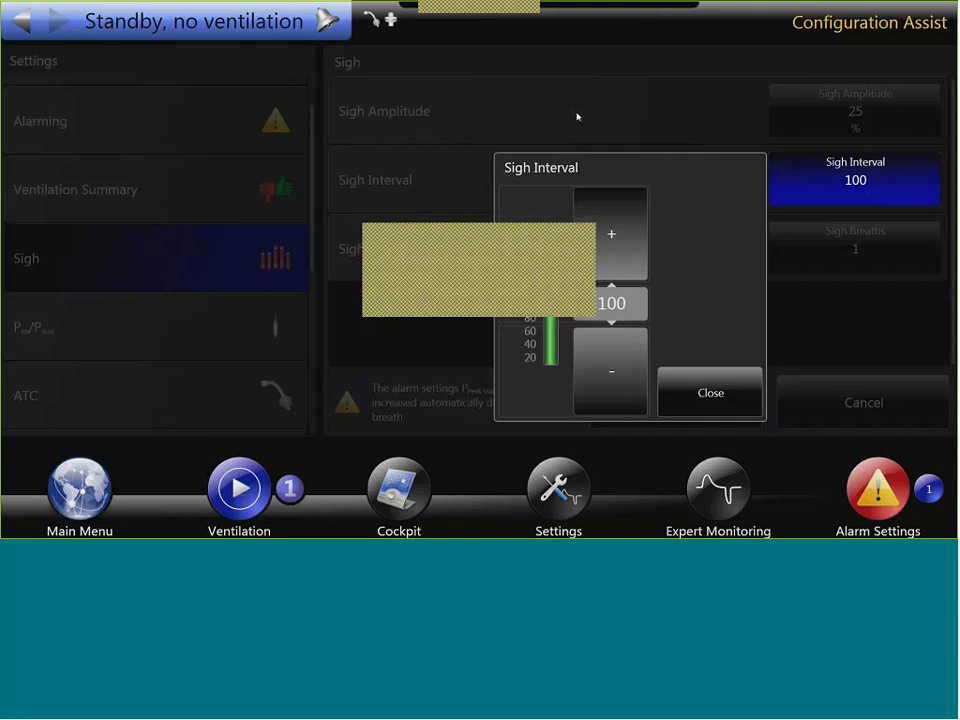
pyautogui.moveTo(611, 303)
pyautogui.mouseDown()
pyautogui.moveTo(611, 240)
pyautogui.moveTo(611, 363)
pyautogui.moveTo(611, 306)
pyautogui.mouseUp()
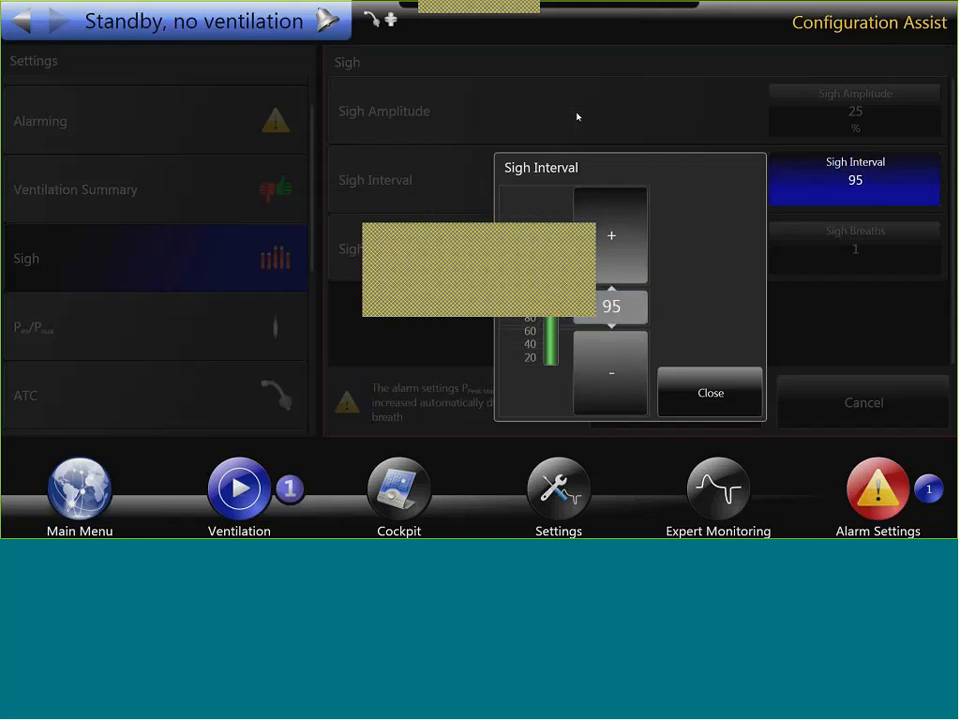
pyautogui.click(710, 393)
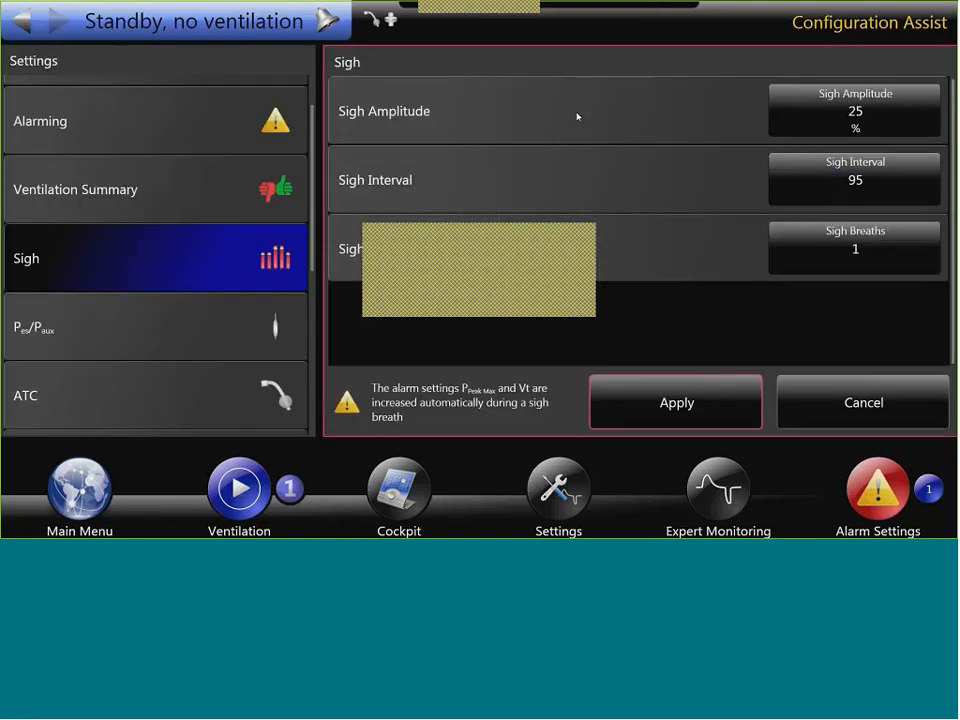
pyautogui.click(855, 249)
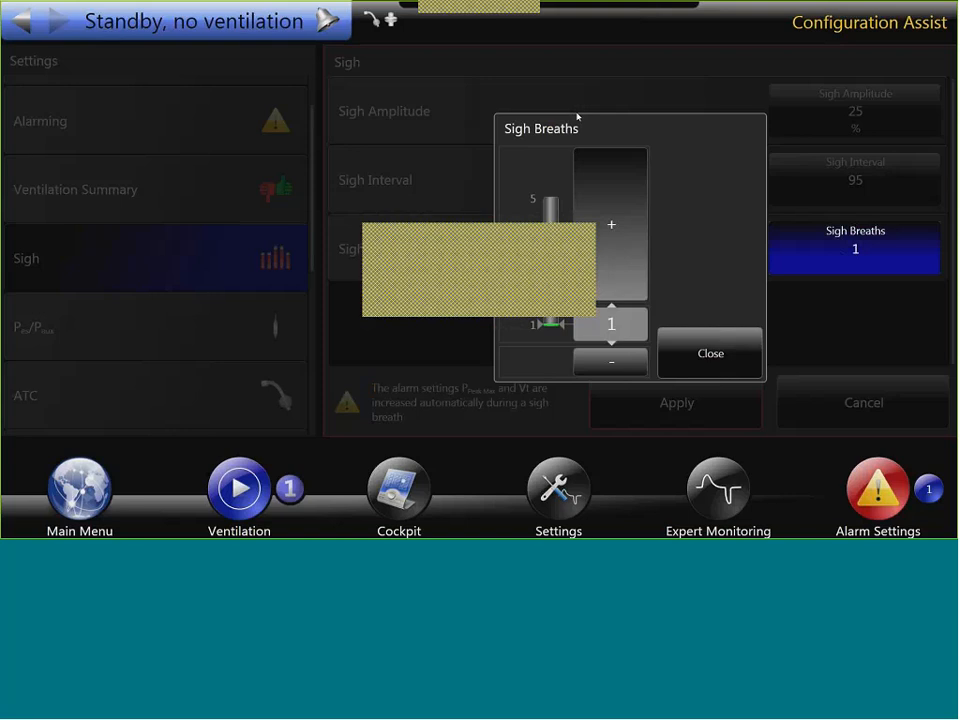
pyautogui.click(577, 114)
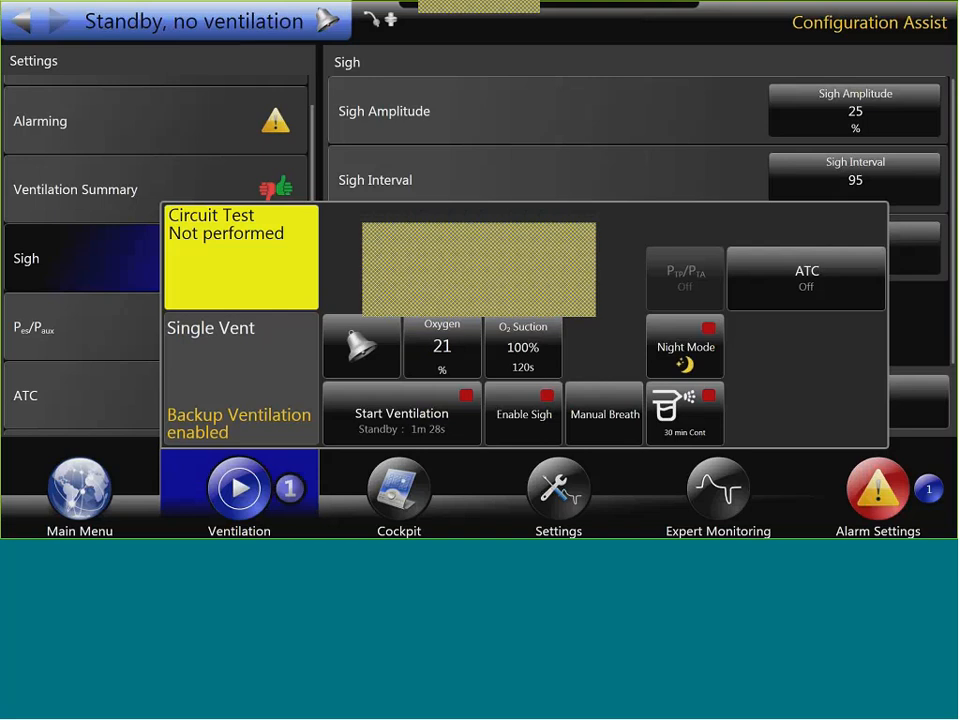
# Enable the sigh function in the ventilation controls.
pyautogui.click(523, 413)
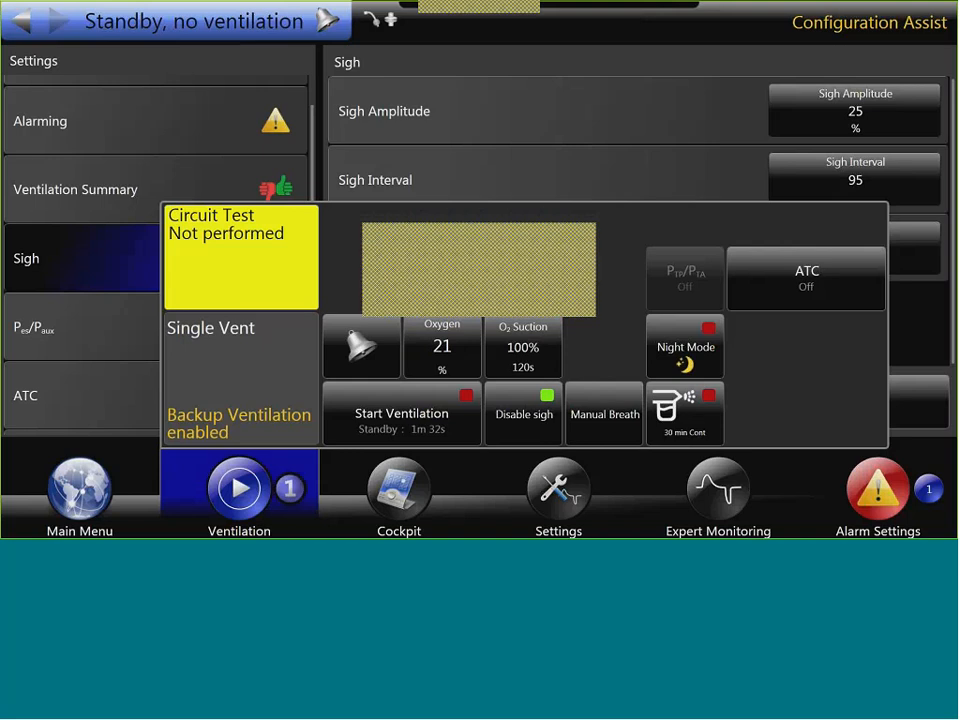
pyautogui.click(239, 488)
# Set the Sigh Interval to 10 and the number of Sigh Breaths to 5.
pyautogui.click(855, 180)
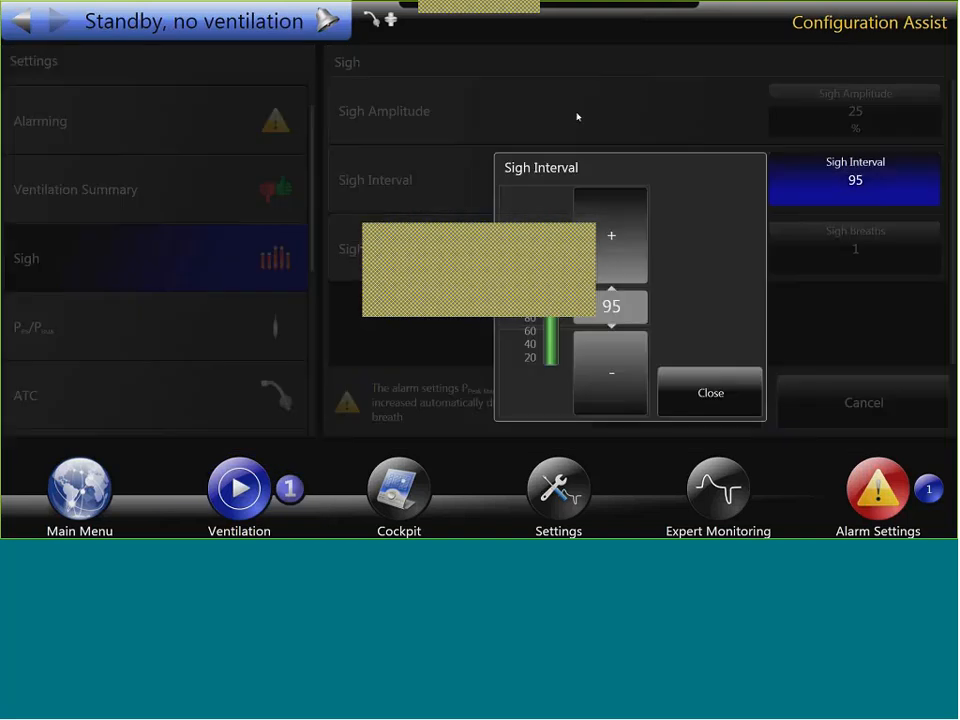
pyautogui.click(611, 236)
pyautogui.moveTo(611, 304); pyautogui.dragTo(611, 197)
pyautogui.click(710, 393)
pyautogui.click(855, 249)
pyautogui.click(710, 353)
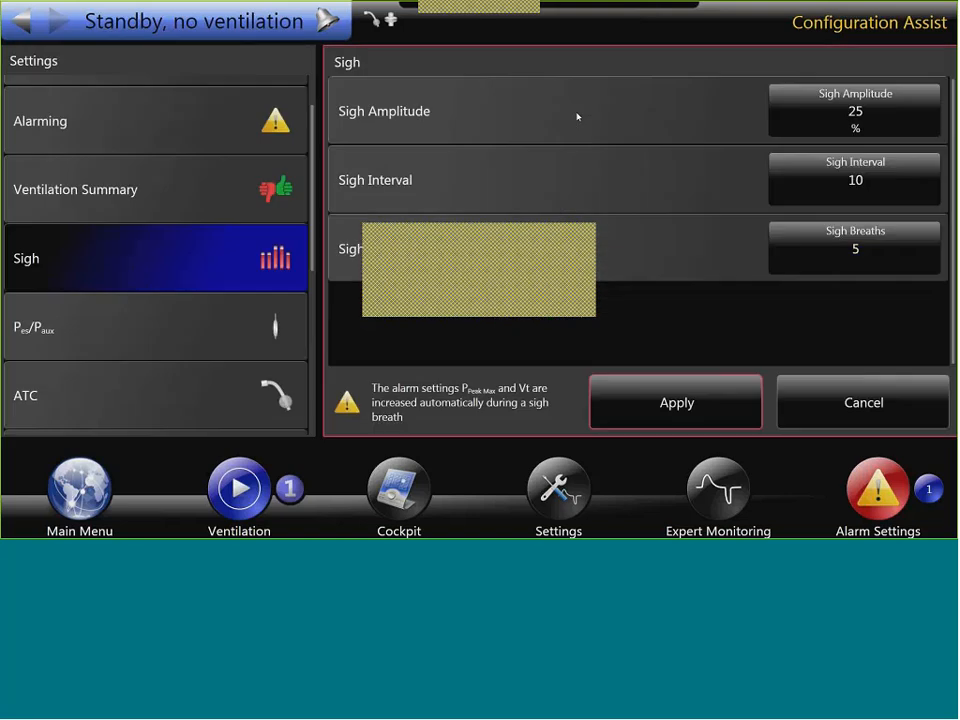
# Set the Sigh Amplitude to 45 %.
pyautogui.click(855, 111)
pyautogui.click(785, 200)
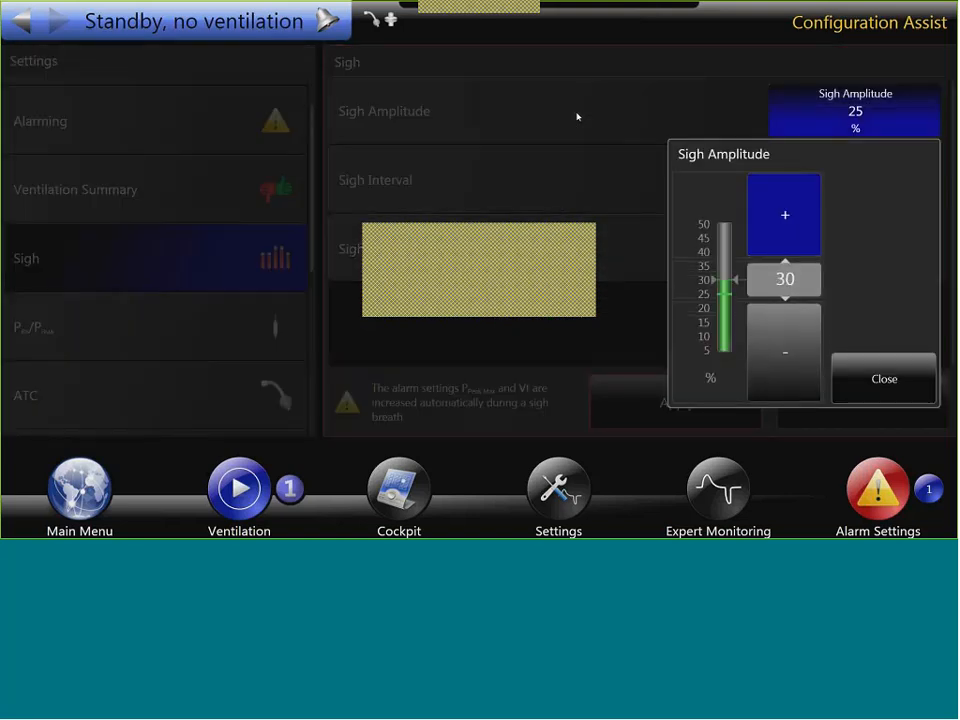
pyautogui.click(785, 200)
pyautogui.click(884, 379)
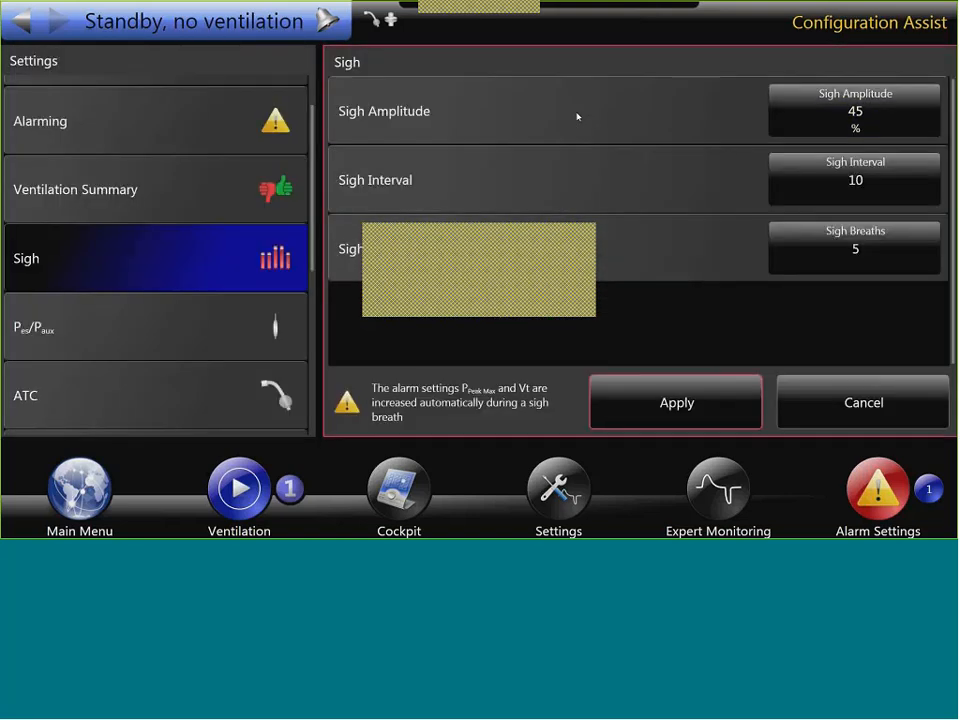
# Start ventilation from the Cockpit and set the P-A/C Rate to 20 bpm.
pyautogui.click(399, 489)
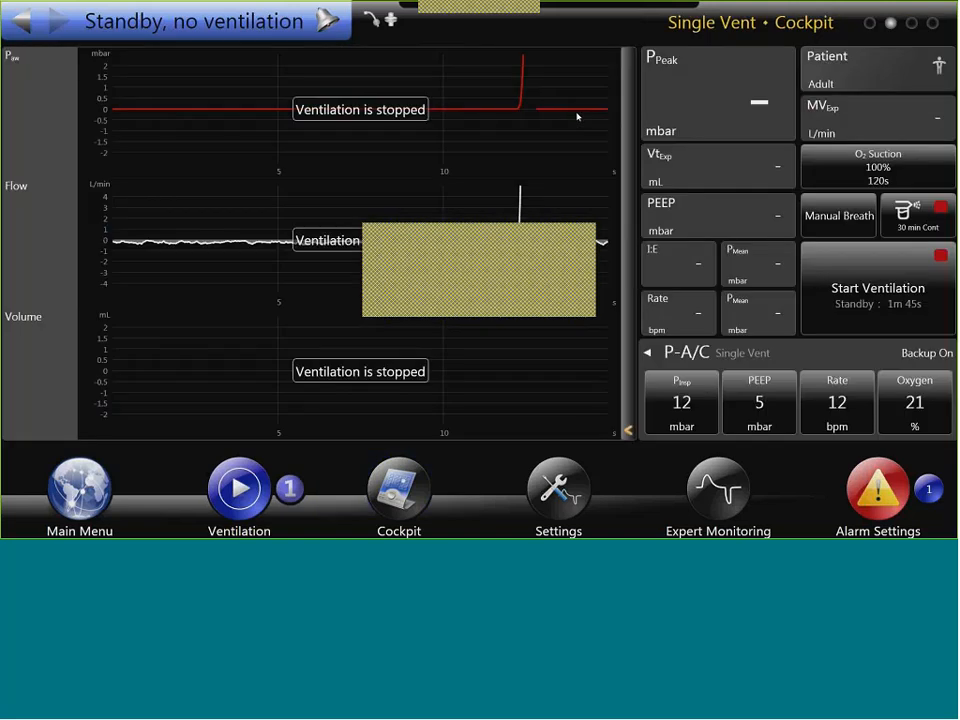
pyautogui.click(239, 489)
pyautogui.click(401, 413)
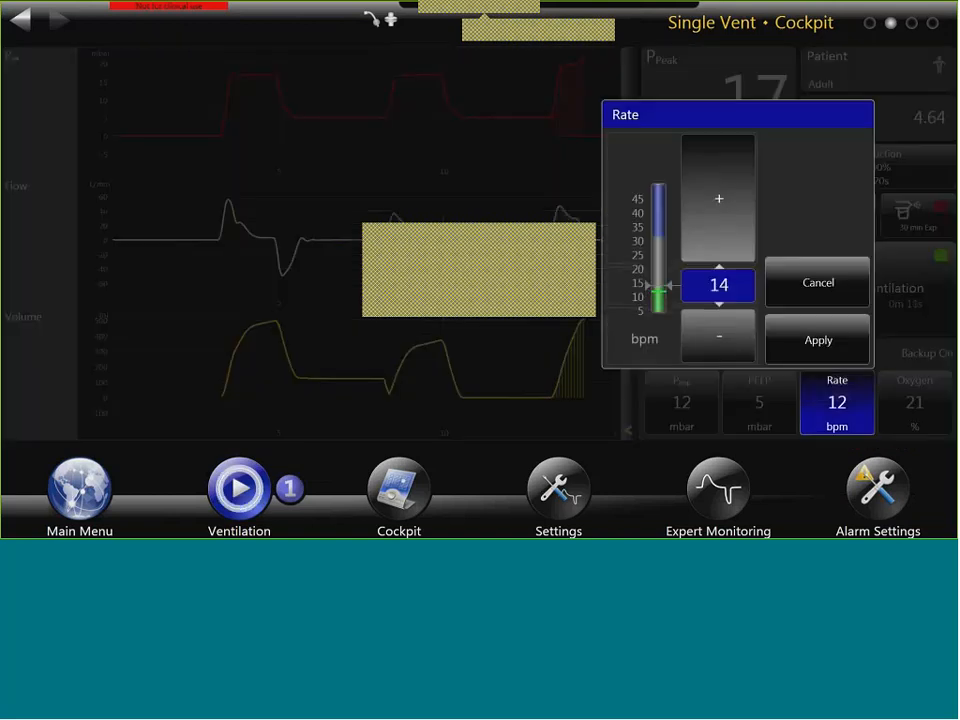
pyautogui.press('Up')
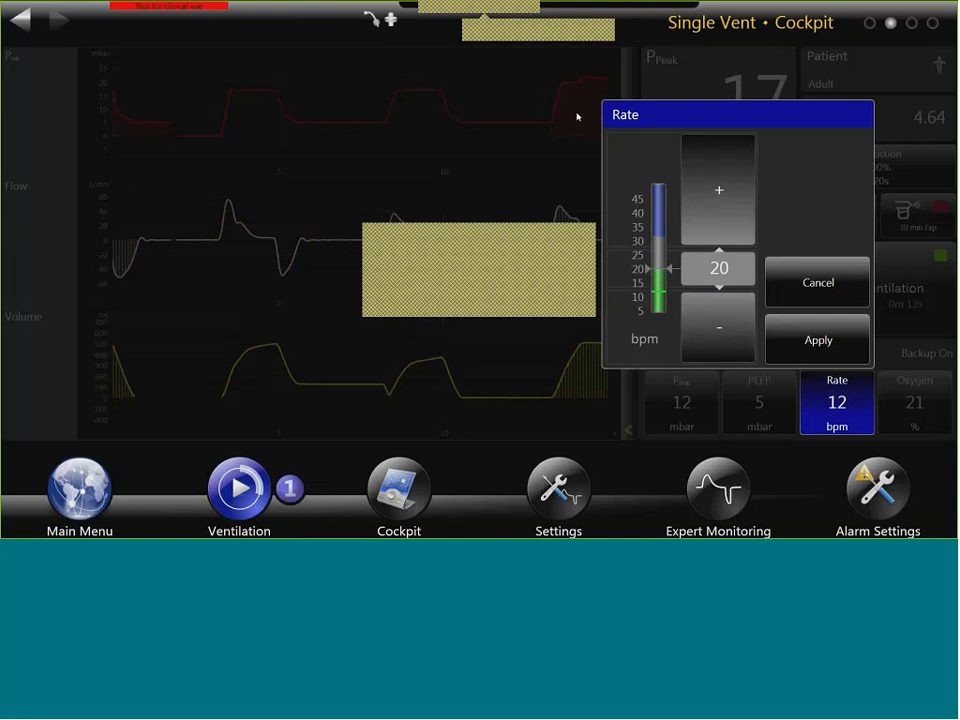
pyautogui.press('Return')
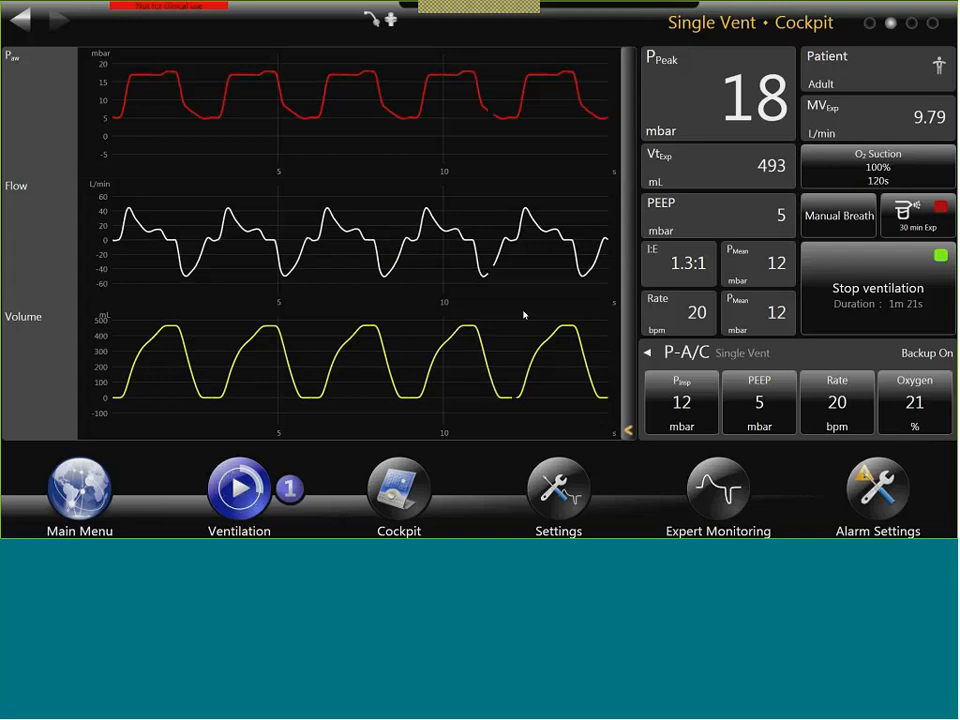
# Disable the sigh function while ventilation is running.
pyautogui.press('Left')
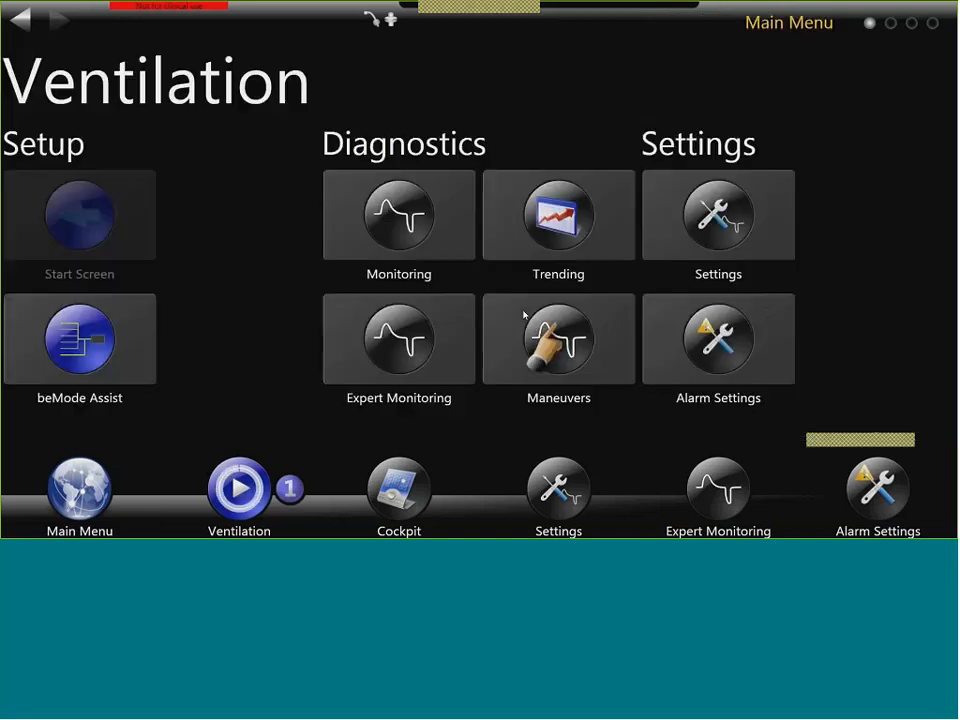
pyautogui.scroll(-5, 523, 315)
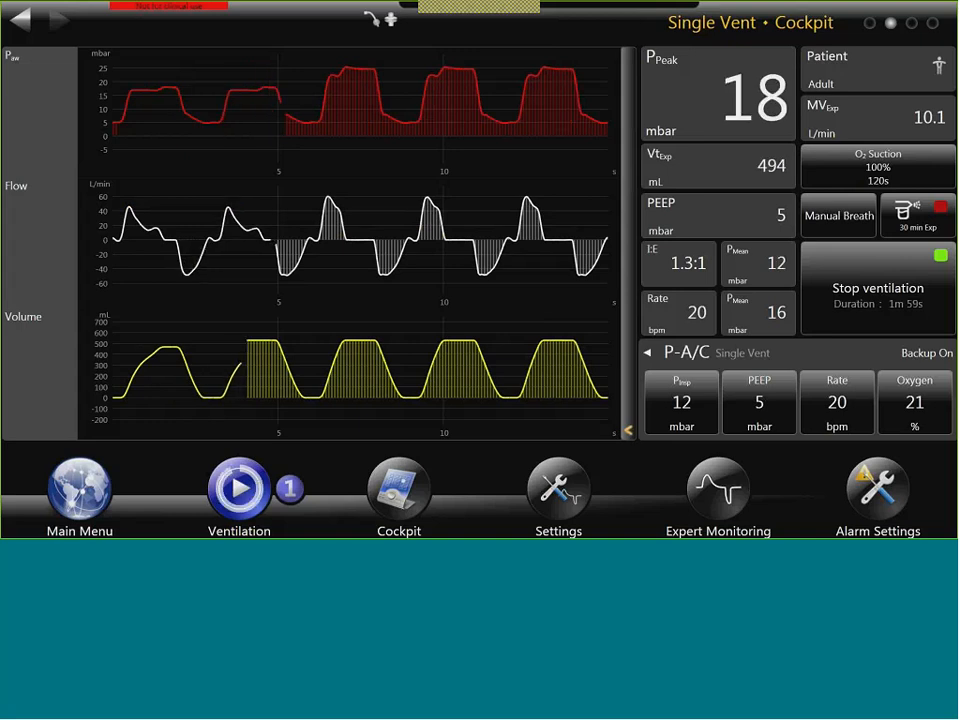
pyautogui.click(239, 490)
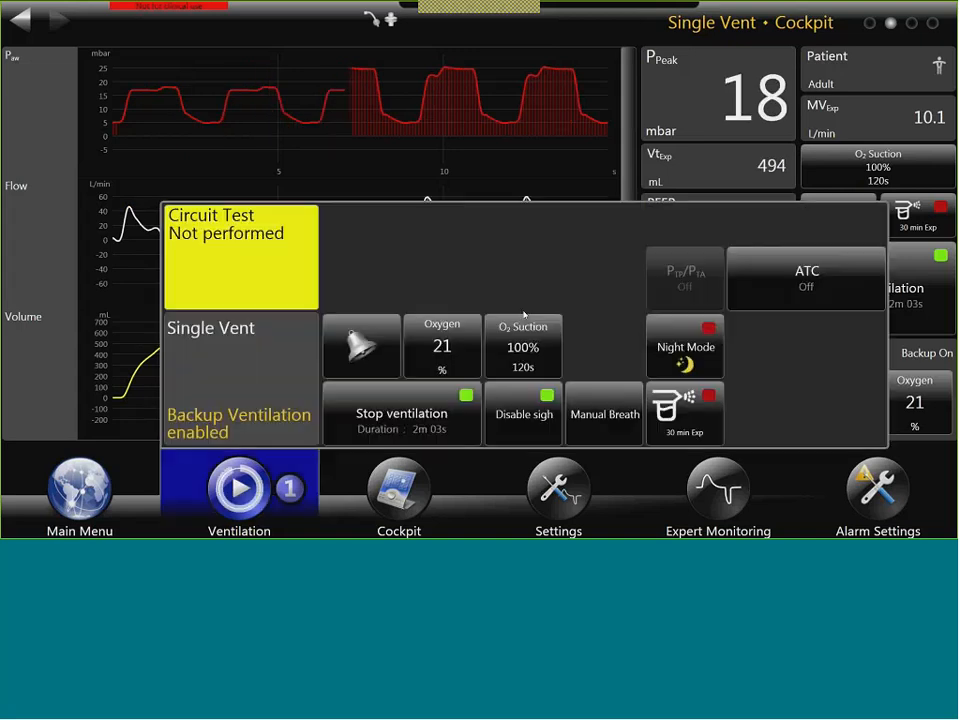
pyautogui.click(524, 414)
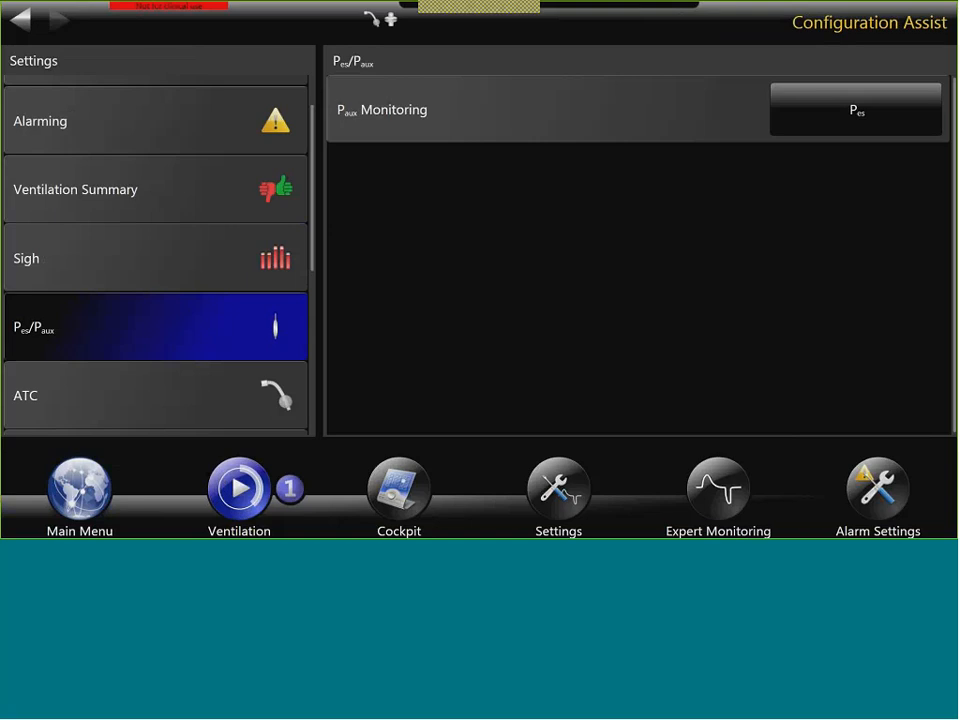
# Switch Paux Monitoring to Paux, accept deactivating the Pes measurement, and show the ATC settings.
pyautogui.click(855, 110)
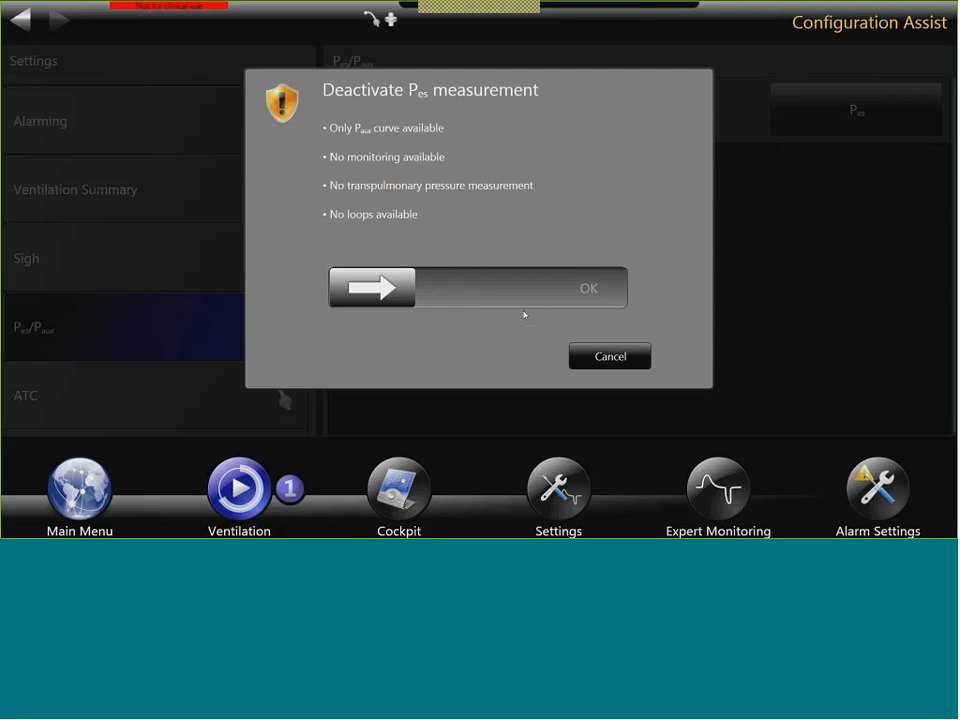
pyautogui.moveTo(372, 288); pyautogui.dragTo(575, 288)
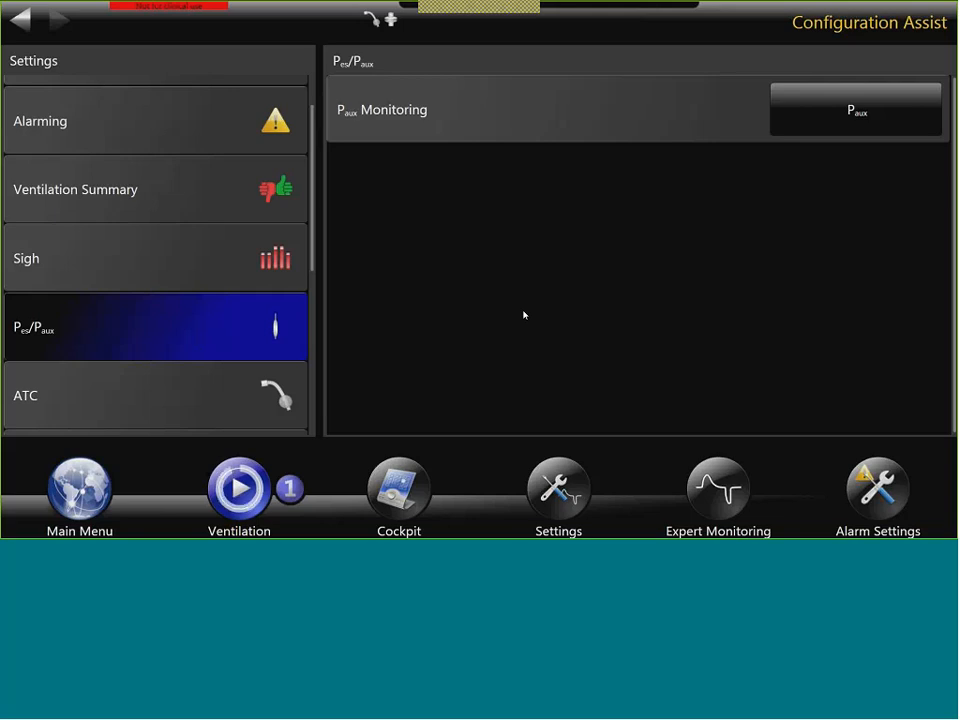
pyautogui.press('Down')
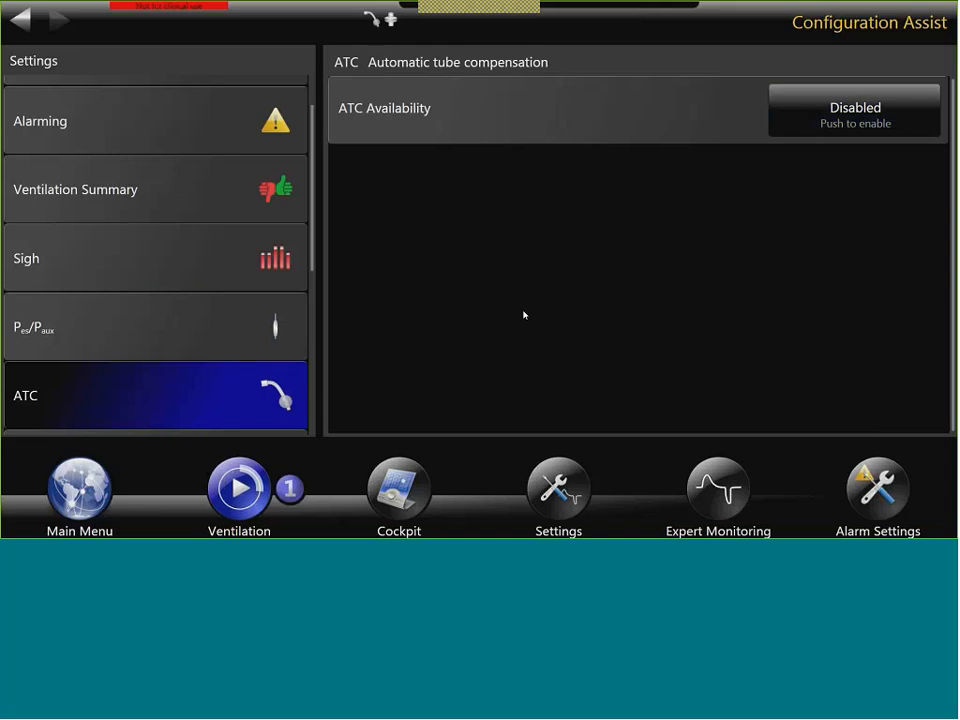
# Disable O2 monitoring in the O2 Functions and display FiO2 as the large monitoring value in the Cockpit.
pyautogui.scroll(-2, 155, 325)
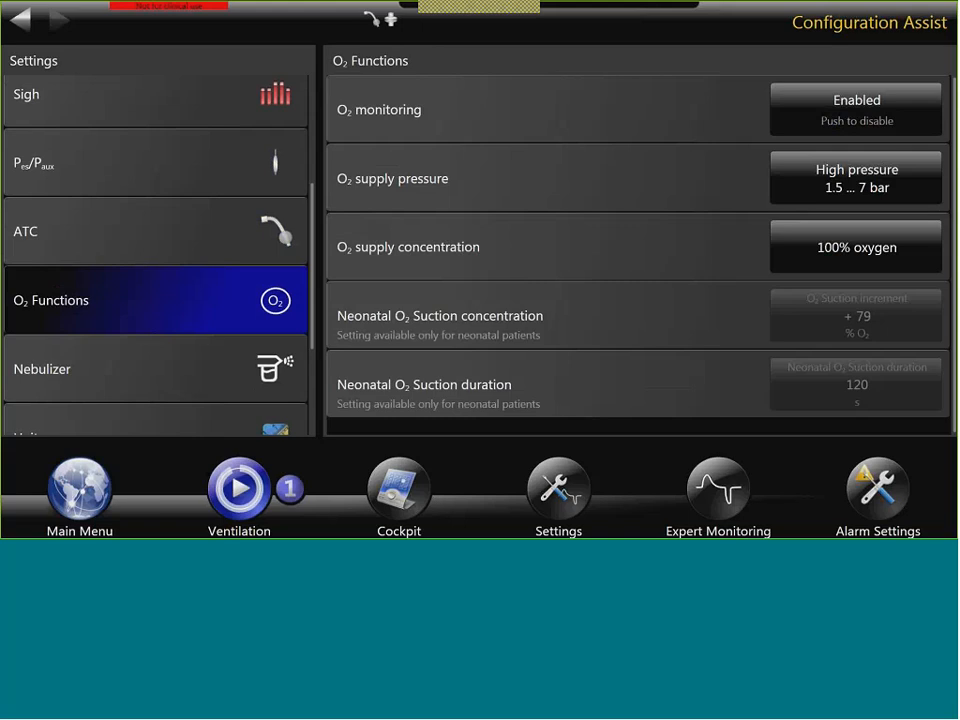
pyautogui.click(856, 110)
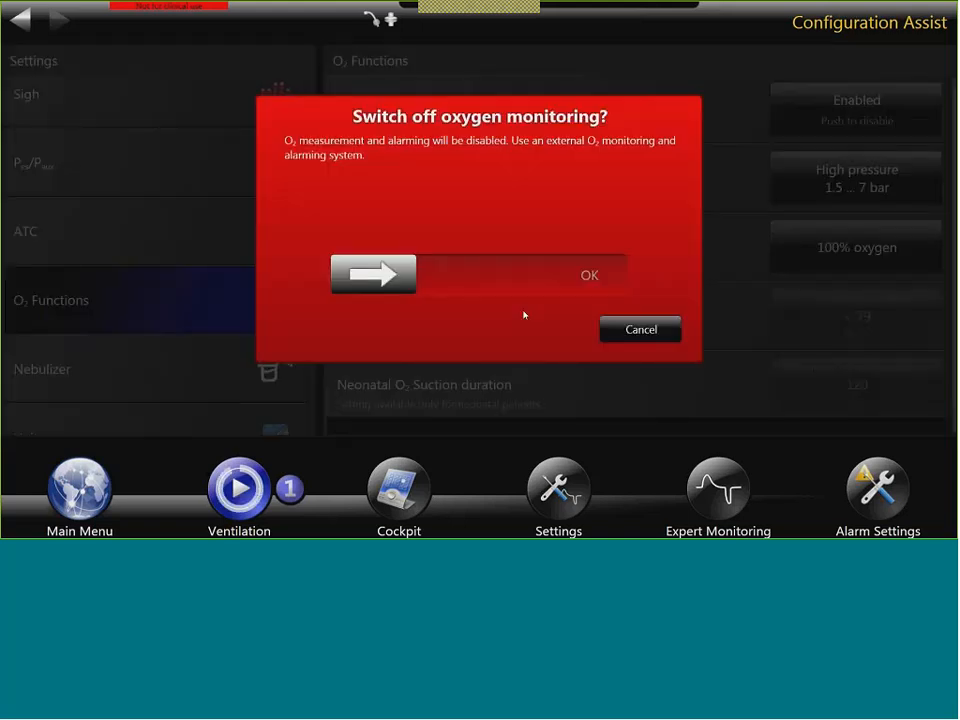
pyautogui.moveTo(373, 274); pyautogui.dragTo(590, 274)
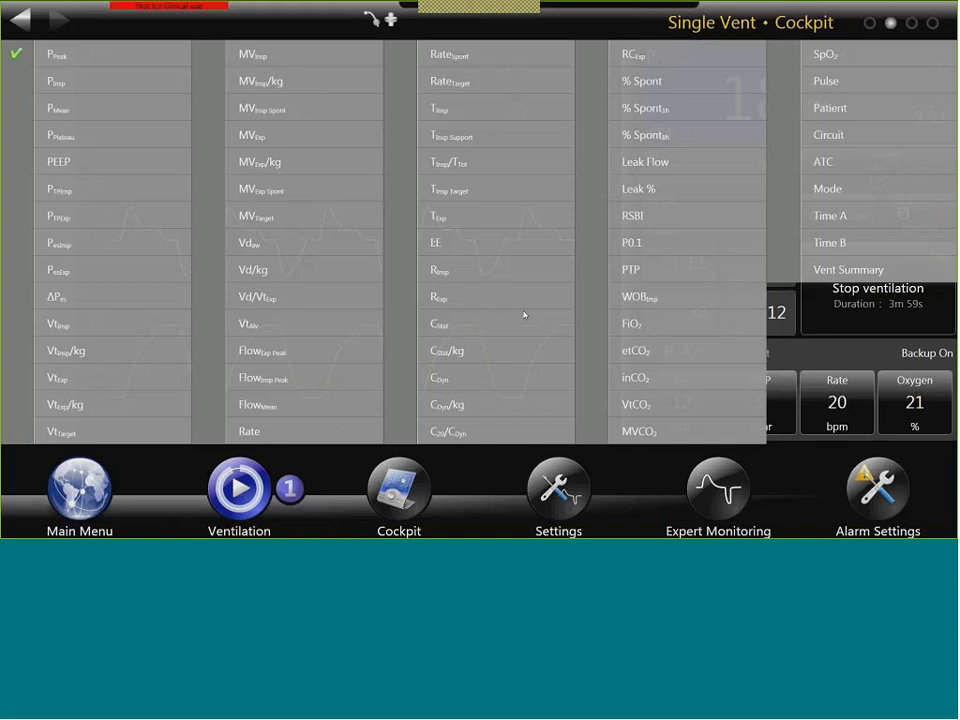
pyautogui.click(480, 273)
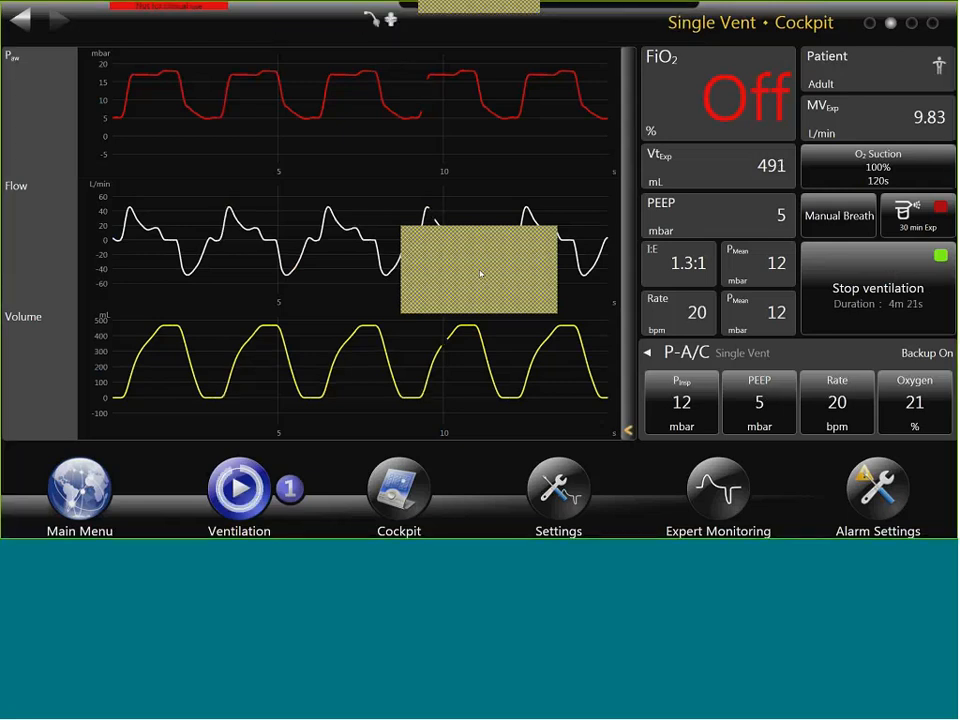
# Return to the O2 Functions in Configuration Assist and enable O2 monitoring again.
pyautogui.click(80, 490)
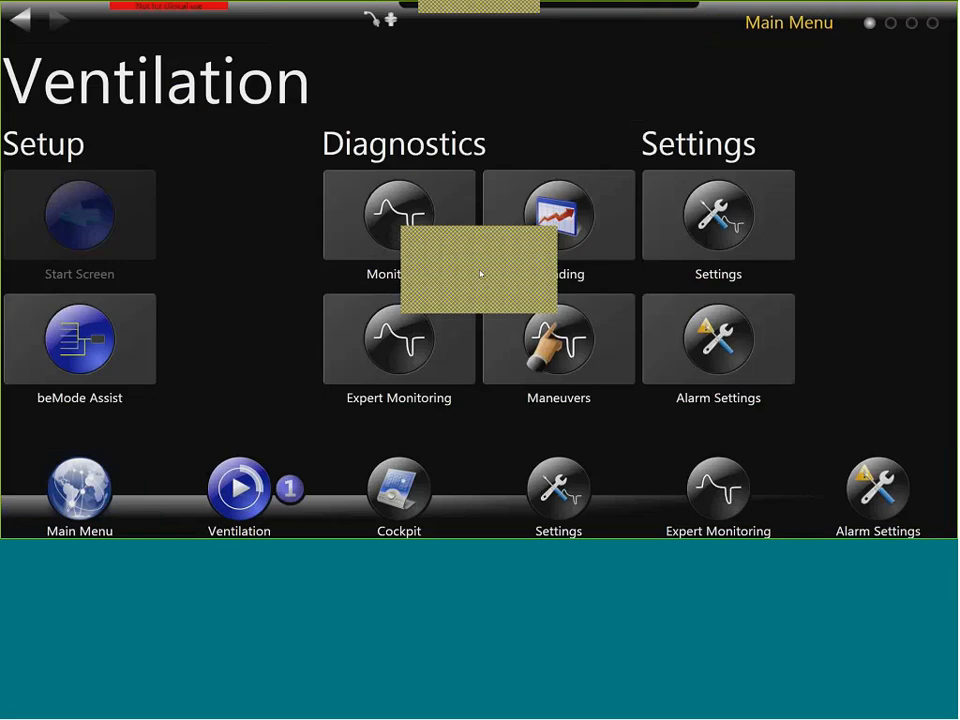
pyautogui.hscroll(5, 480, 274)
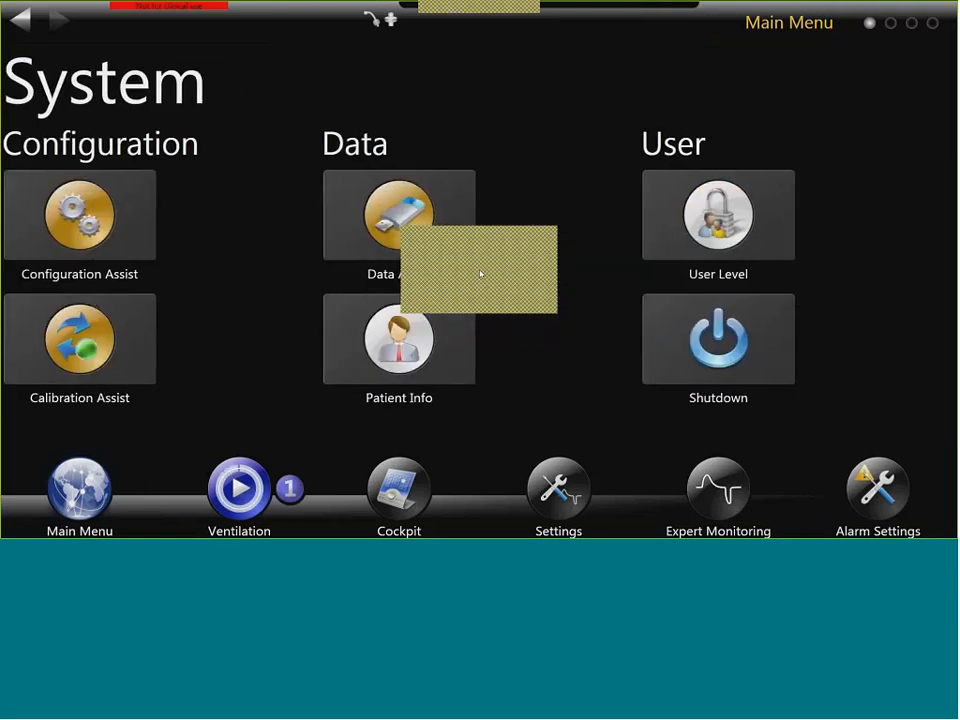
pyautogui.click(80, 215)
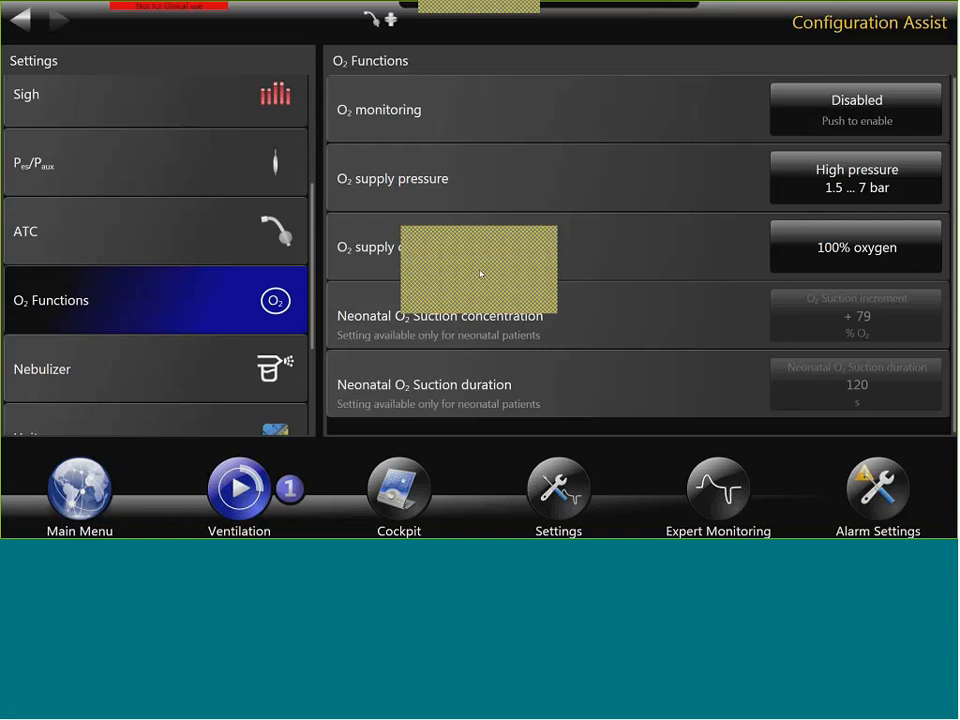
pyautogui.click(856, 109)
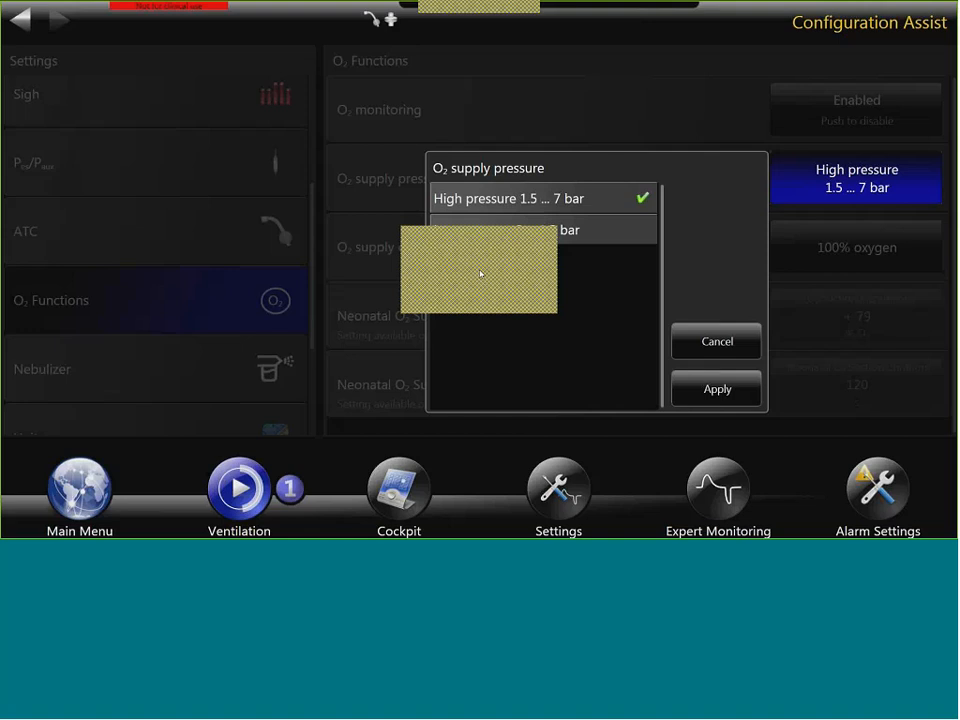
# Review the options for O2 supply pressure and O2 supply concentration and the neonatal O2 Suction settings.
pyautogui.press('Escape')
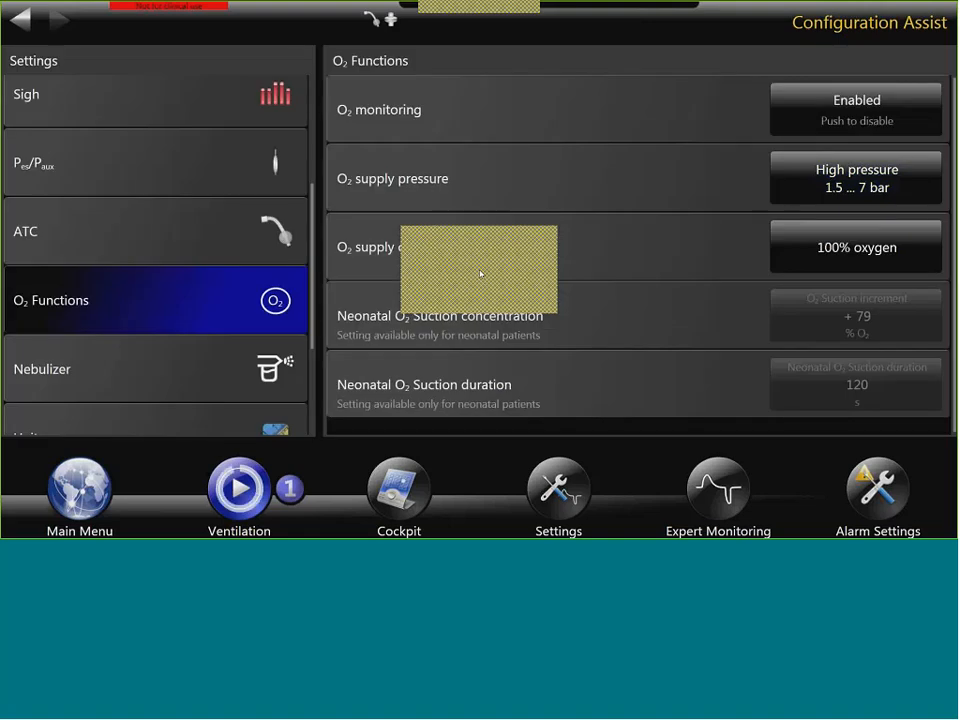
pyautogui.press('Return')
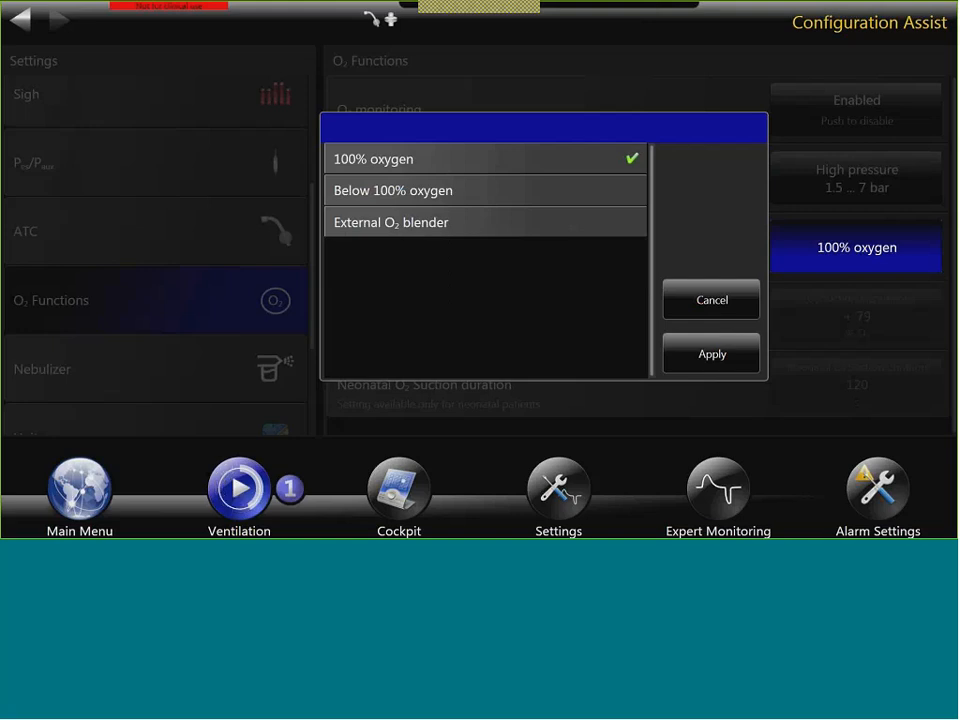
pyautogui.click(708, 307)
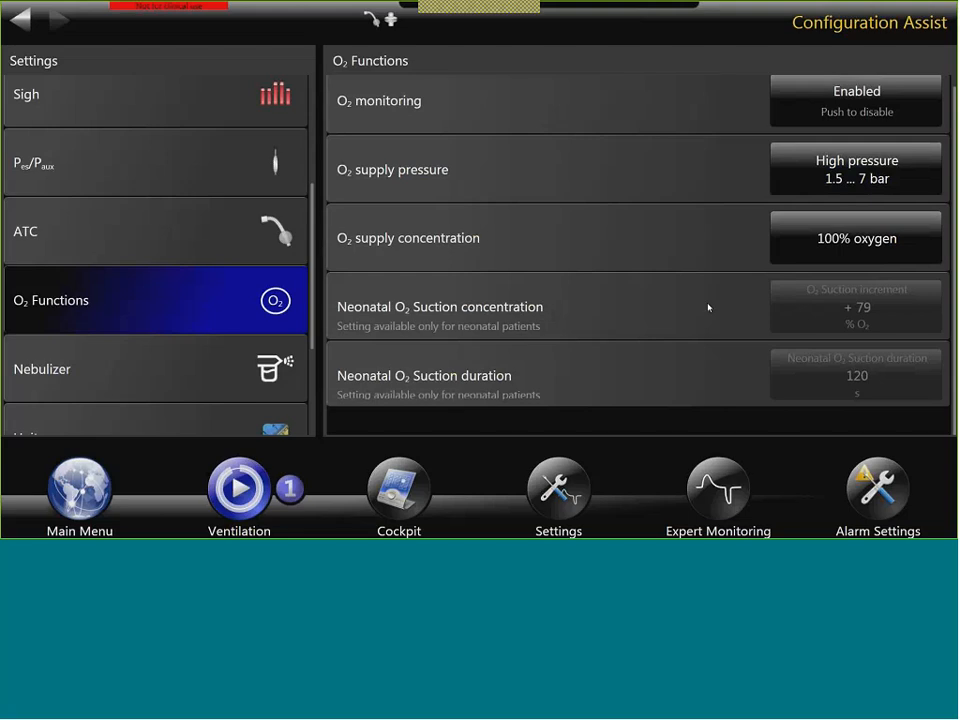
pyautogui.scroll(-1, 708, 307)
pyautogui.scroll(1, 708, 307)
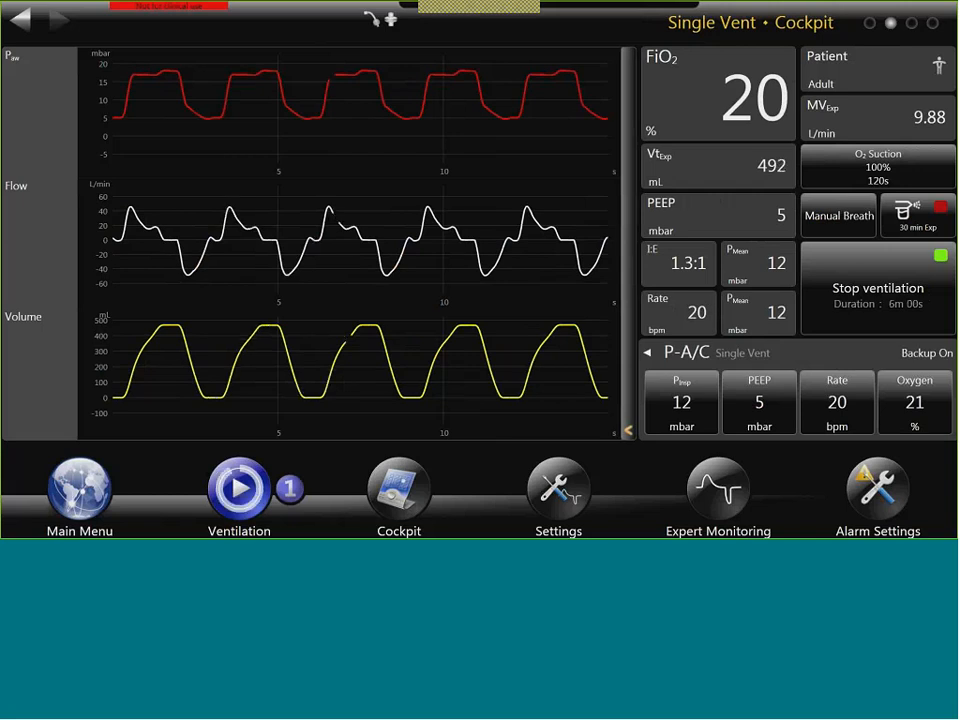
# Return to Configuration Assist and set the Nebulizer's Breath phase to Insp.
pyautogui.click(79, 490)
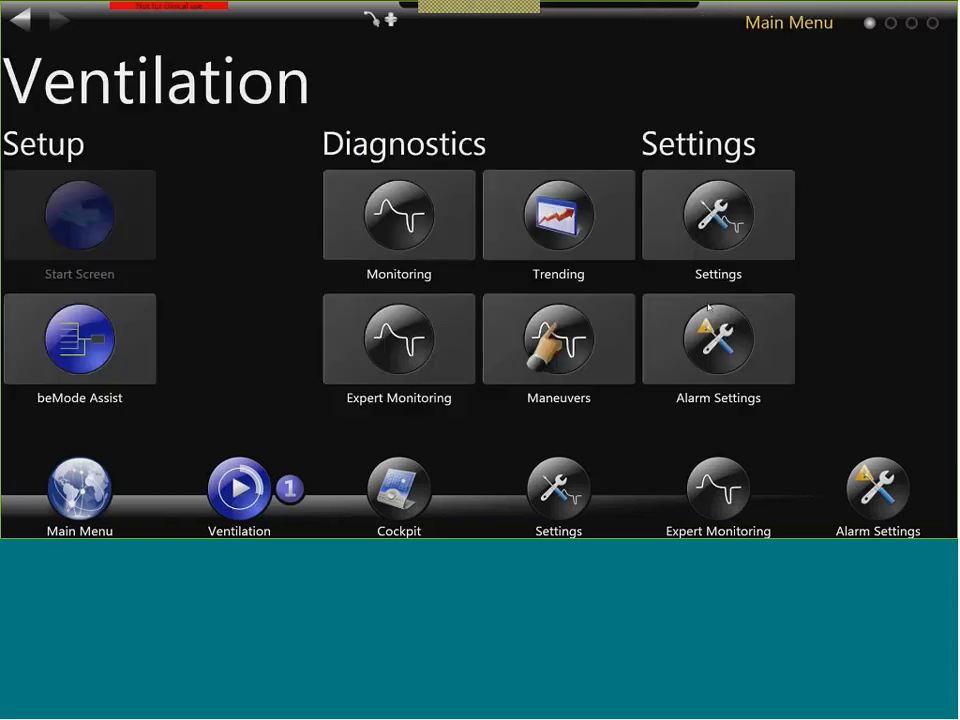
pyautogui.moveTo(900, 307); pyautogui.dragTo(708, 307)
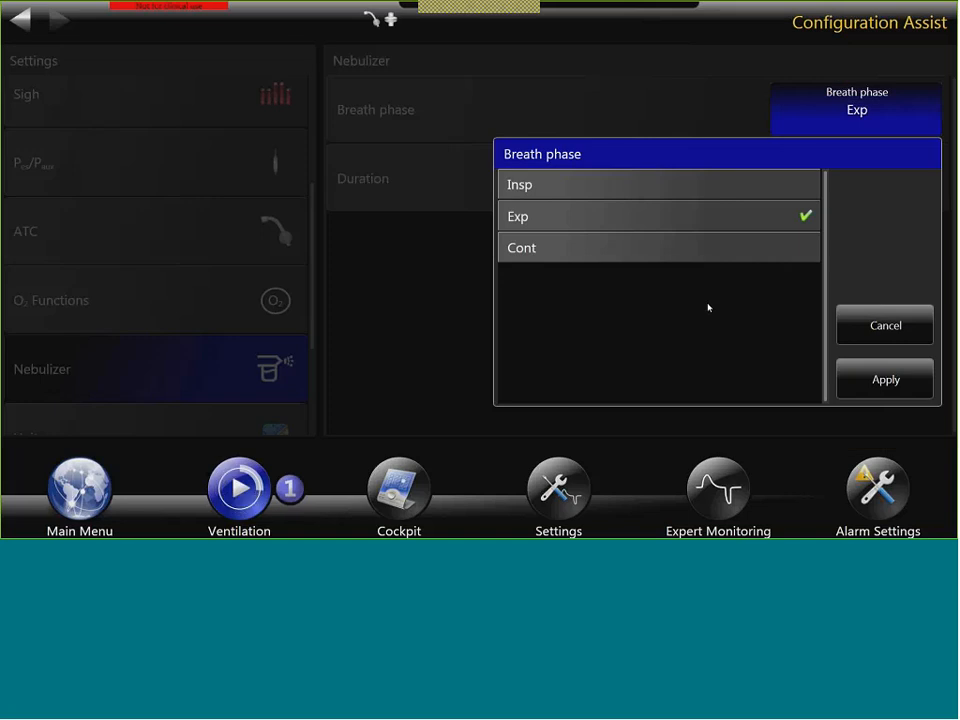
pyautogui.press('Up')
pyautogui.press('Return')
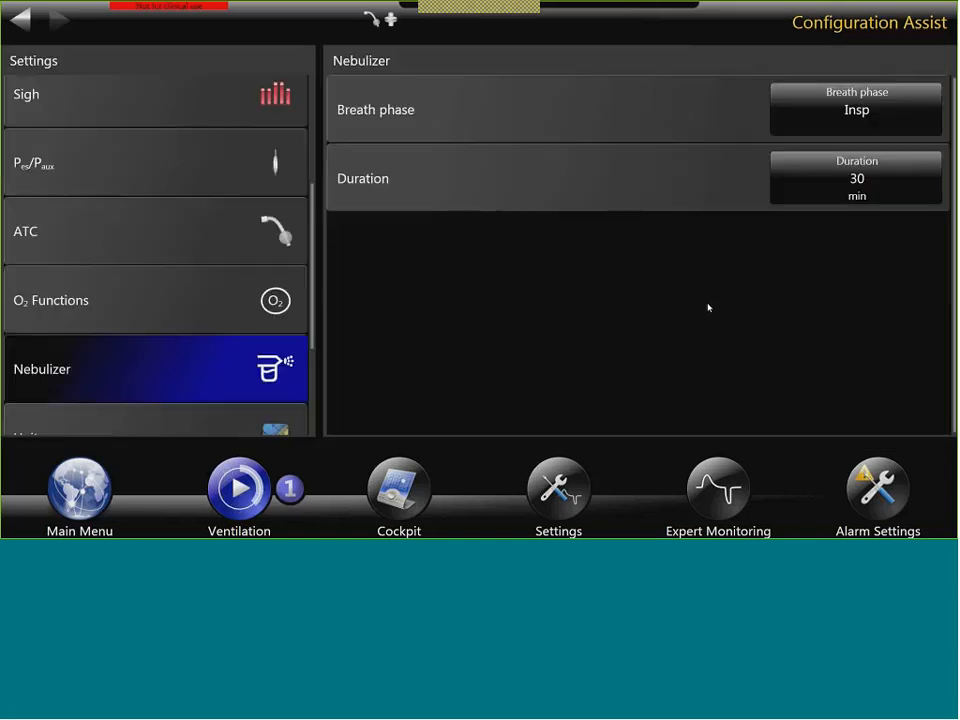
# Try the Nebulizer's Duration at 5 min, 60 min and unlimited, and apply 31 min.
pyautogui.press('Return')
pyautogui.press('Down')
pyautogui.press('Down')
pyautogui.press('Down')
pyautogui.press('Down')
pyautogui.press('Down')
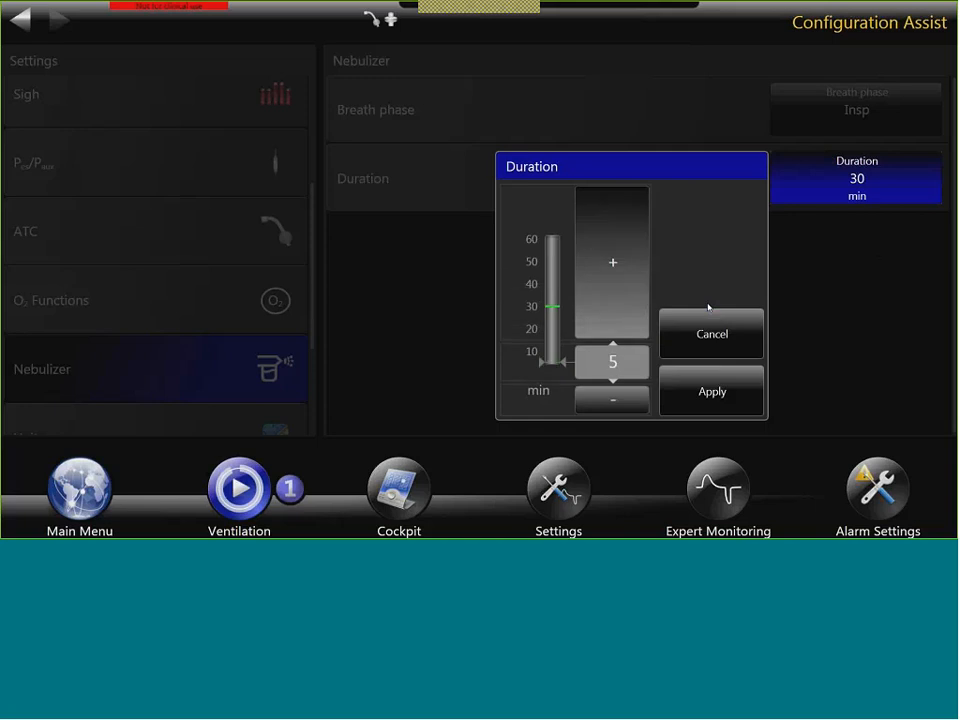
pyautogui.scroll(10, 709, 307)
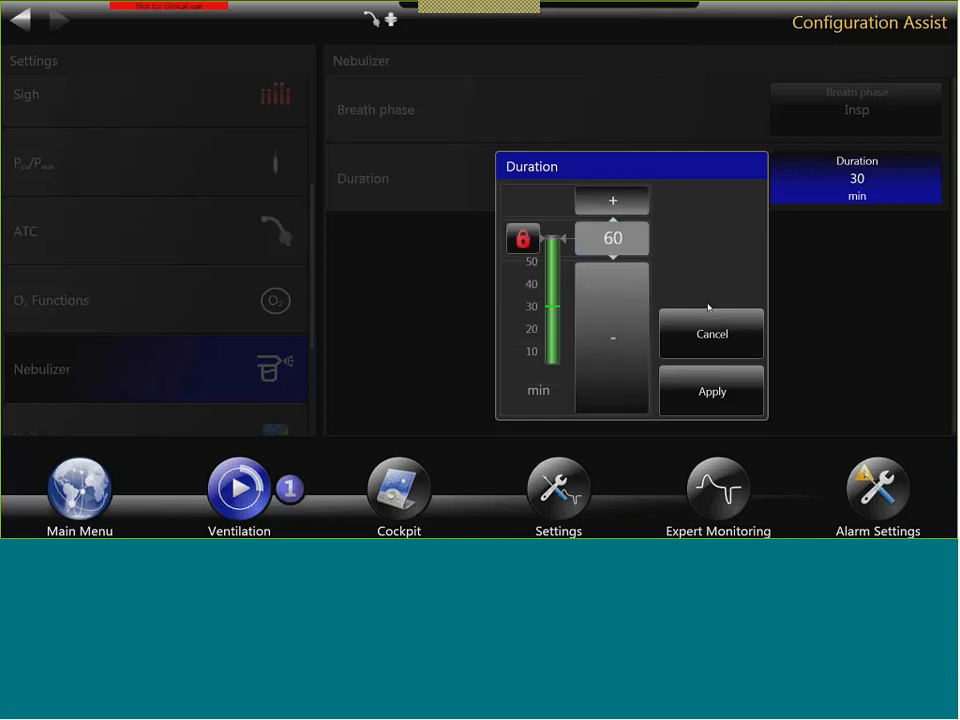
pyautogui.scroll(1, 709, 307)
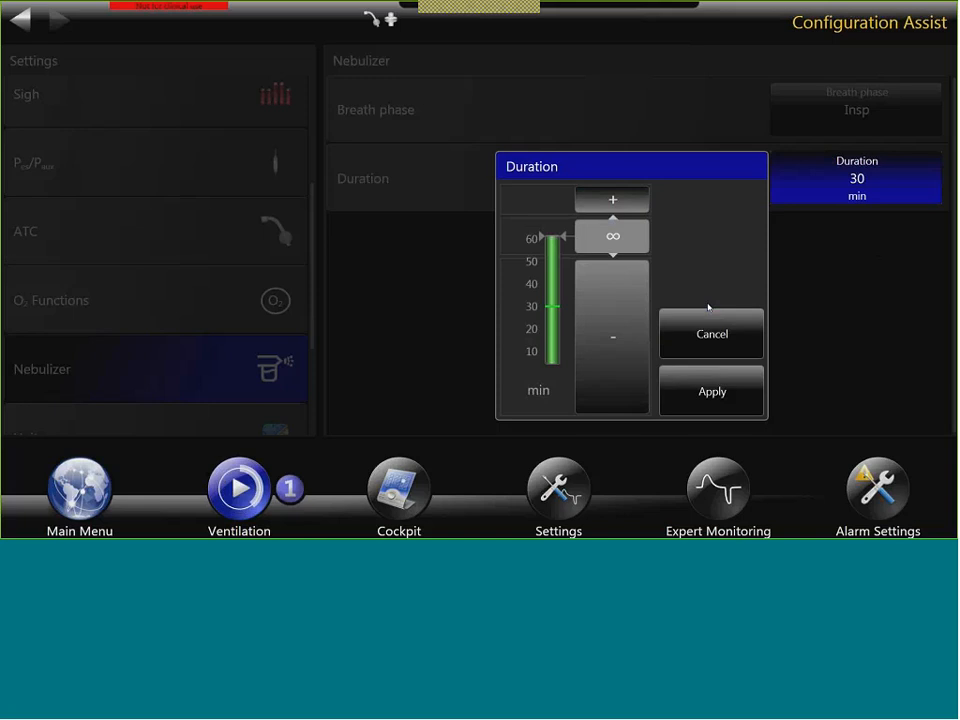
pyautogui.scroll(-20, 708, 307)
pyautogui.press('Return')
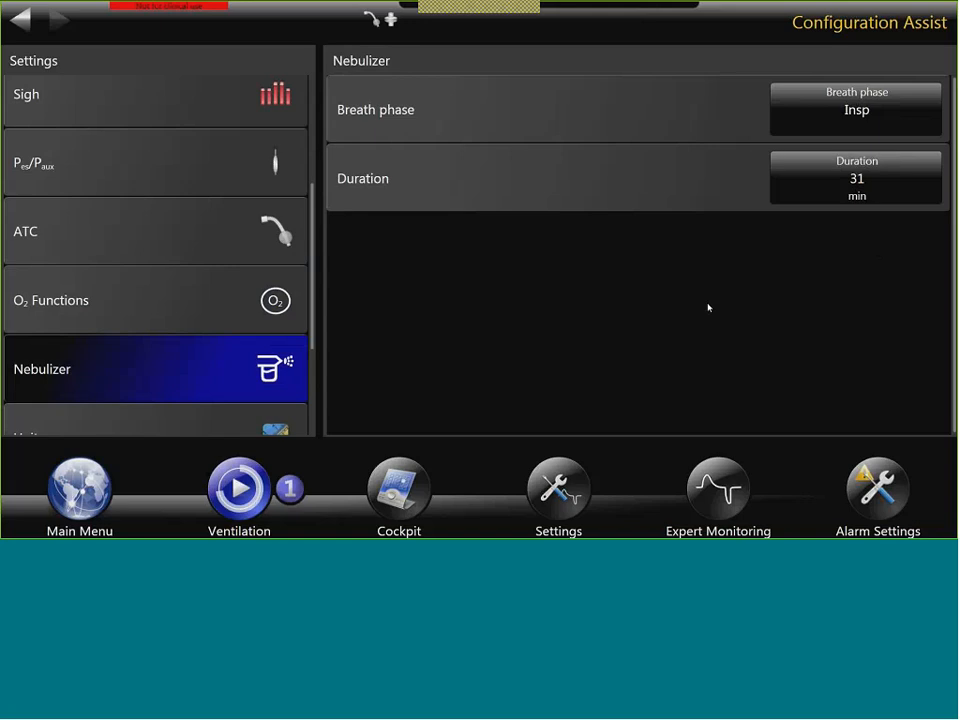
# Set the Nebulizer's Duration to 30 min.
pyautogui.press('Return')
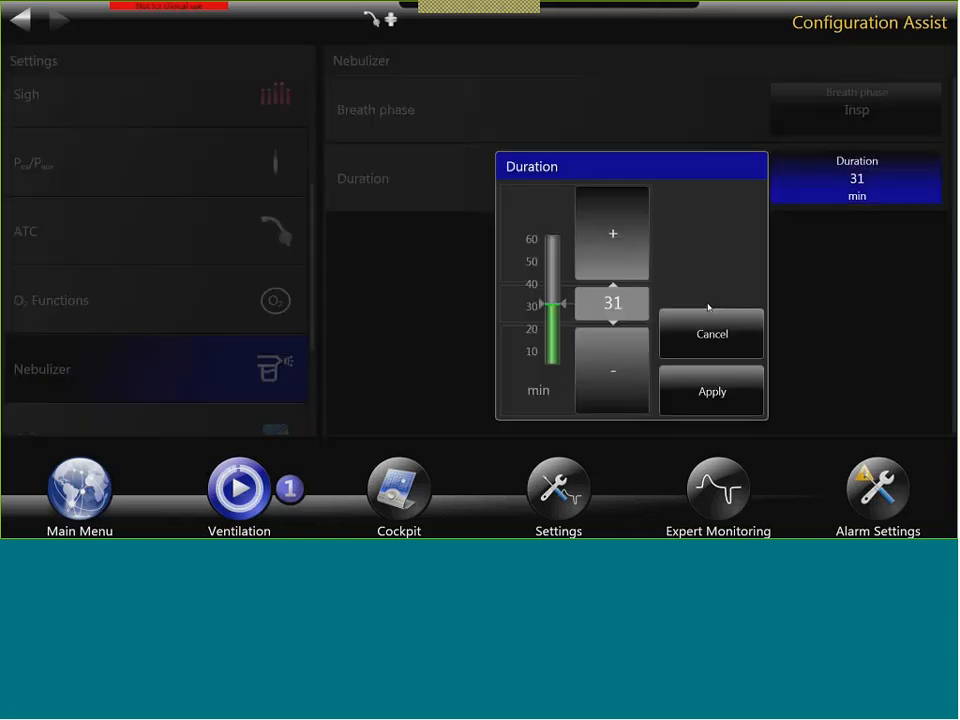
pyautogui.press('Down')
pyautogui.press('Return')
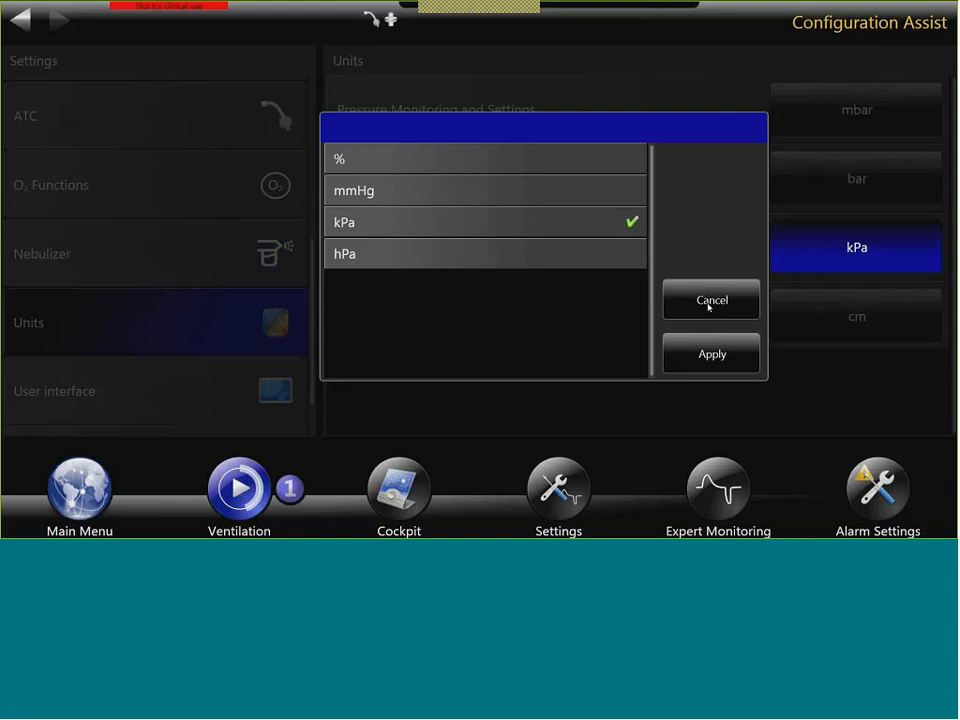
# Review the available units for CO2 and Height, keeping kPa and cm.
pyautogui.click(708, 306)
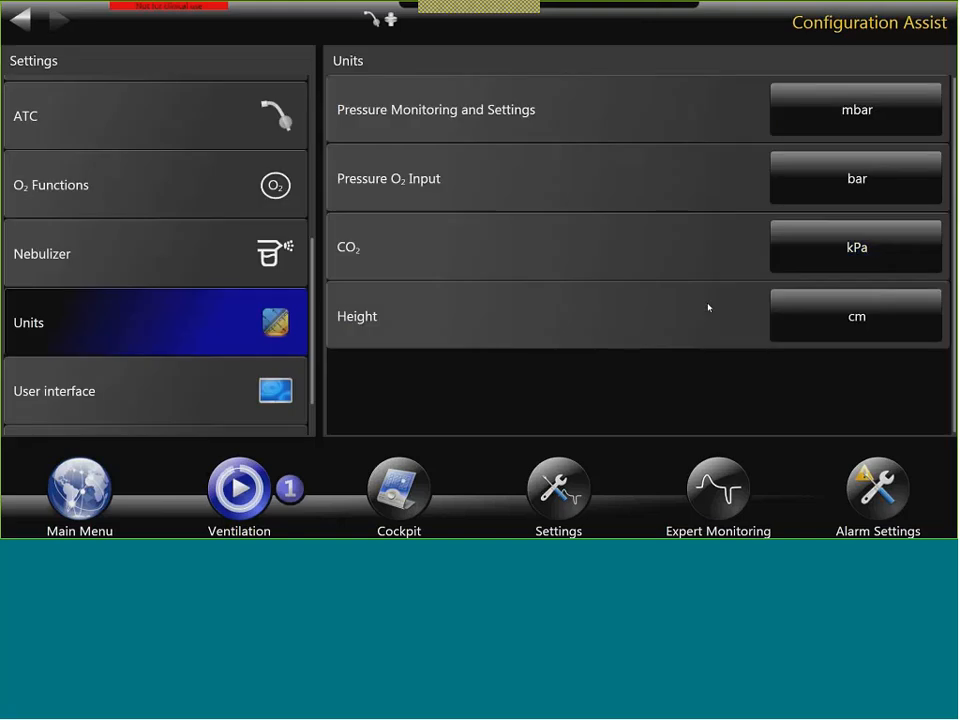
pyautogui.click(708, 307)
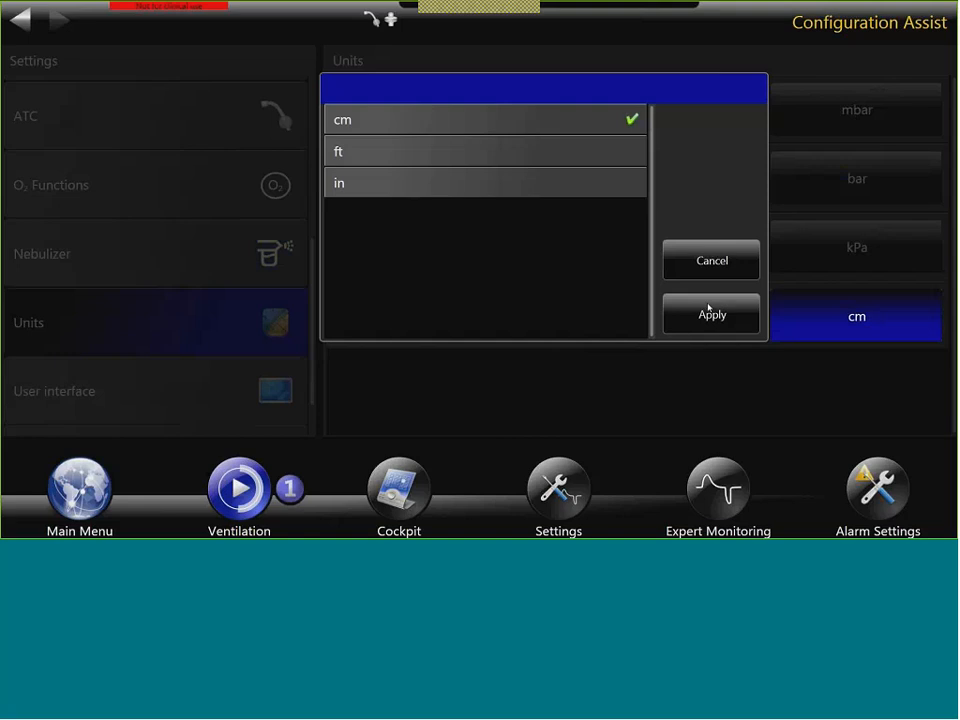
pyautogui.click(708, 307)
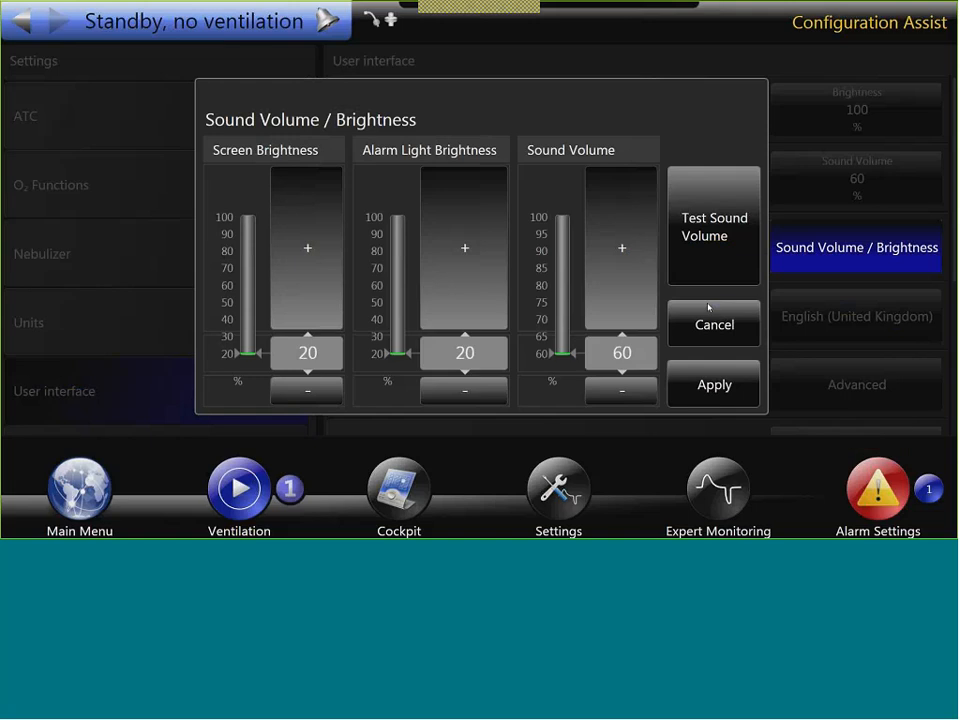
# Check the Night Mode sound volume and brightness settings and the interface Language options without changing them.
pyautogui.click(708, 310)
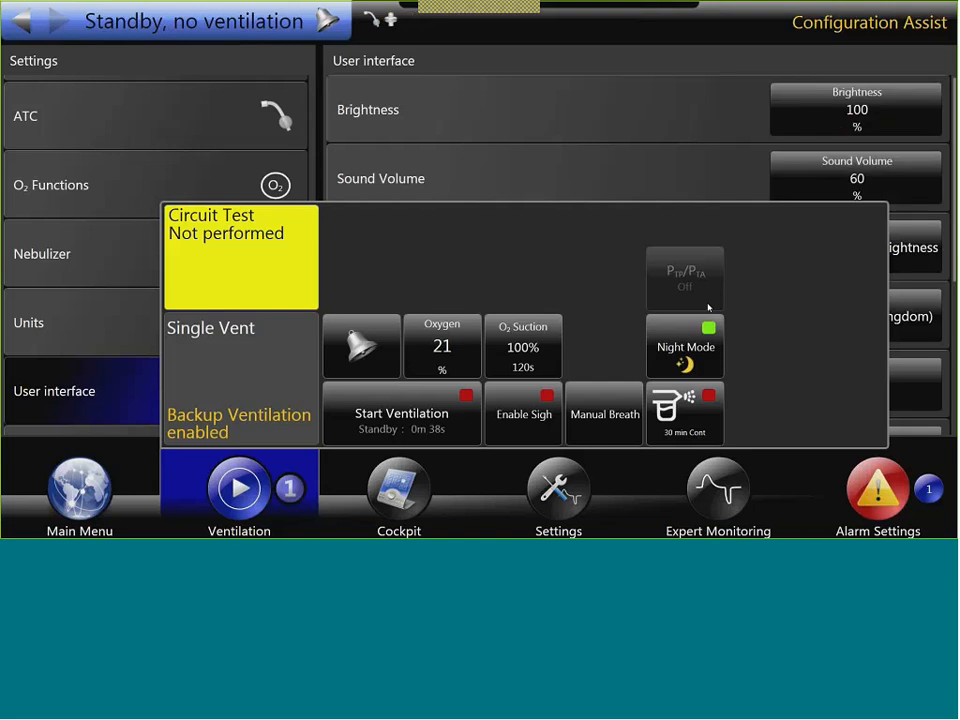
pyautogui.scroll(-2, 708, 308)
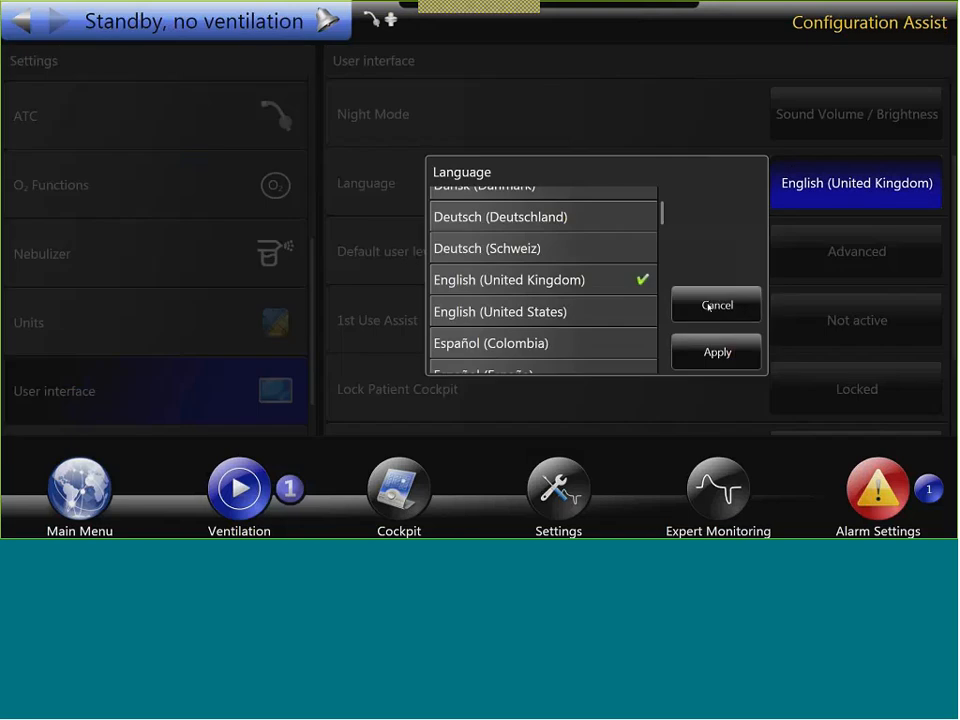
pyautogui.click(708, 307)
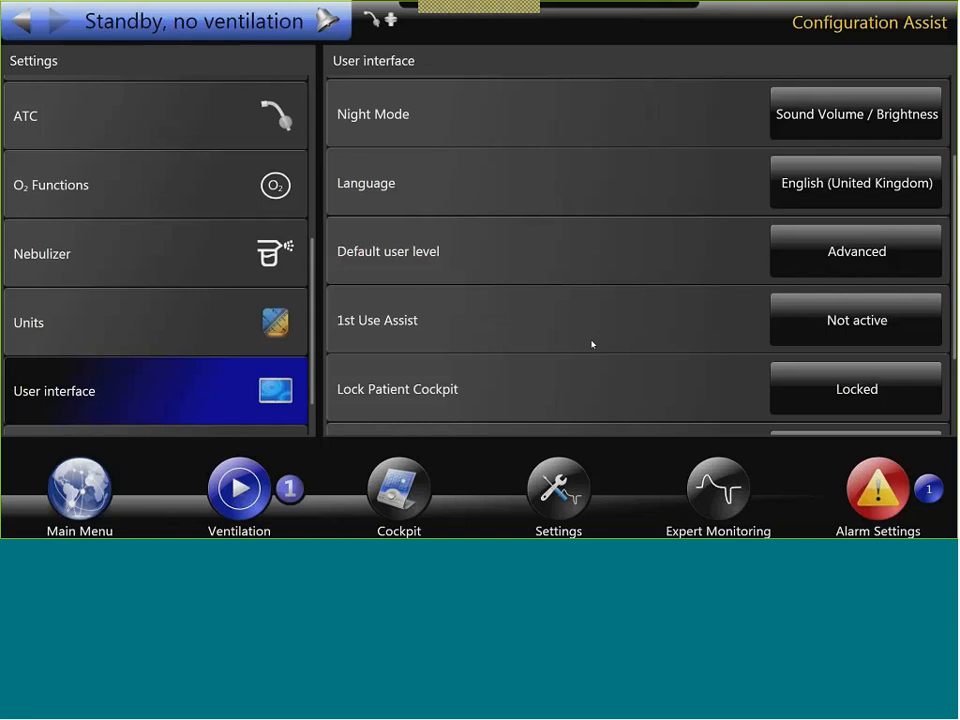
# Set the Default screen delay to 60s and review the Default screen choices, keeping Cockpit.
pyautogui.scroll(-1, 592, 344)
pyautogui.scroll(-3, 592, 344)
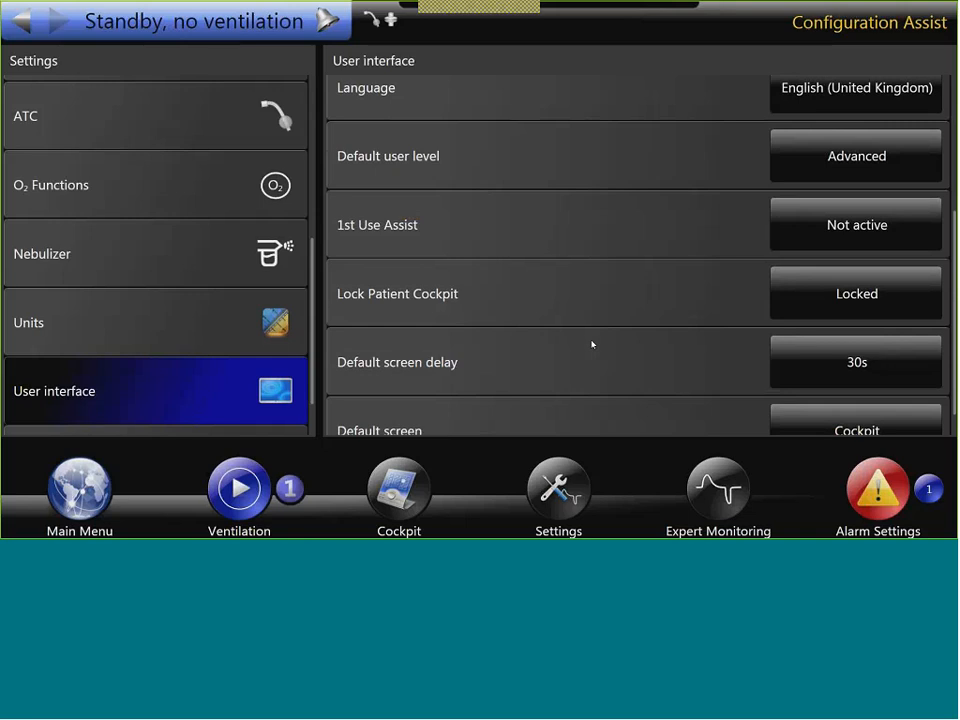
pyautogui.scroll(-1, 592, 344)
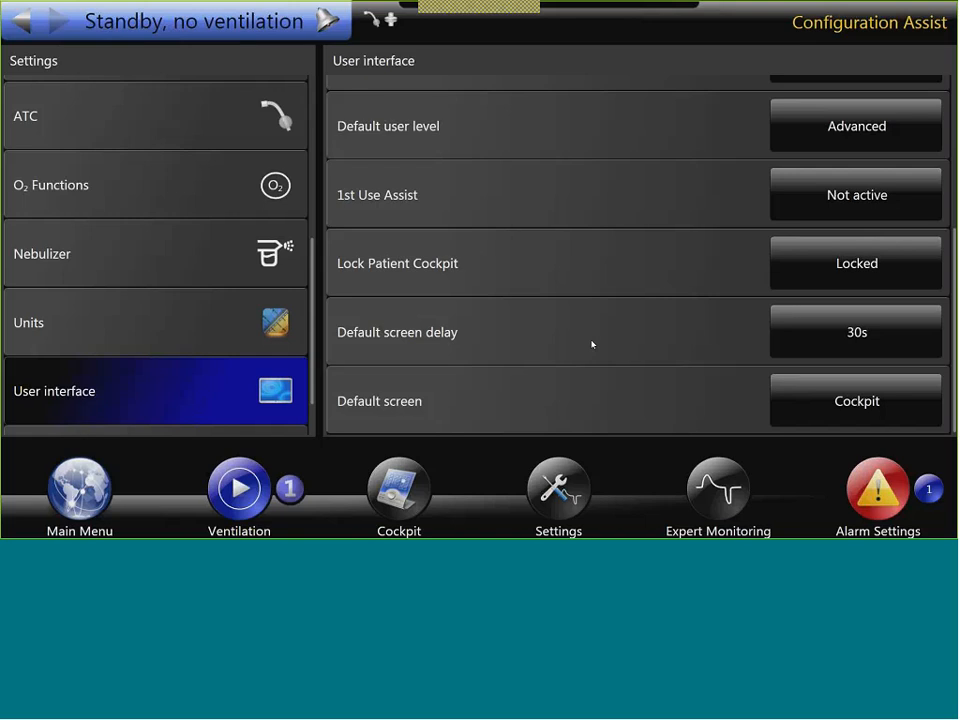
pyautogui.click(592, 344)
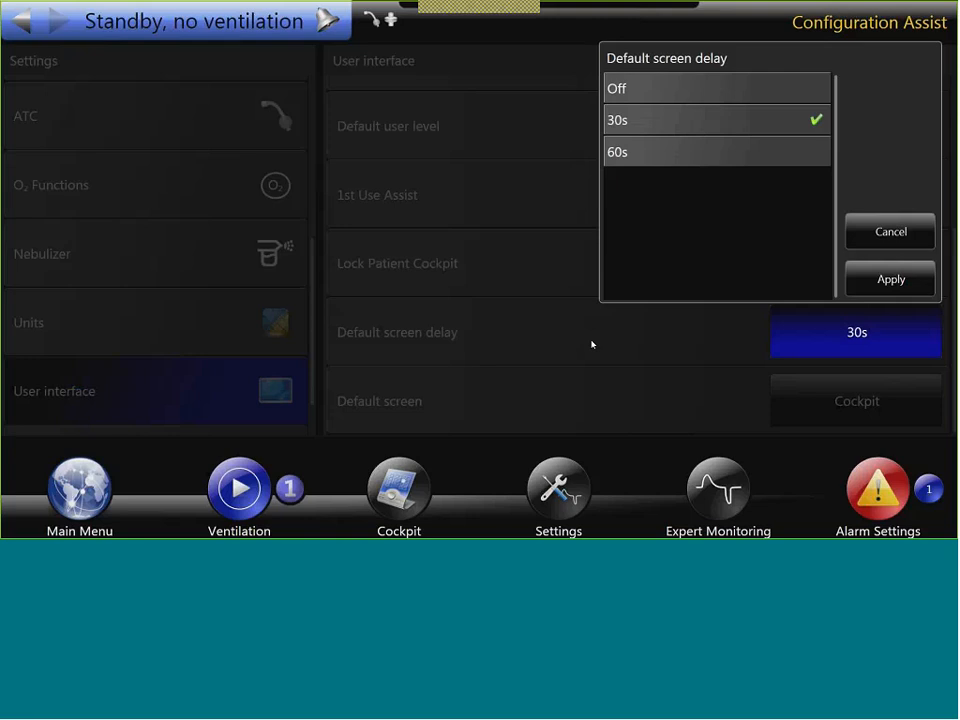
pyautogui.press('Up')
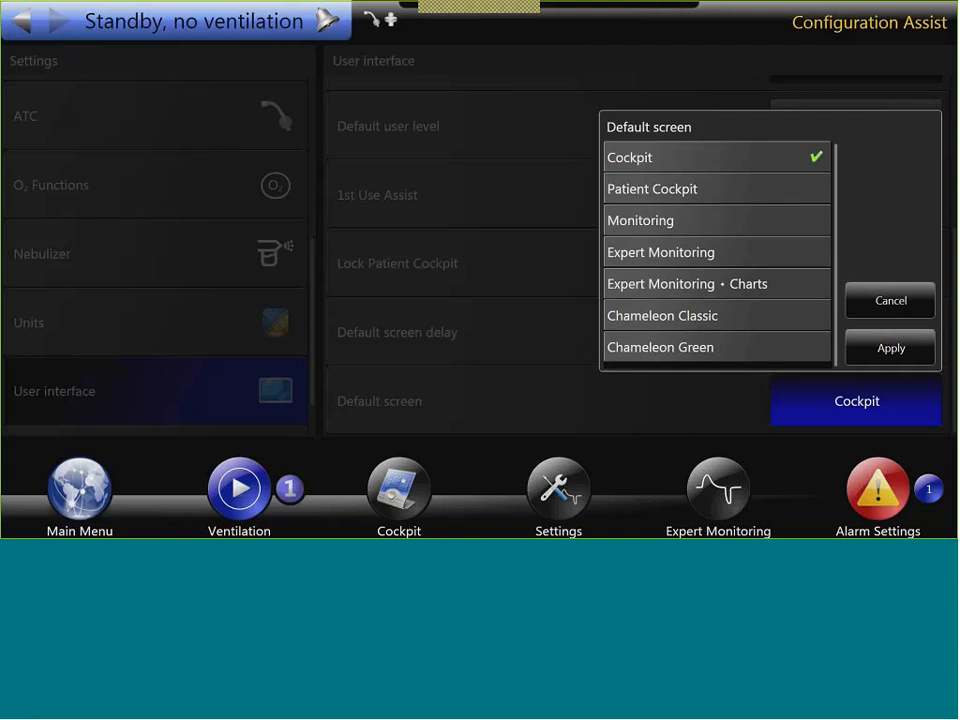
pyautogui.click(890, 301)
pyautogui.moveTo(150, 323); pyautogui.dragTo(150, 117)
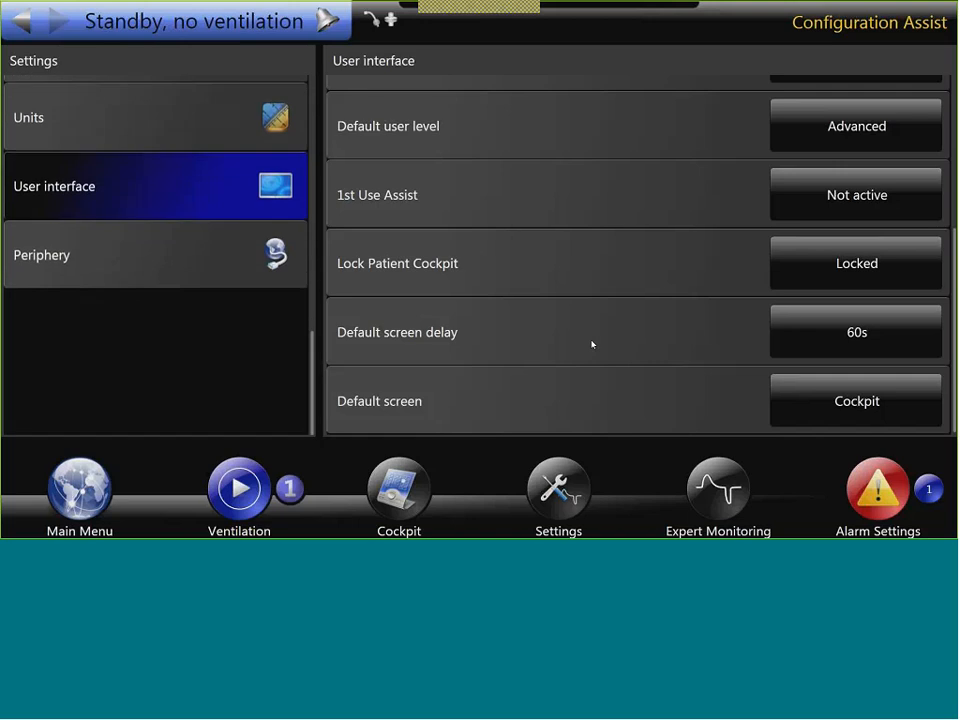
# Open the Periphery settings and adjust the HL7 Message Send Interval, raising it to 60 s before lowering it again.
pyautogui.click(150, 401)
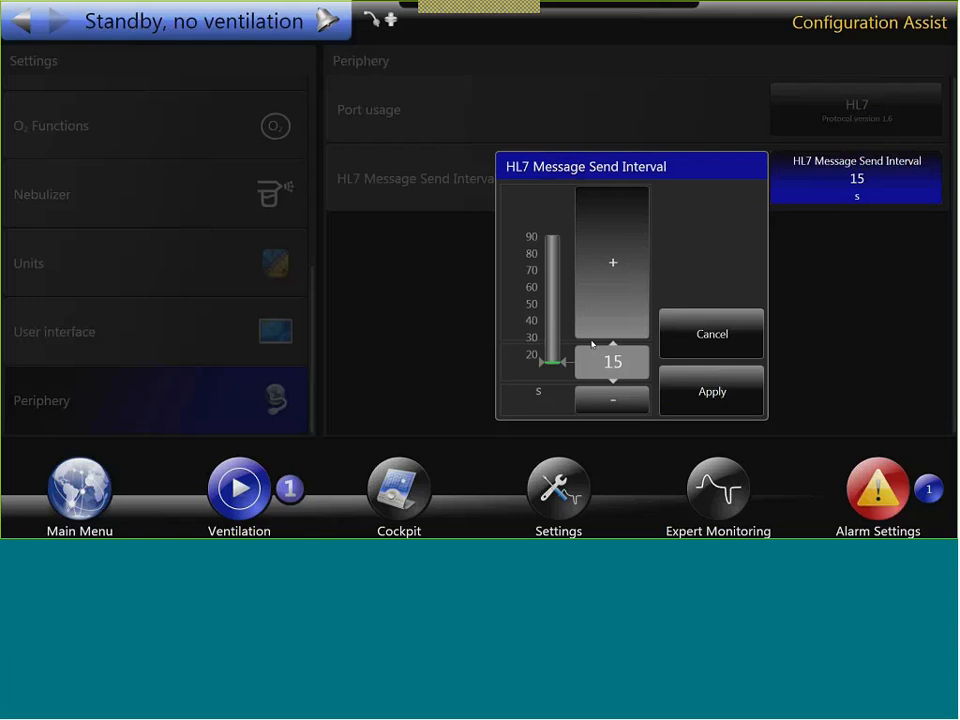
pyautogui.click(591, 341)
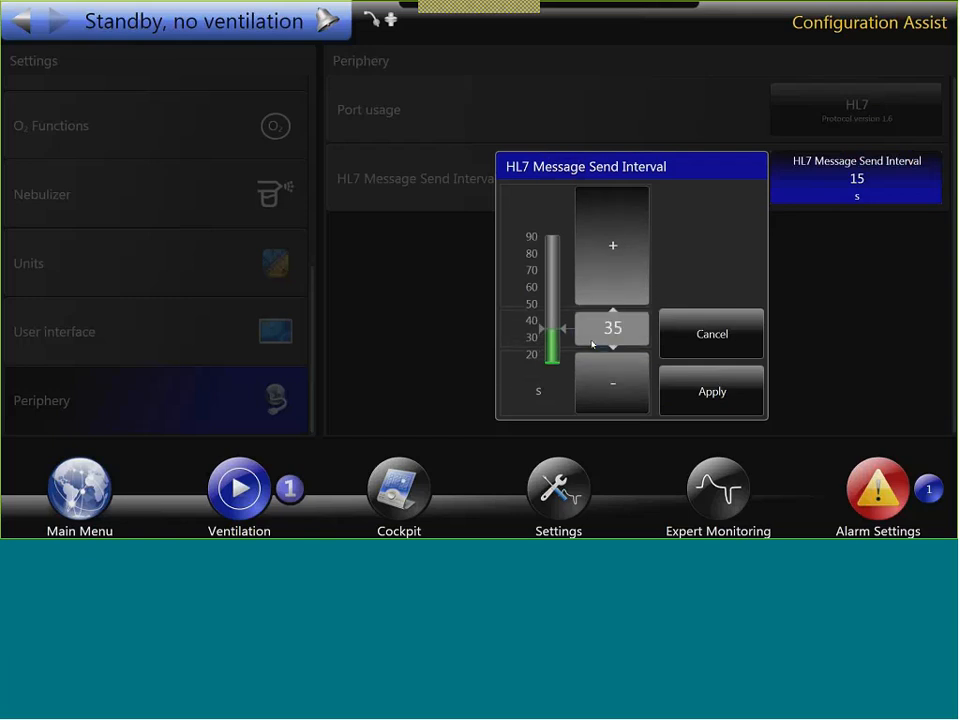
pyautogui.scroll(10, 591, 344)
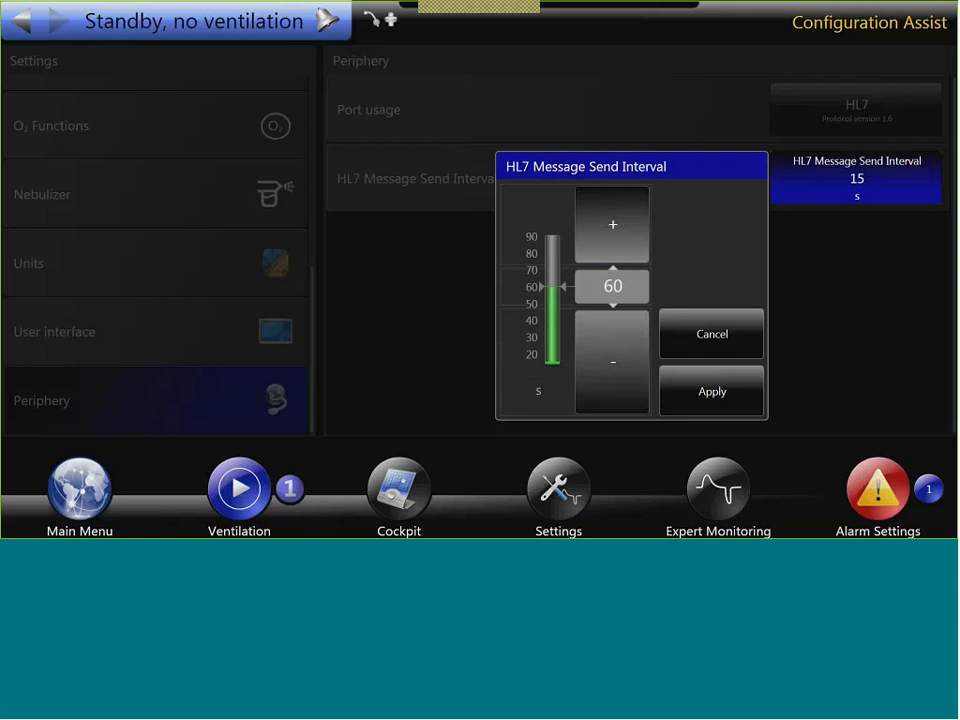
pyautogui.moveTo(595, 286); pyautogui.dragTo(592, 345)
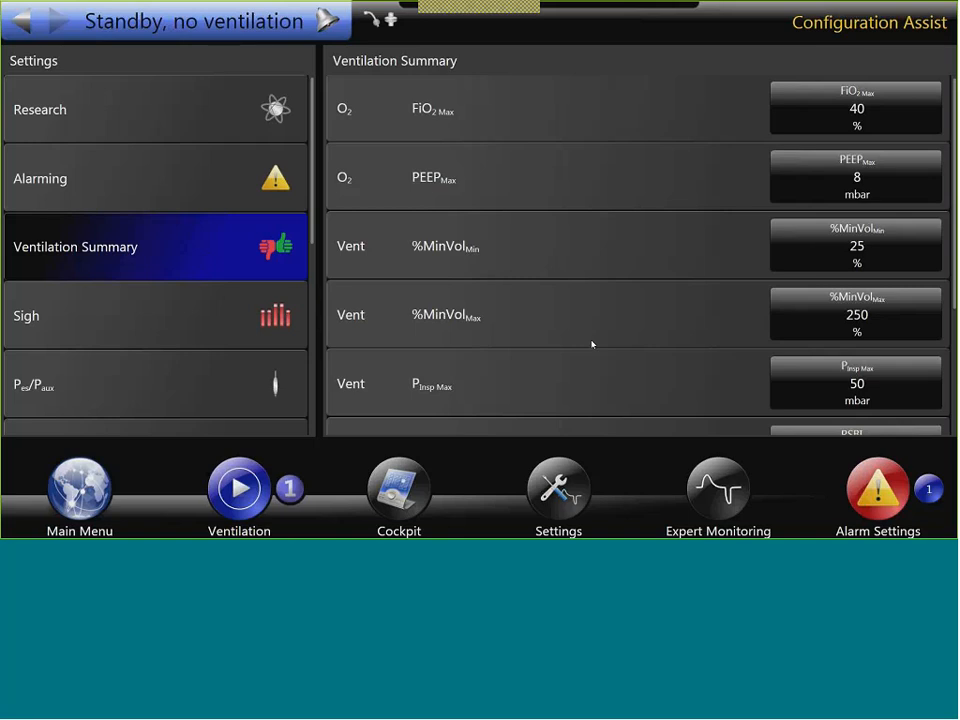
# Set the %MinVol Max limit in the Ventilation Summary settings to 150 %.
pyautogui.click(592, 343)
pyautogui.scroll(-20, 592, 343)
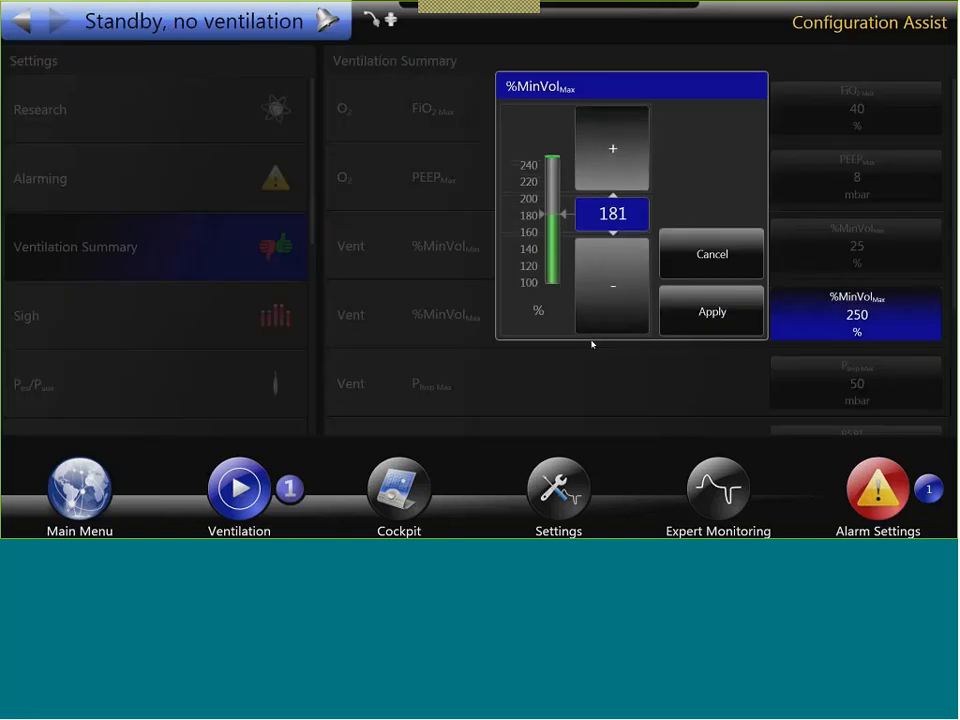
pyautogui.scroll(2, 592, 343)
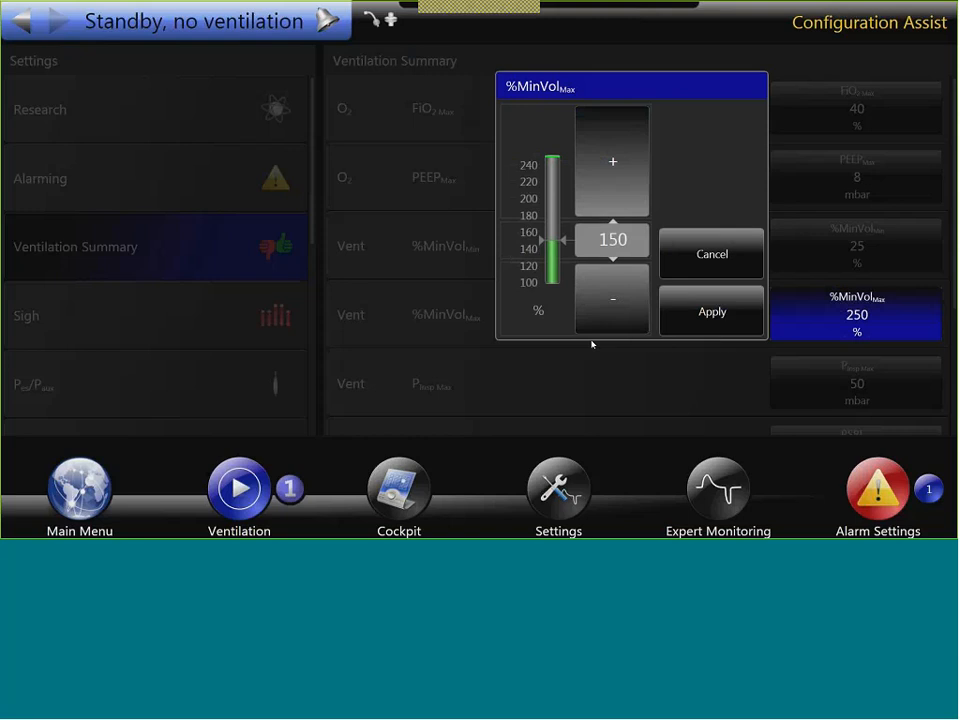
pyautogui.press('Return')
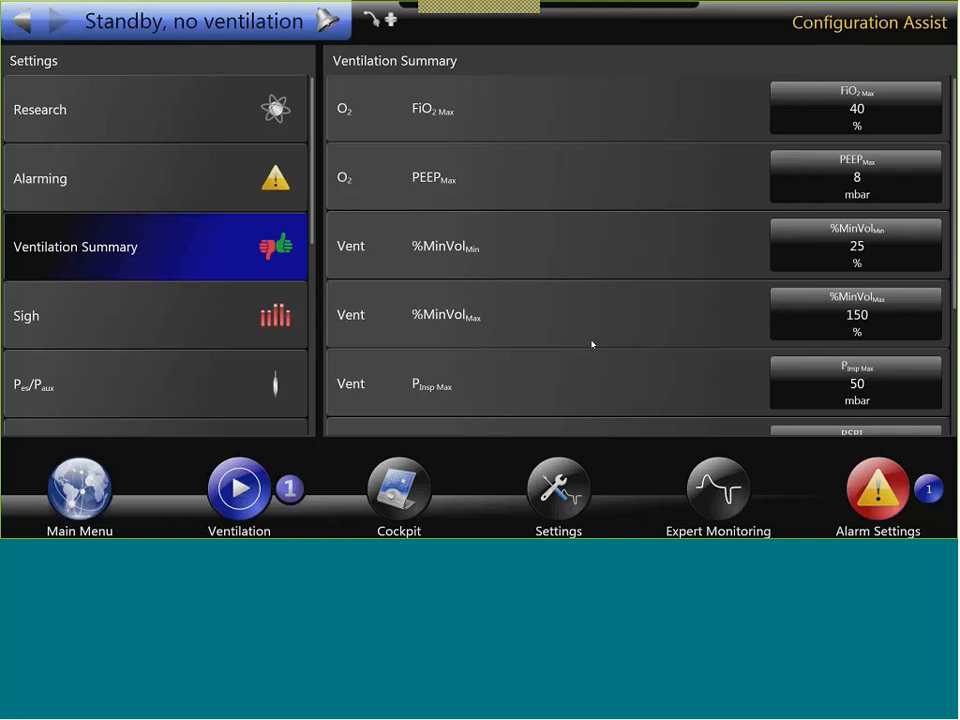
# Set the %MinVol Min limit in the Ventilation Summary settings to 50 %.
pyautogui.press('Return')
pyautogui.scroll(20, 592, 343)
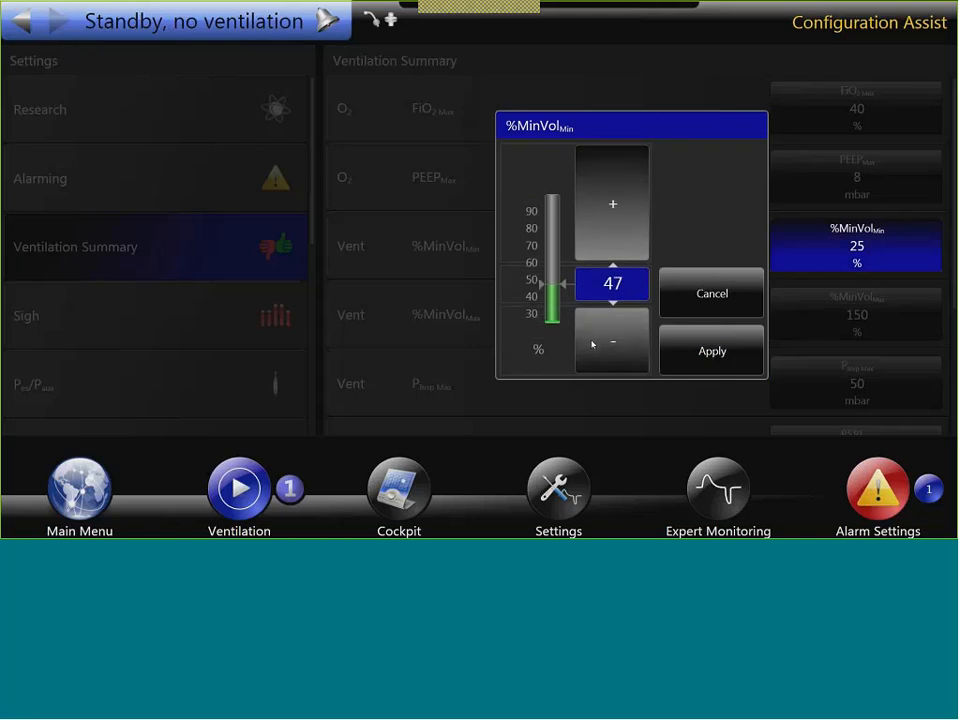
pyautogui.press('Return')
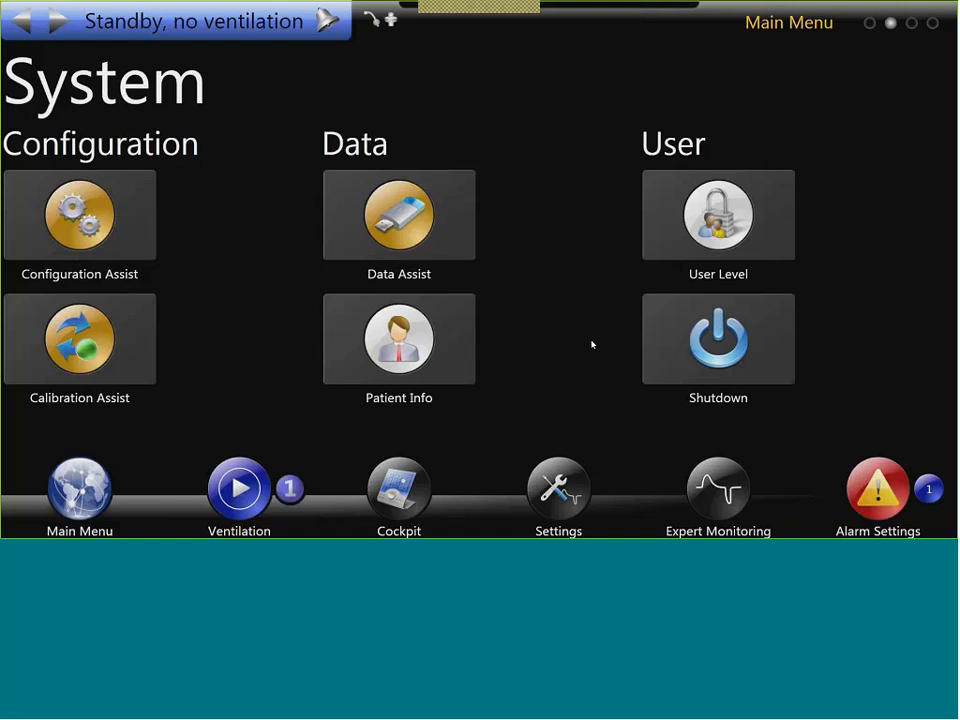
# Open Configuration Assist from the System page and display the O2 Functions settings.
pyautogui.press('Tab')
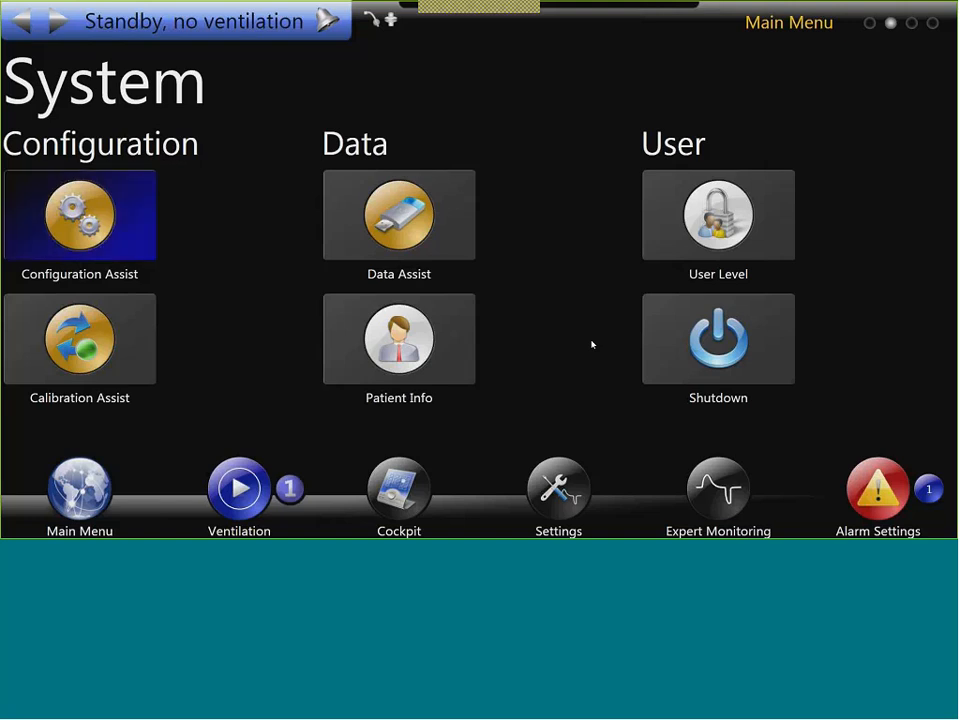
pyautogui.press('Return')
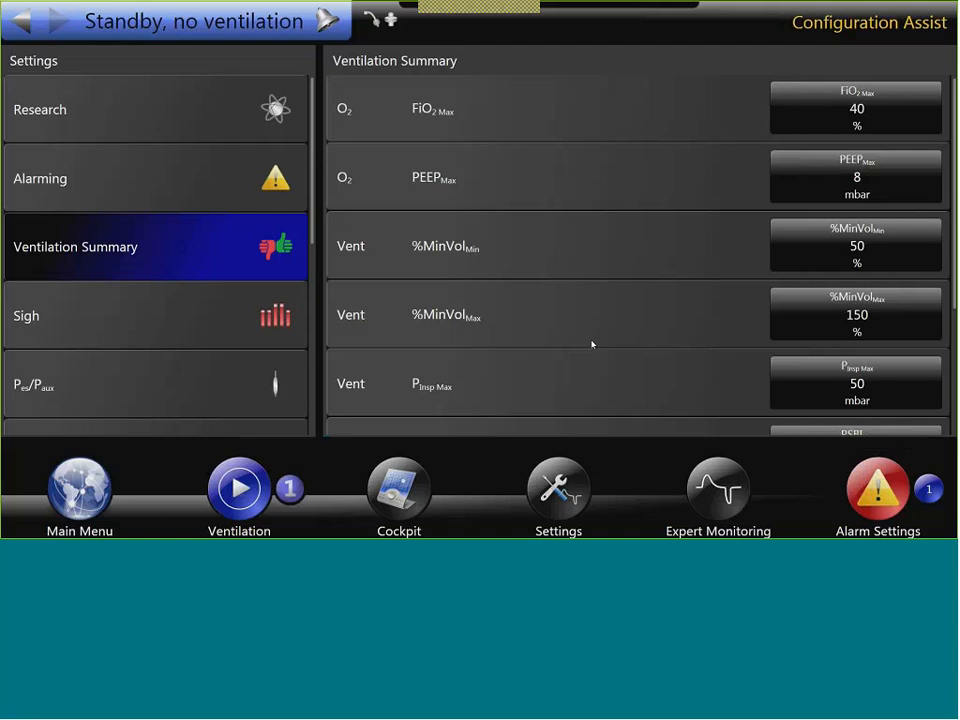
pyautogui.press('Tab')
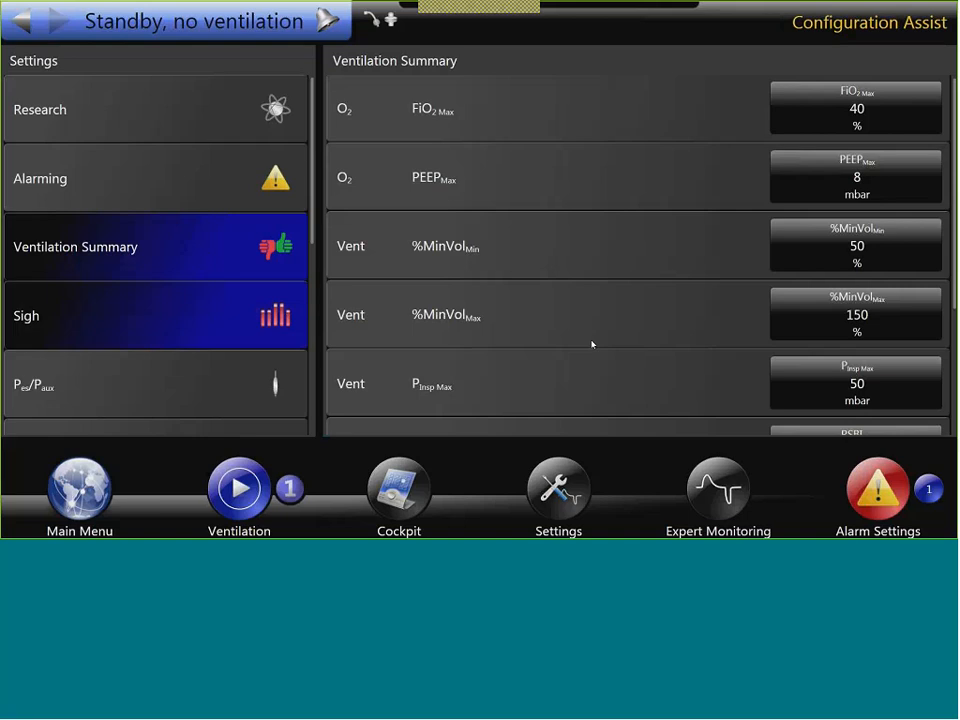
pyautogui.scroll(-3, 155, 255)
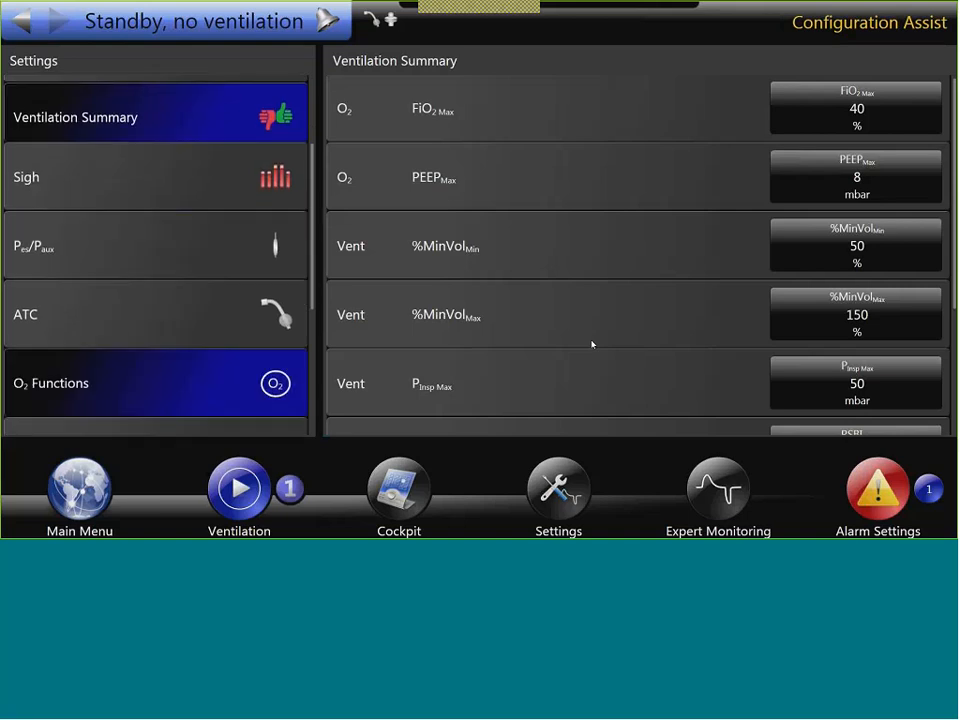
pyautogui.click(155, 312)
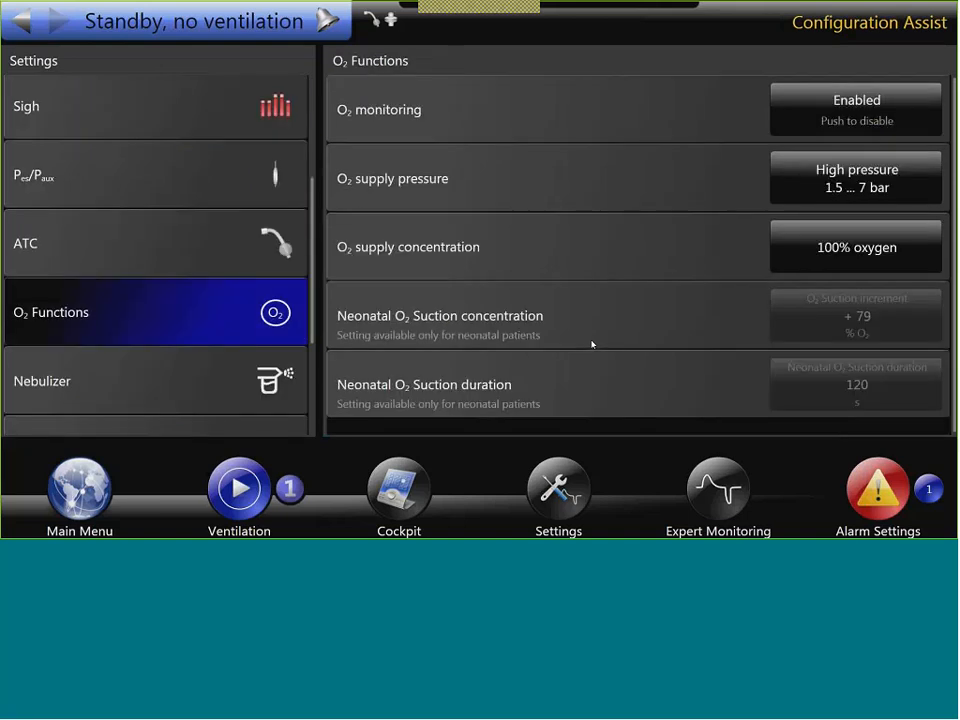
# Set the O2 supply pressure to Low pressure 0 ... 1.5 bar.
pyautogui.click(856, 247)
pyautogui.click(711, 300)
pyautogui.click(856, 178)
pyautogui.click(505, 230)
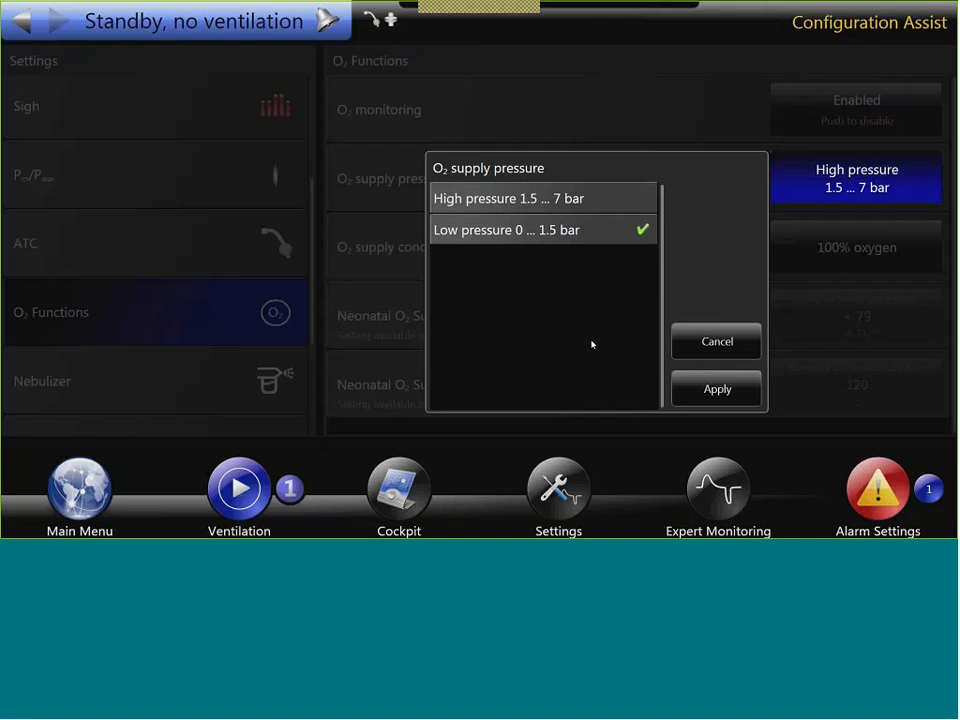
pyautogui.click(717, 389)
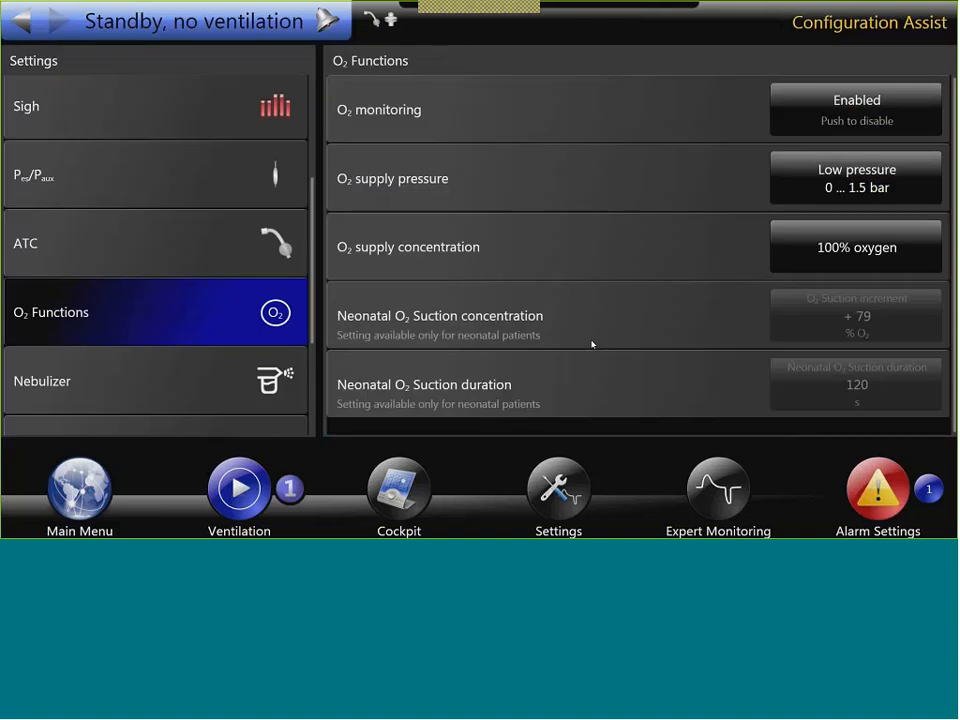
# Review the O2 supply concentration options, including Below 100% oxygen, and keep 100% oxygen.
pyautogui.click(856, 247)
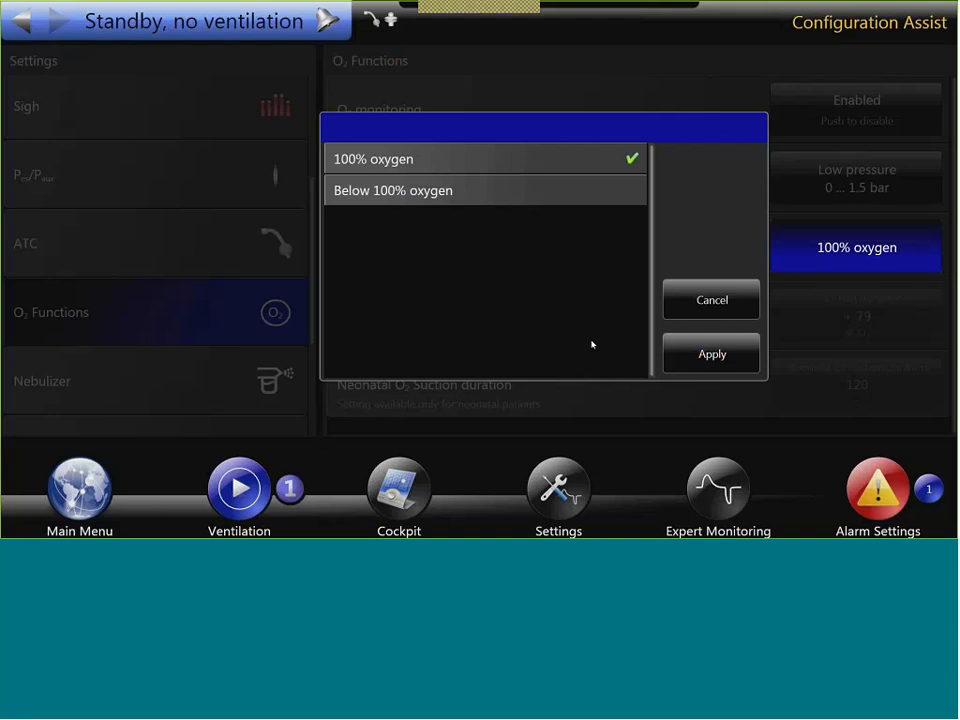
pyautogui.click(485, 190)
pyautogui.click(485, 159)
pyautogui.click(712, 354)
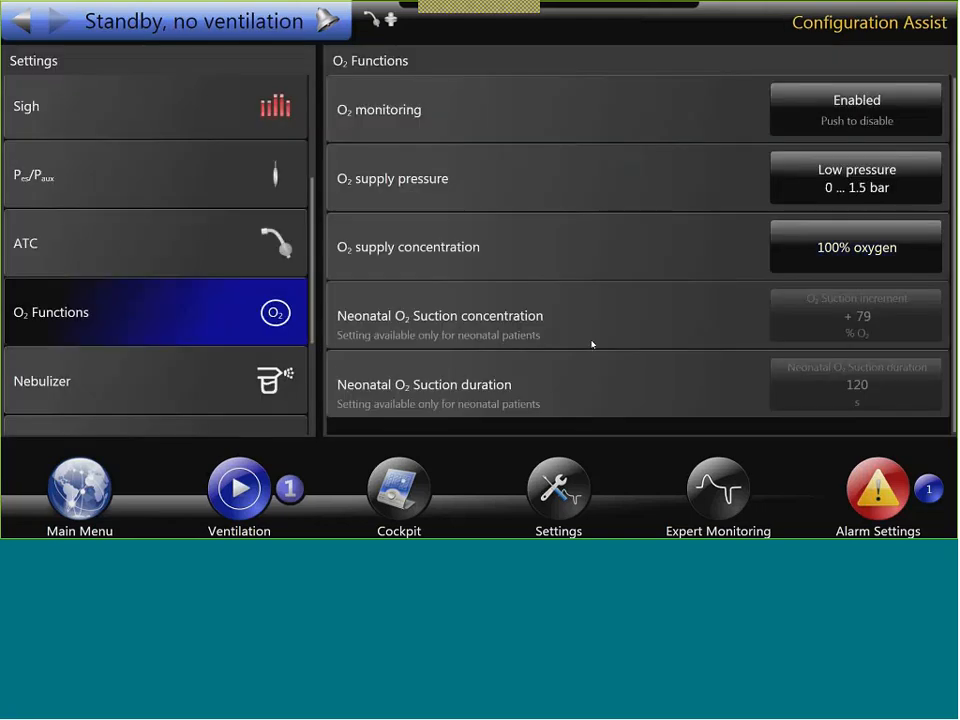
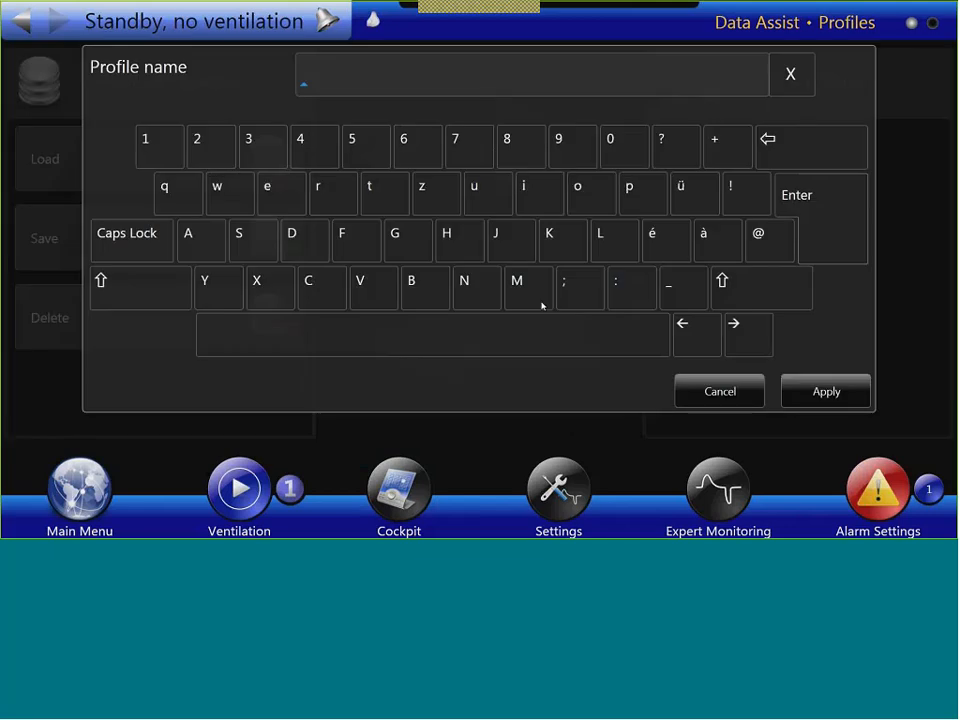
# Name the new profile NIV in Data Assist and confirm the name.
pyautogui.write('N')
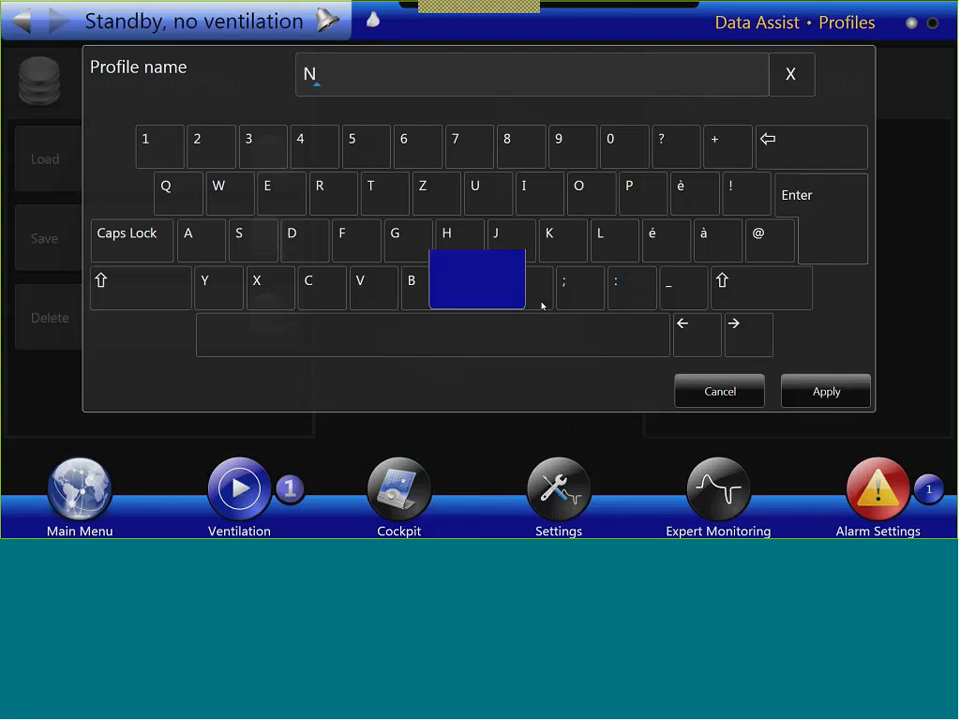
pyautogui.write('IV')
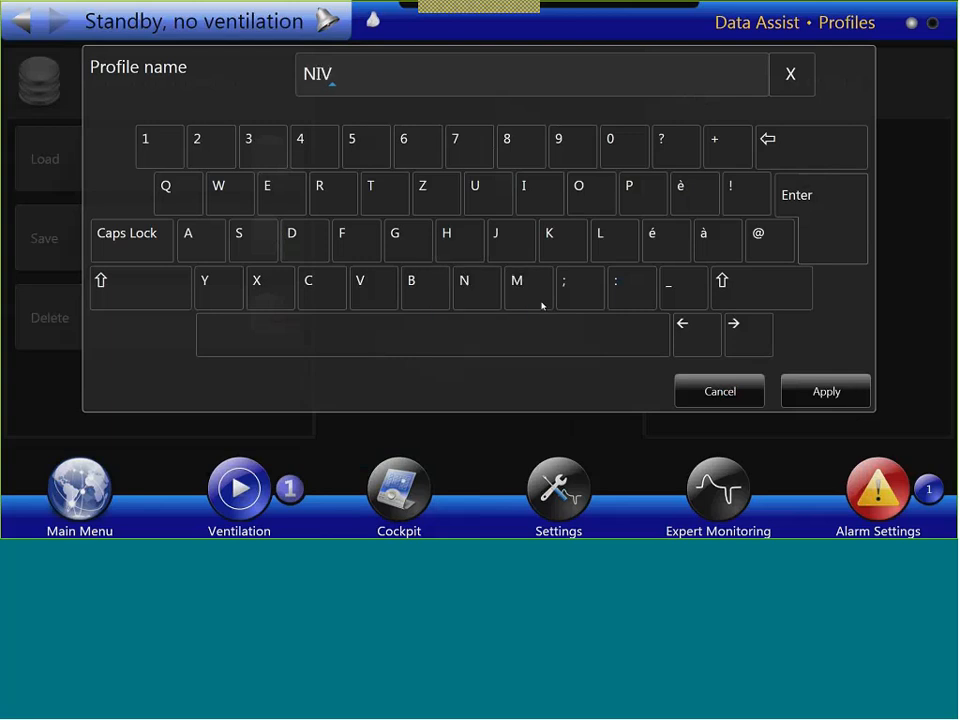
pyautogui.press('Return')
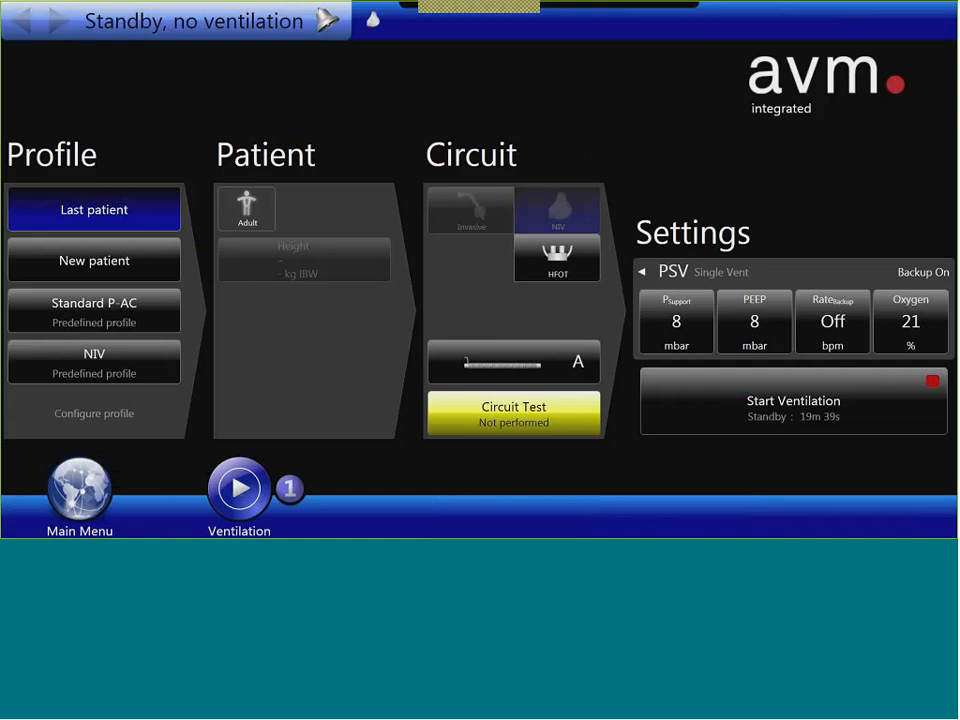
# Load the predefined NIV profile on the start screen and check the main menu and Cockpit.
pyautogui.click(94, 362)
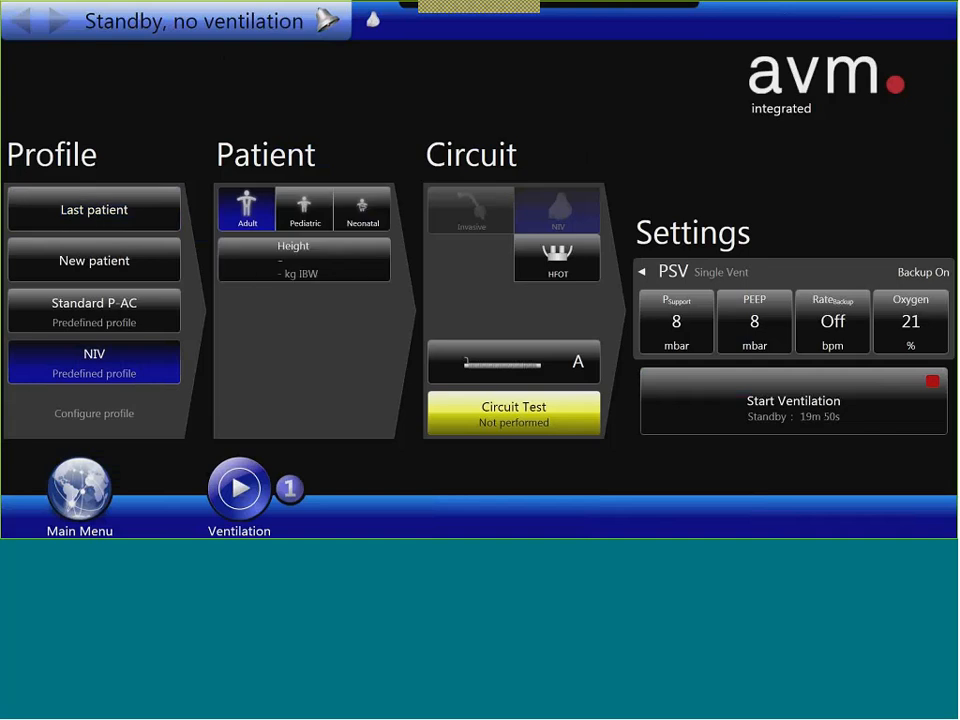
pyautogui.click(80, 488)
pyautogui.click(399, 488)
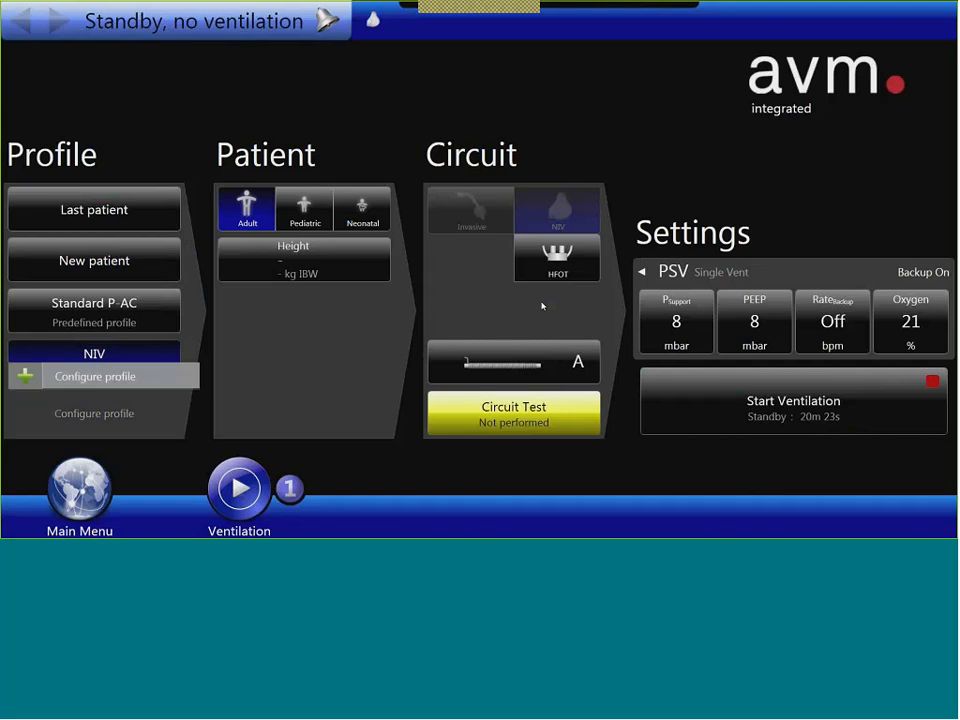
# Configure the empty predefined profile slot below NIV with the SIMV Target profile.
pyautogui.scroll(-2, 126, 293)
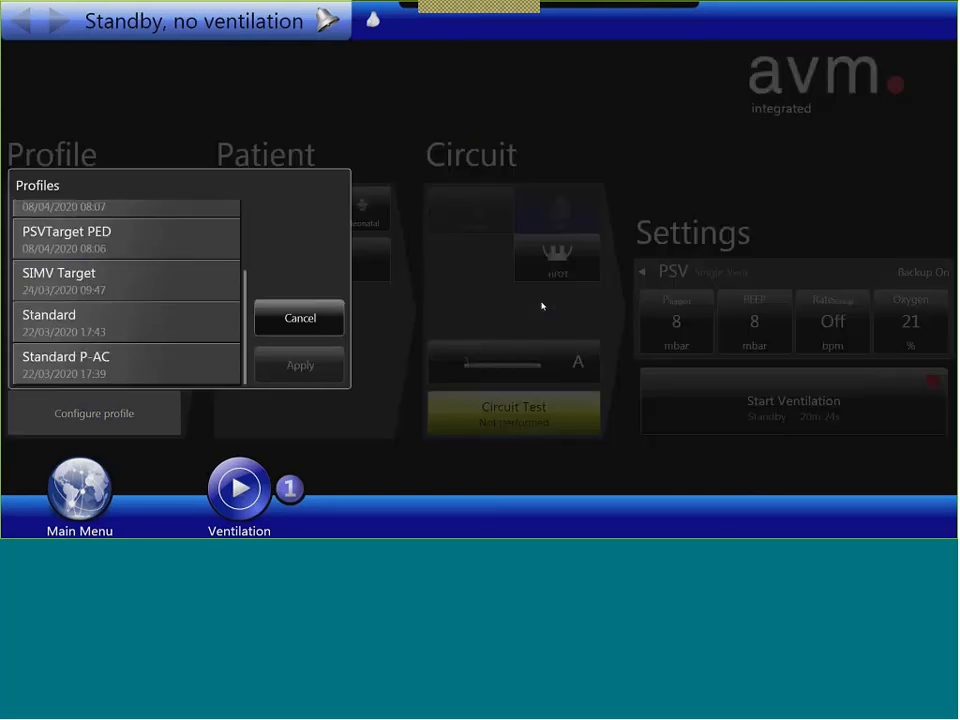
pyautogui.scroll(1, 126, 293)
pyautogui.scroll(-1, 126, 293)
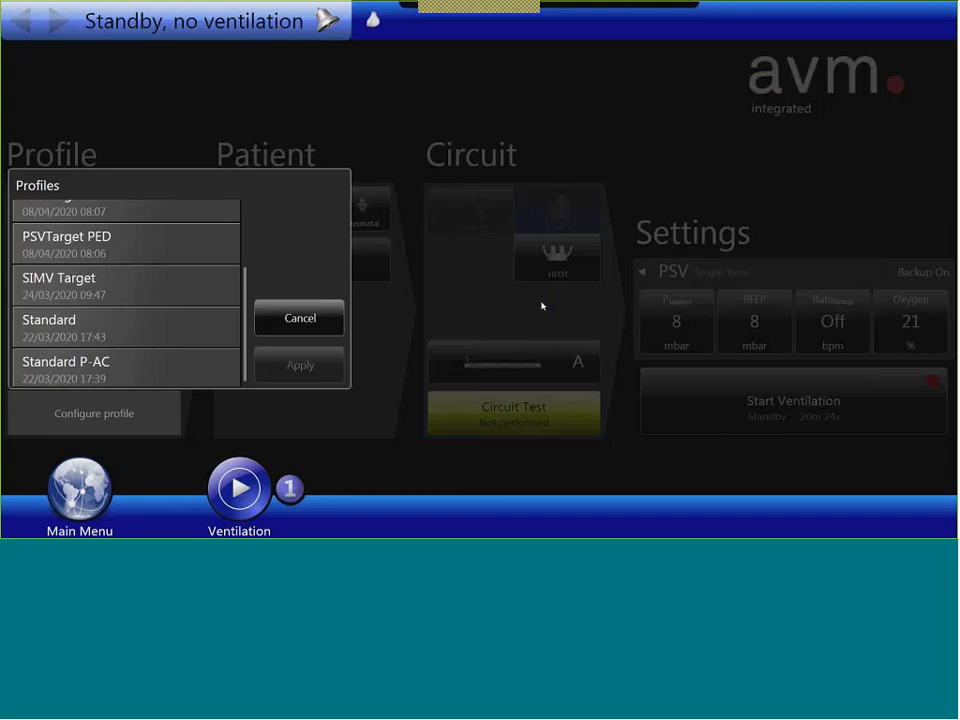
pyautogui.click(126, 286)
pyautogui.click(299, 365)
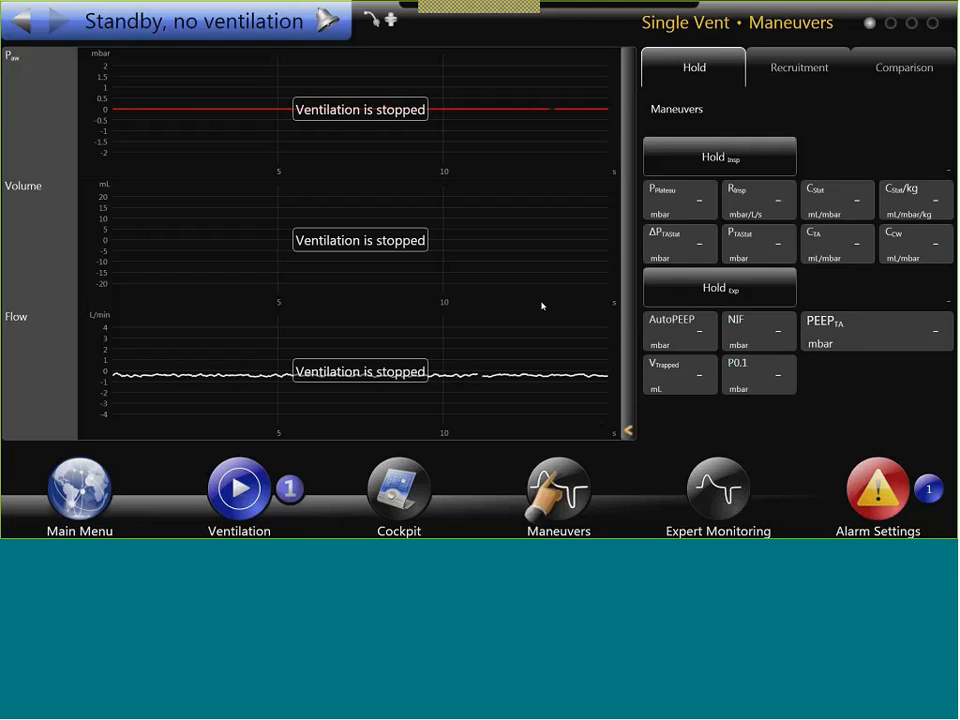
# Remove the Flow curve from the Maneuvers view and change the Volume curve to Pes.
pyautogui.press('Tab')
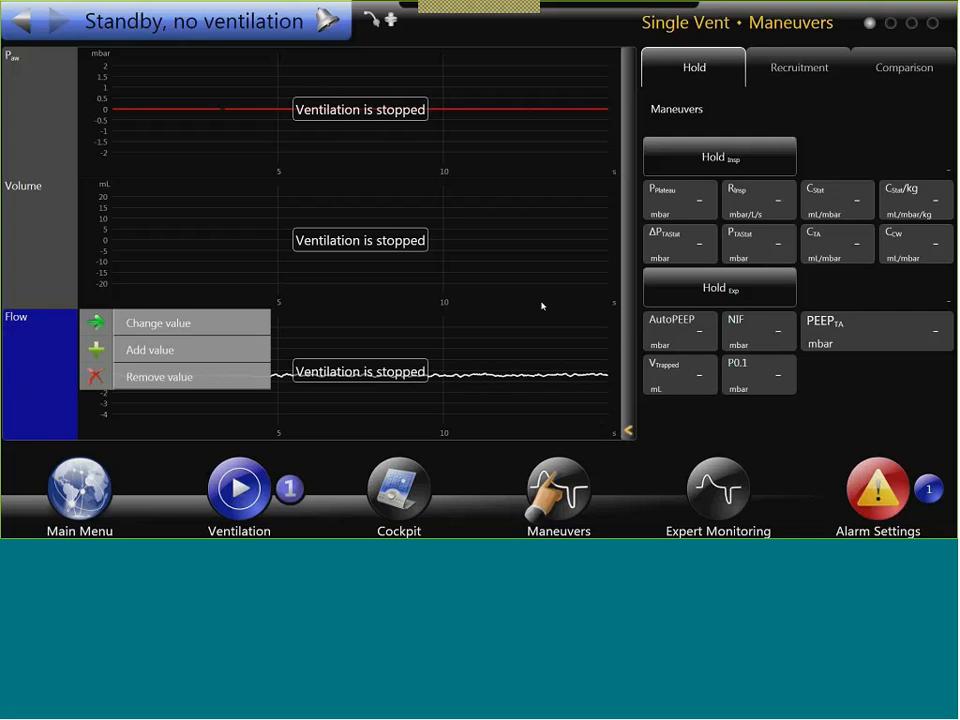
pyautogui.press('Delete')
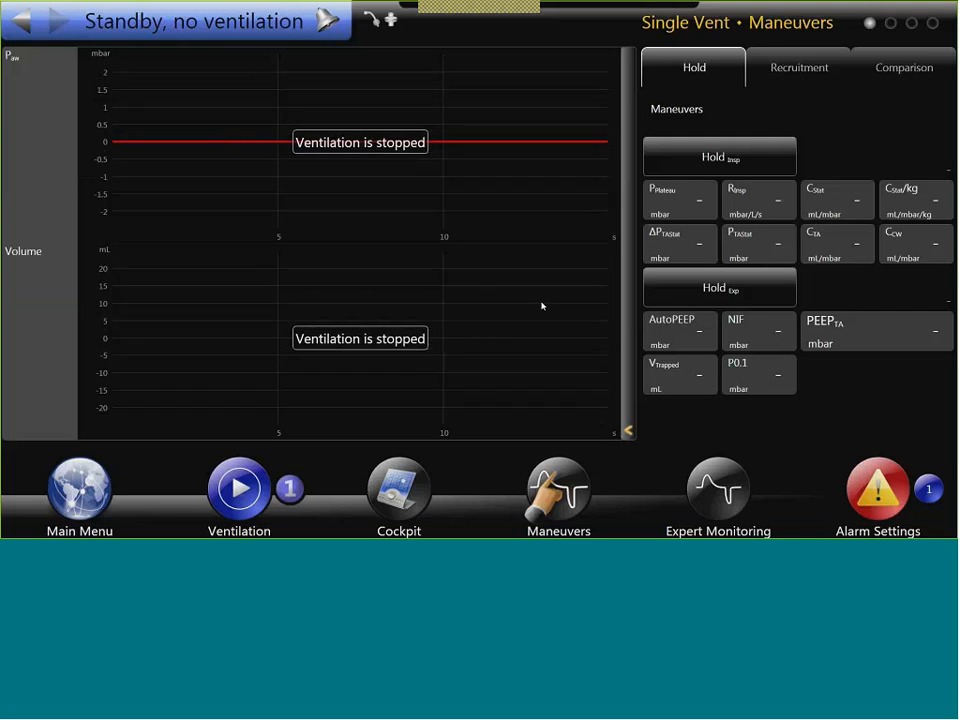
pyautogui.press('Tab')
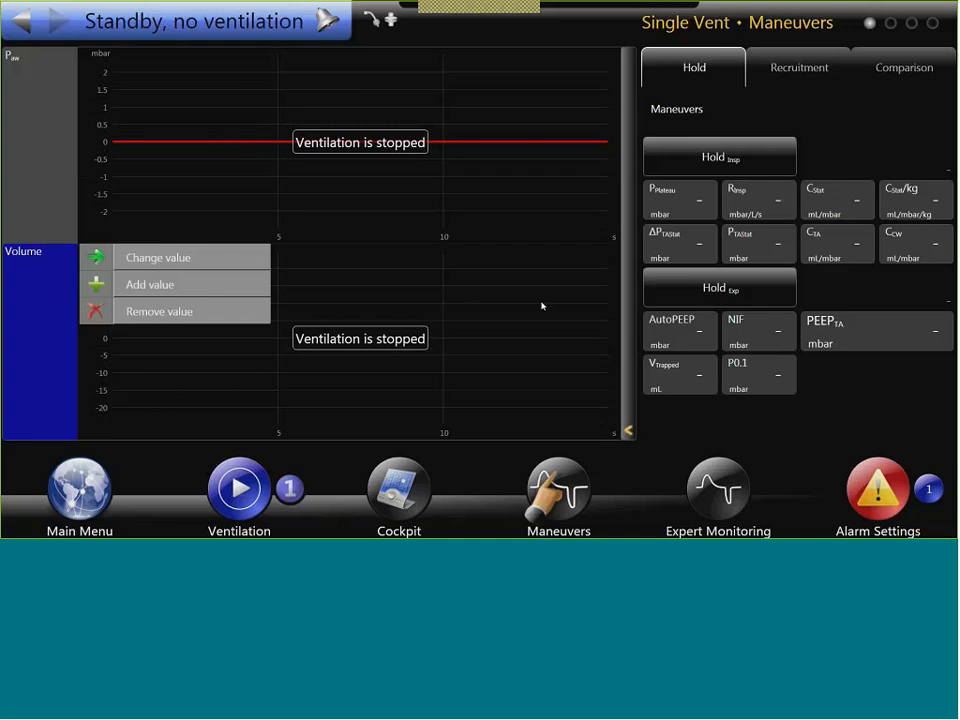
pyautogui.press('Return')
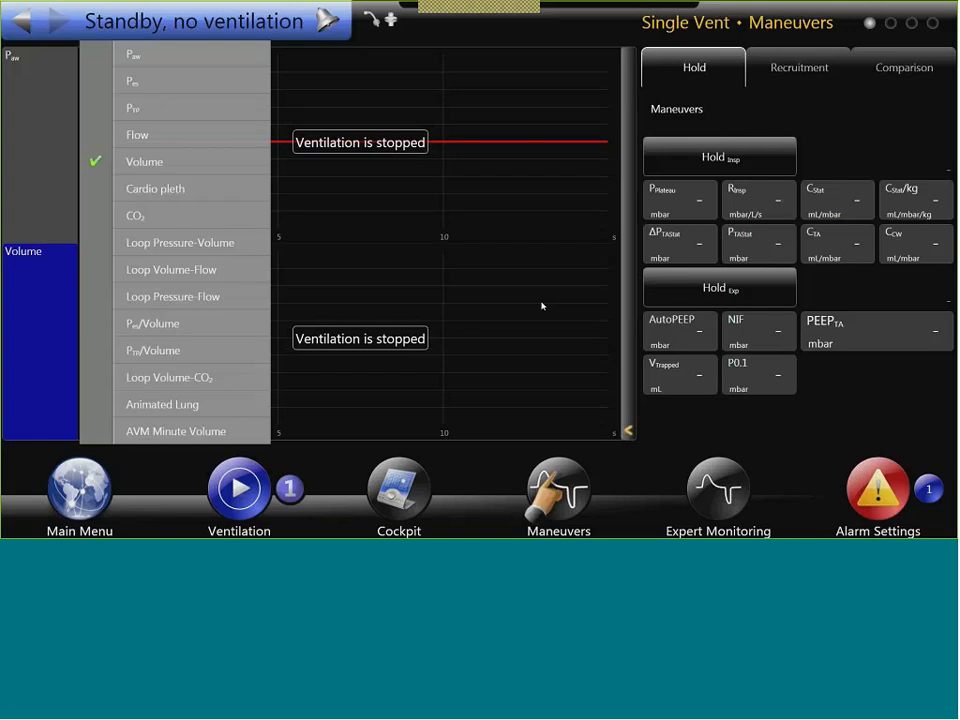
pyautogui.press('Return')
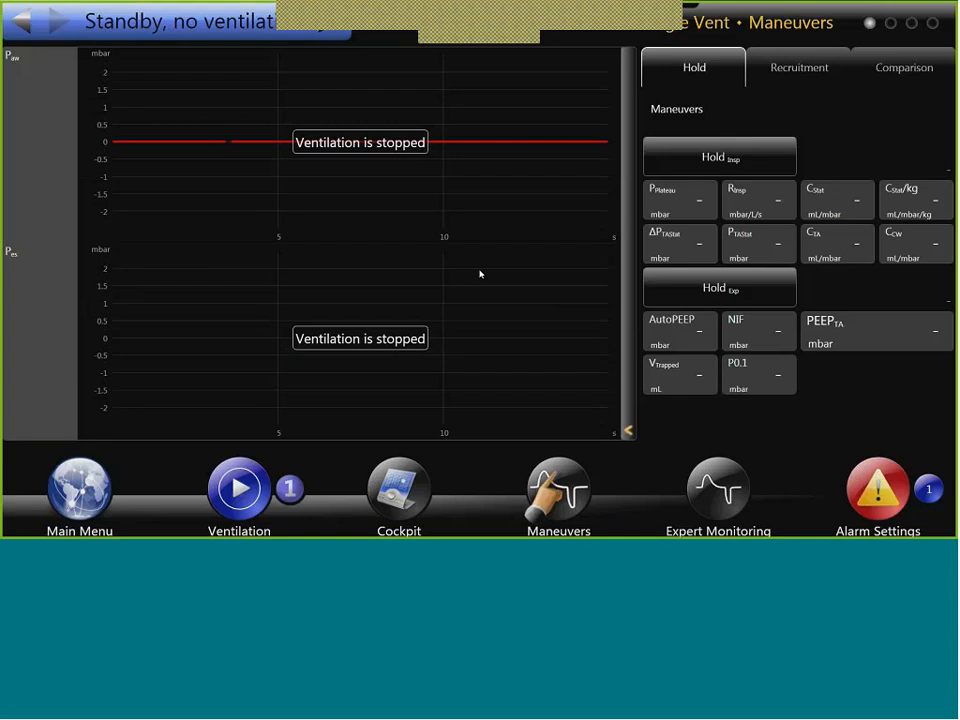
# Enter the password for the selected user level and confirm the login.
pyautogui.press('Tab')
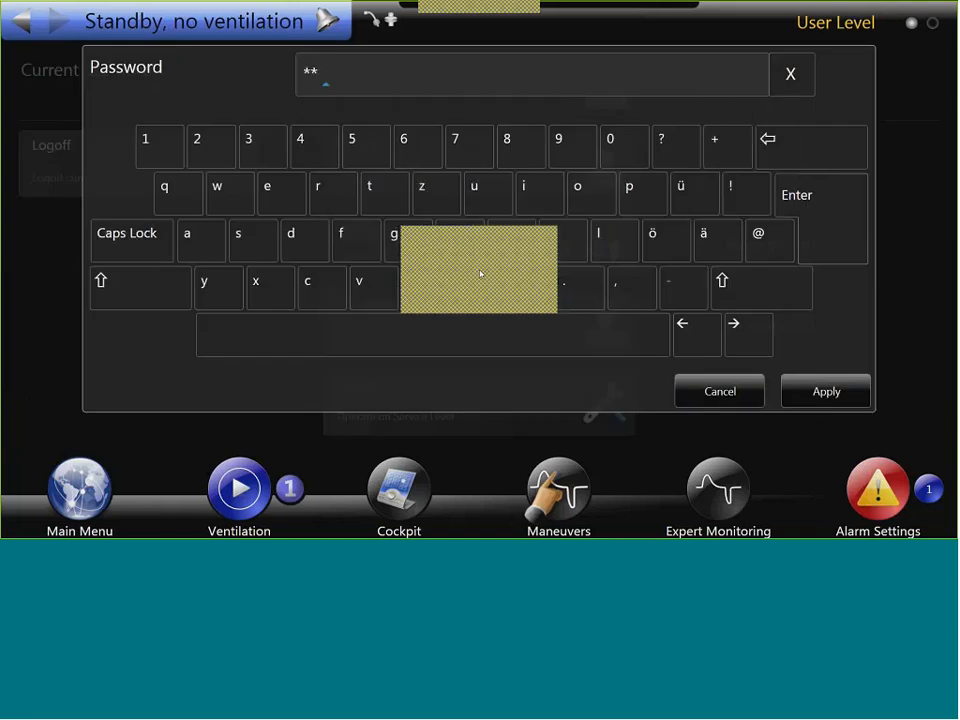
pyautogui.write('******')
pyautogui.press('Return')
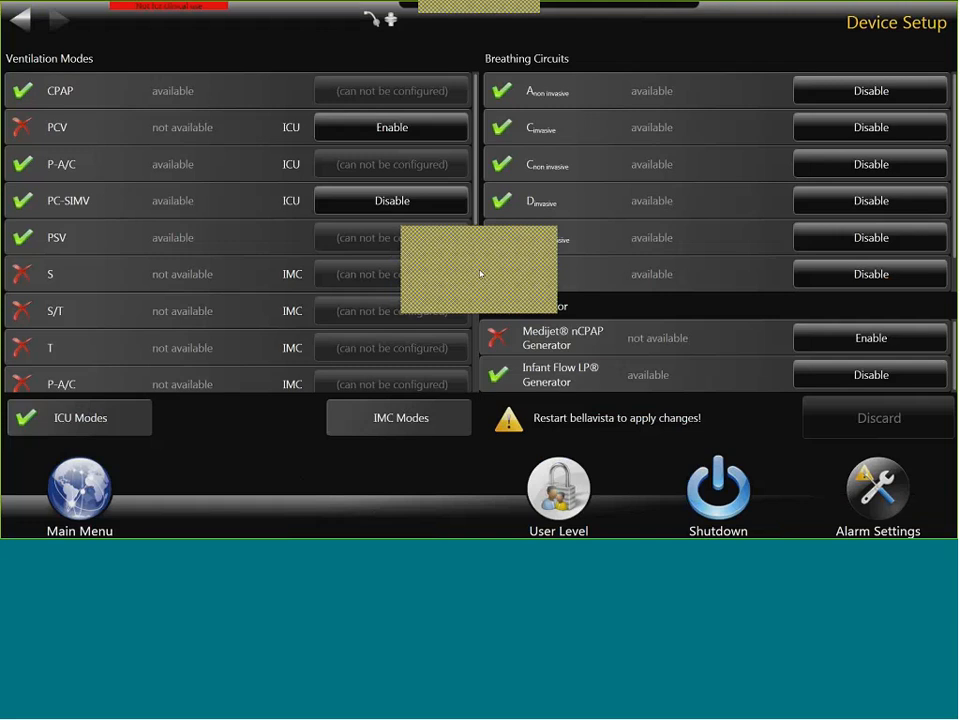
# Disable the D non invasive and D invasive breathing circuits in Device Setup.
pyautogui.click(870, 238)
pyautogui.click(870, 201)
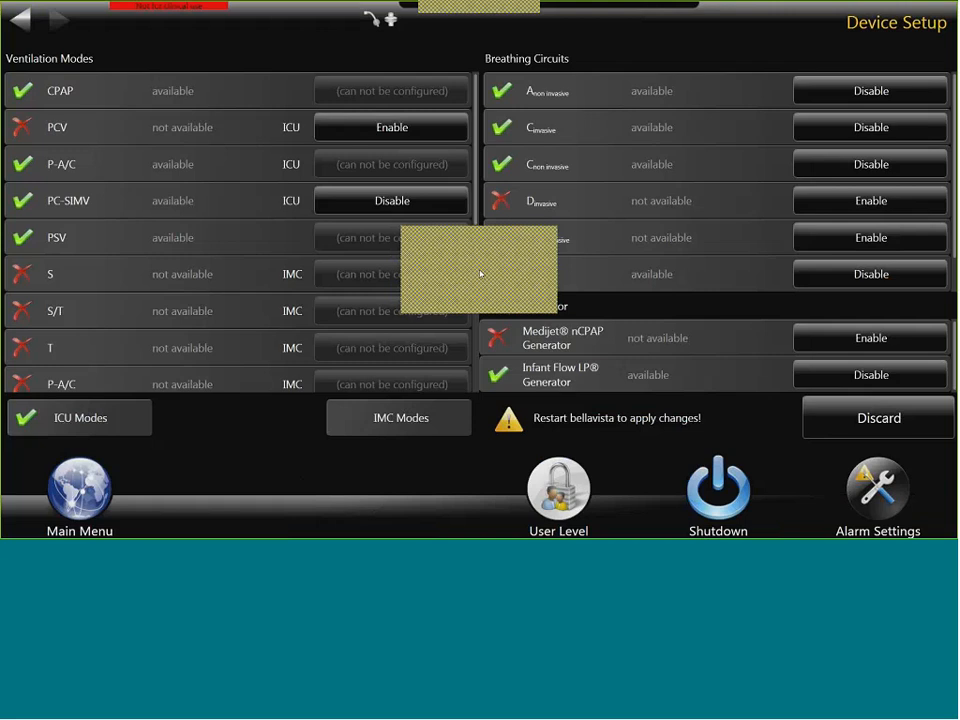
# Disable the C non invasive, C invasive and A non invasive breathing circuits.
pyautogui.click(870, 164)
pyautogui.click(870, 127)
pyautogui.click(870, 91)
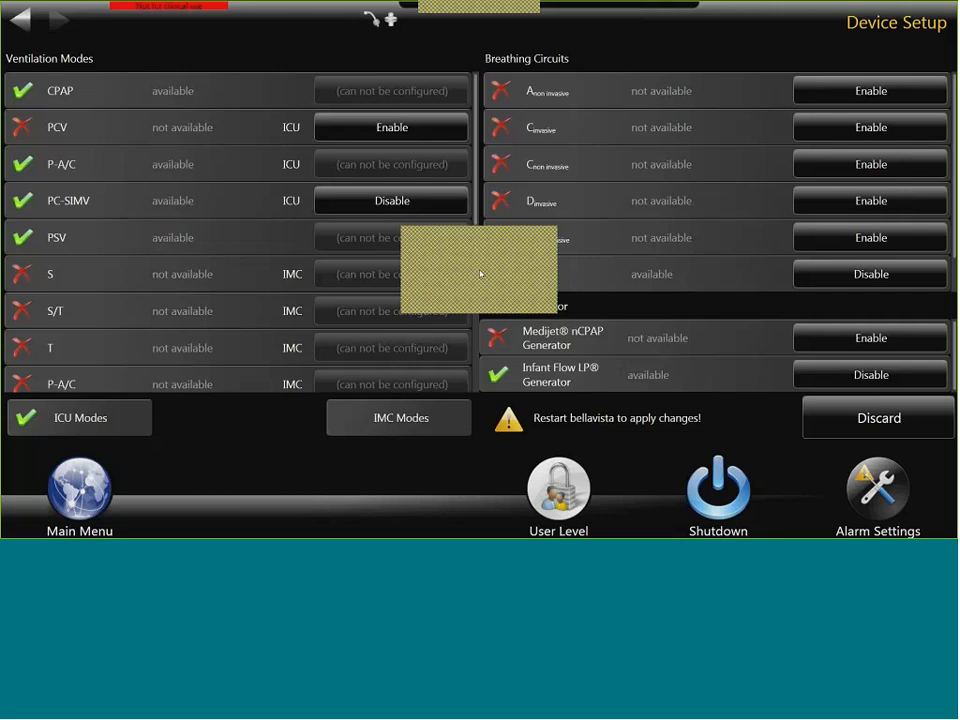
# Switch the ventilation mode set to IMC Modes and review the list of ventilation modes.
pyautogui.click(399, 418)
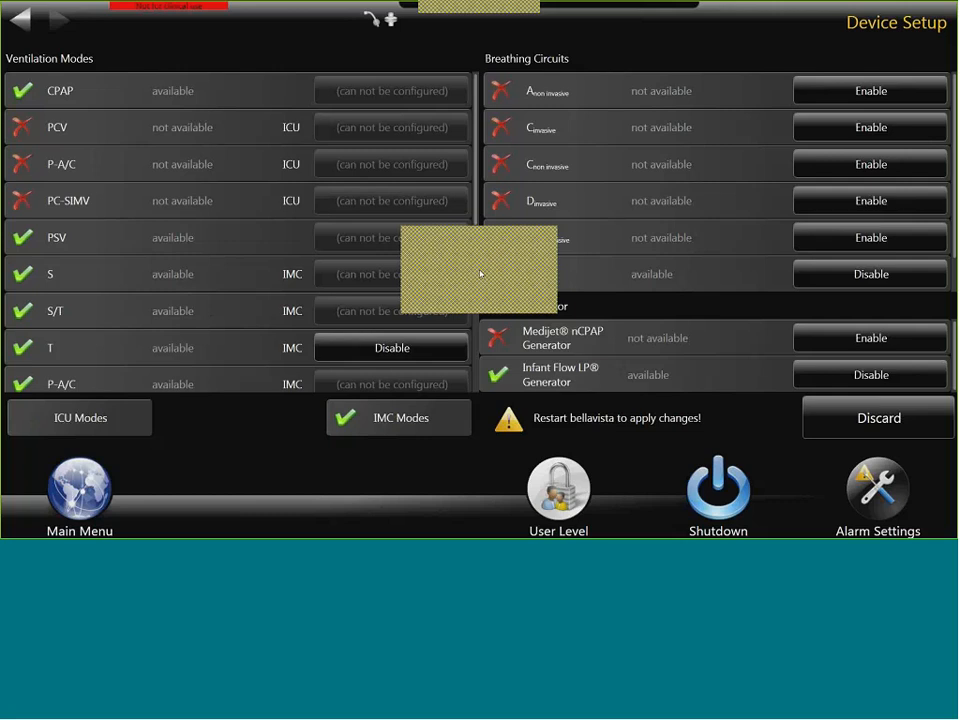
pyautogui.scroll(-4, 238, 232)
pyautogui.scroll(1, 238, 232)
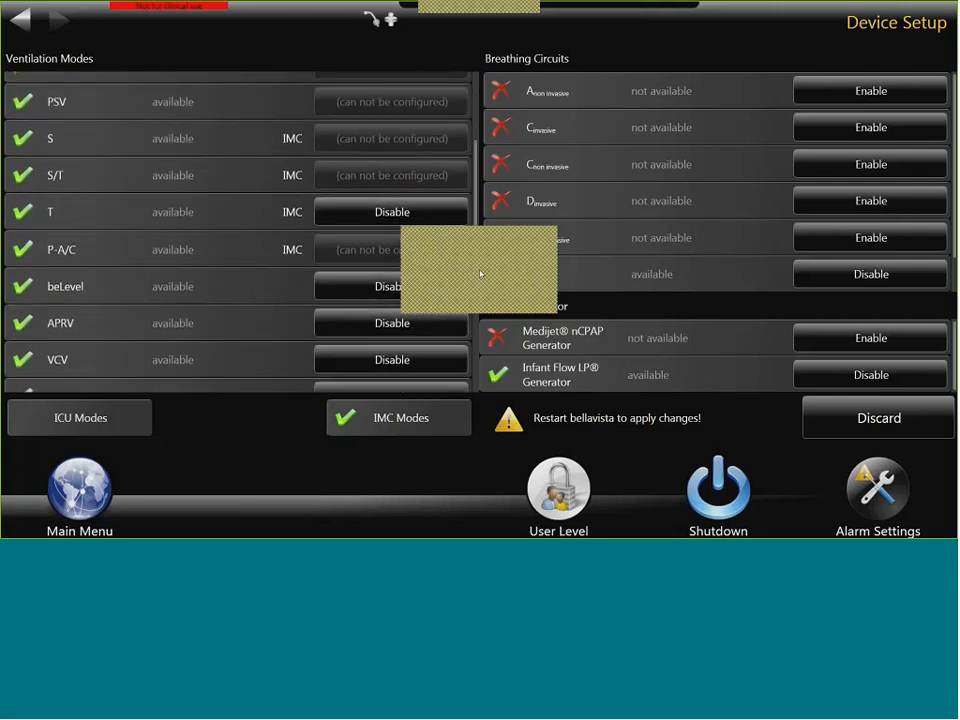
pyautogui.scroll(1, 238, 232)
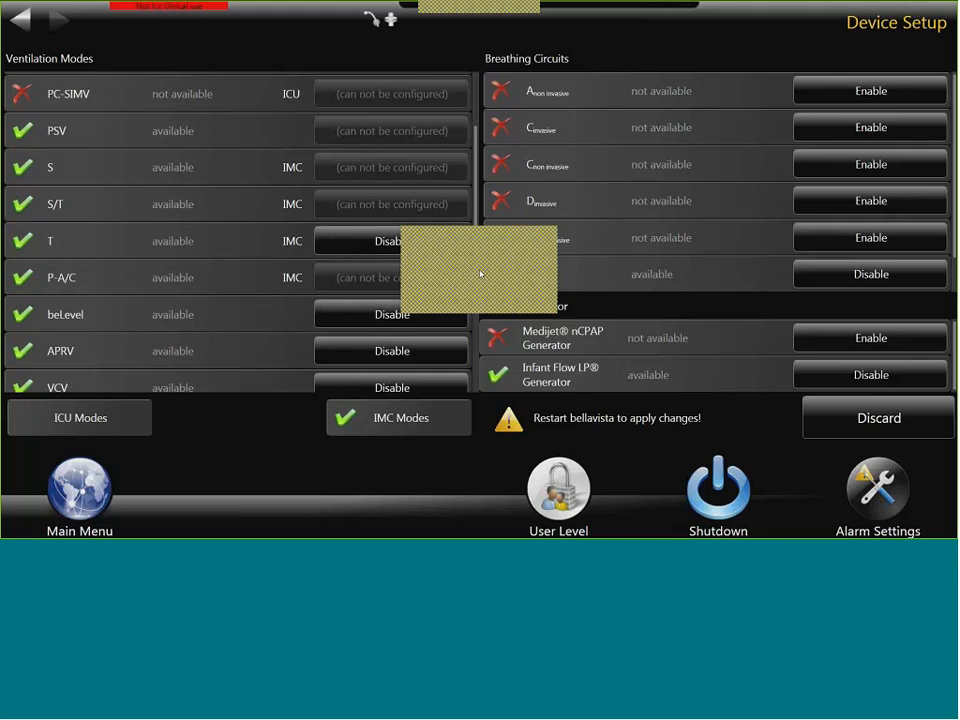
pyautogui.scroll(-1, 238, 232)
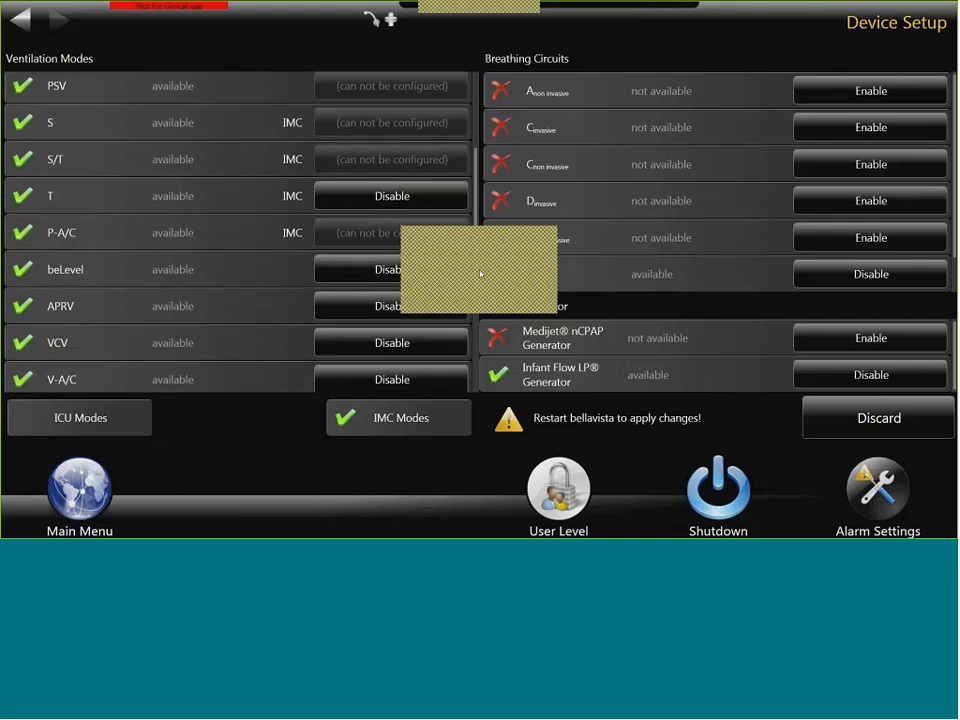
pyautogui.scroll(-1, 238, 232)
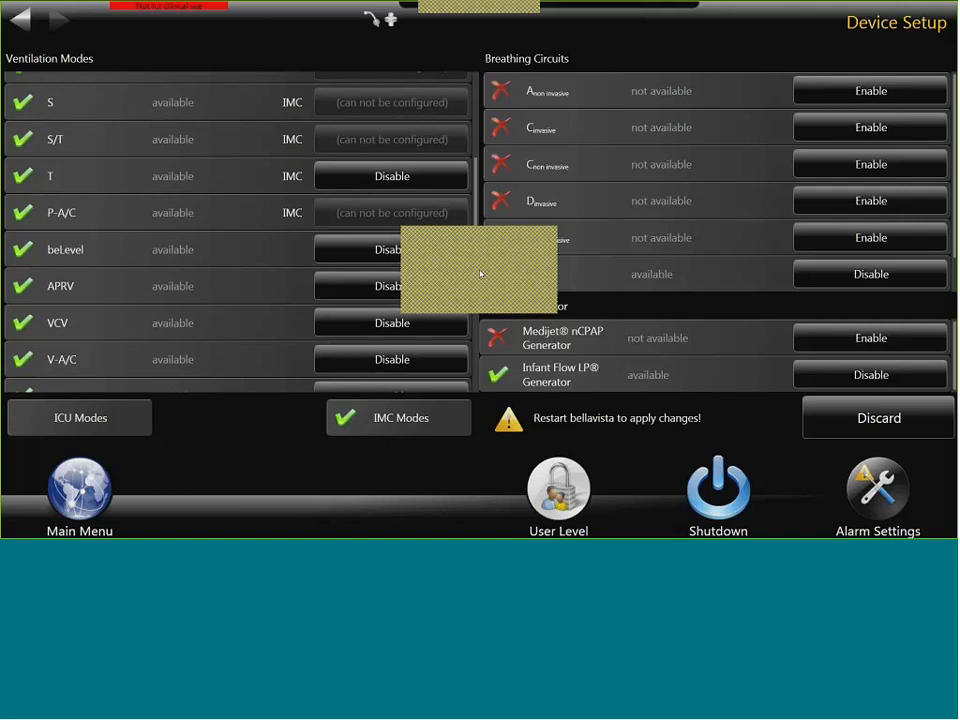
# Disable the beLevel, APRV, VCV and V-A/C ventilation modes.
pyautogui.click(360, 249)
pyautogui.click(360, 286)
pyautogui.click(392, 323)
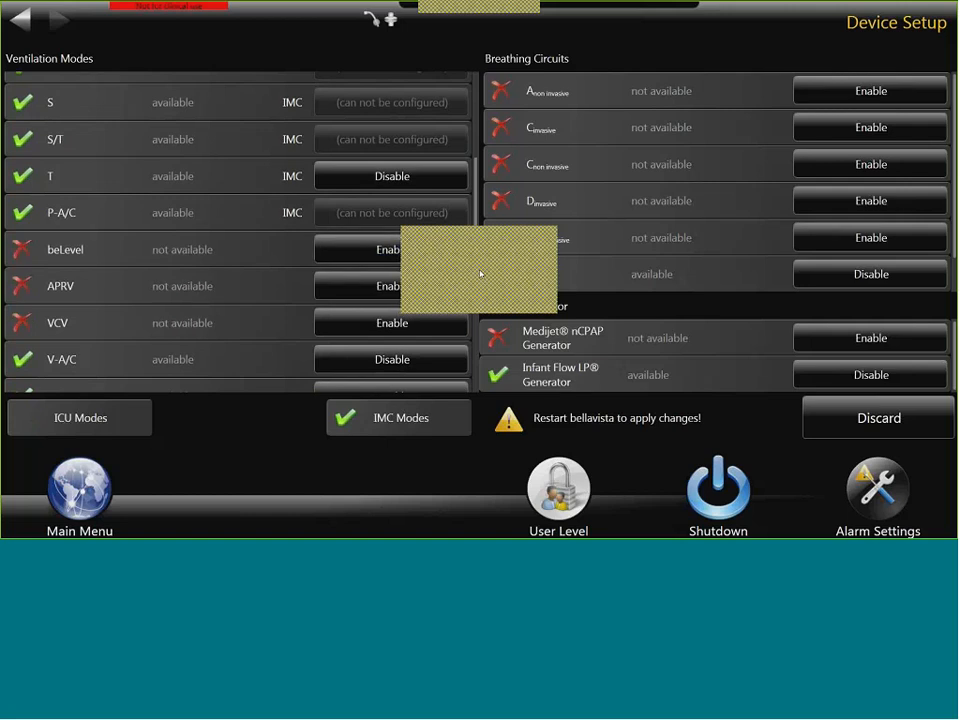
pyautogui.click(392, 359)
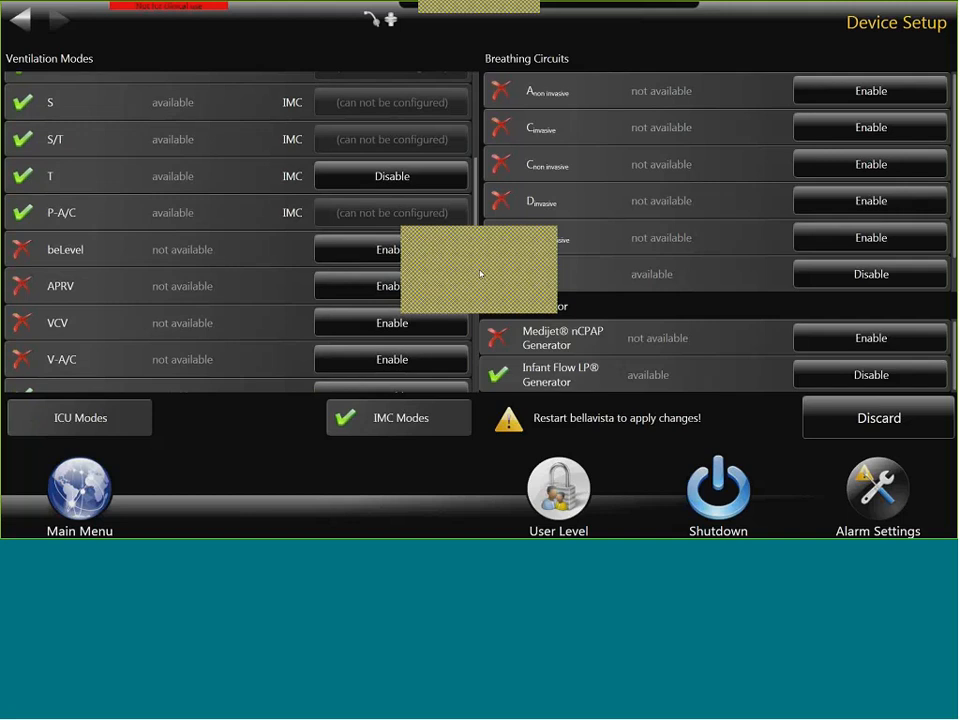
# Re-enable the beLevel, APRV, VCV and V-A/C ventilation modes and switch the mode set back to ICU Modes.
pyautogui.click(360, 249)
pyautogui.click(360, 286)
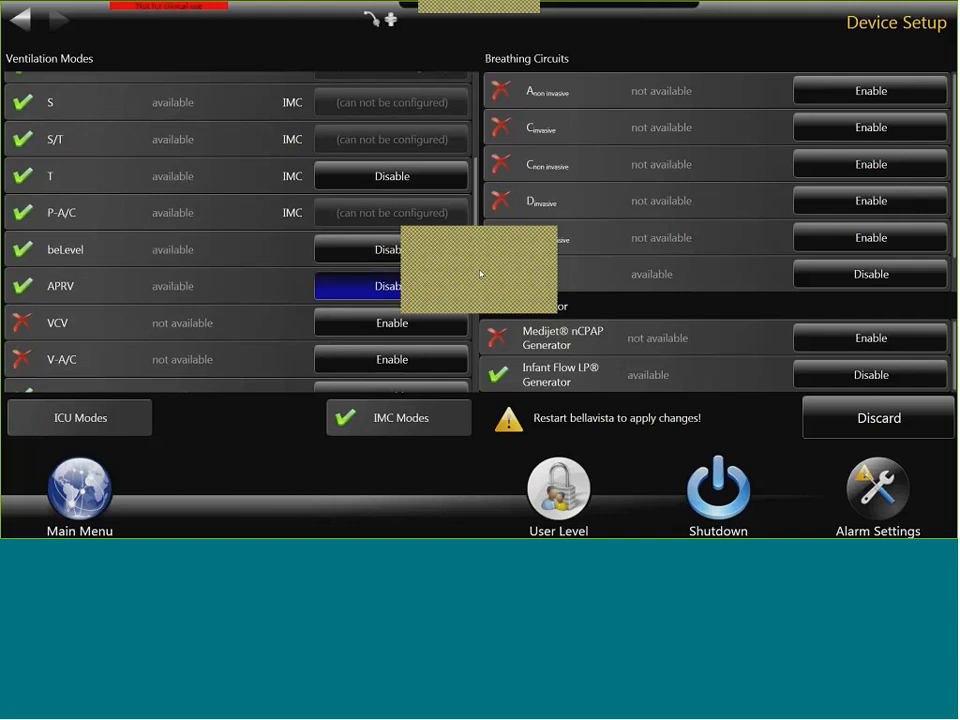
pyautogui.click(392, 323)
pyautogui.click(392, 359)
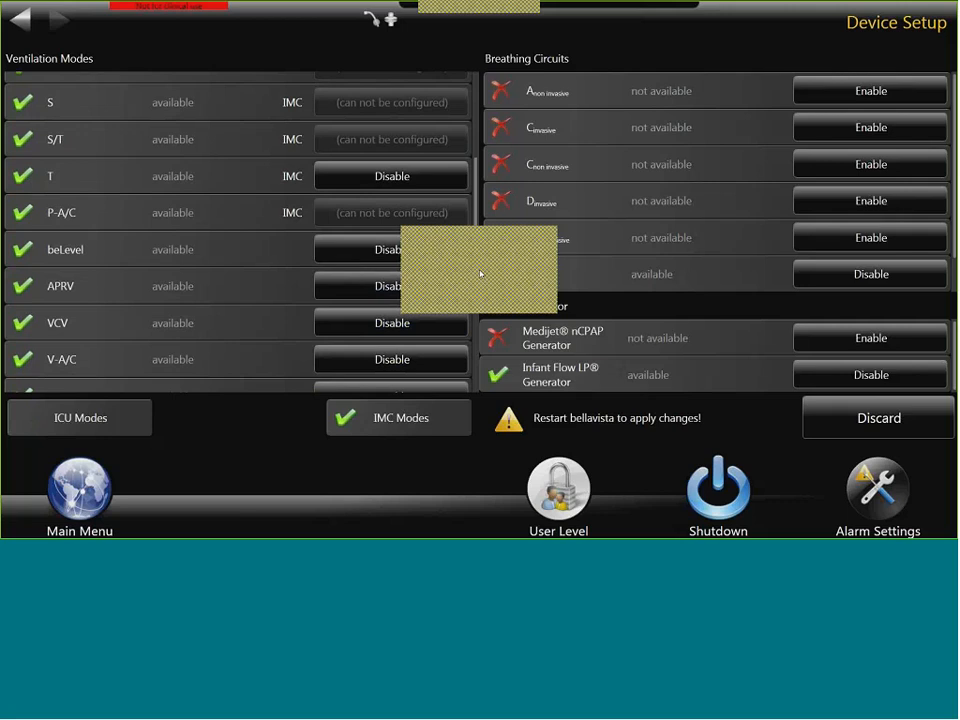
pyautogui.scroll(3, 238, 232)
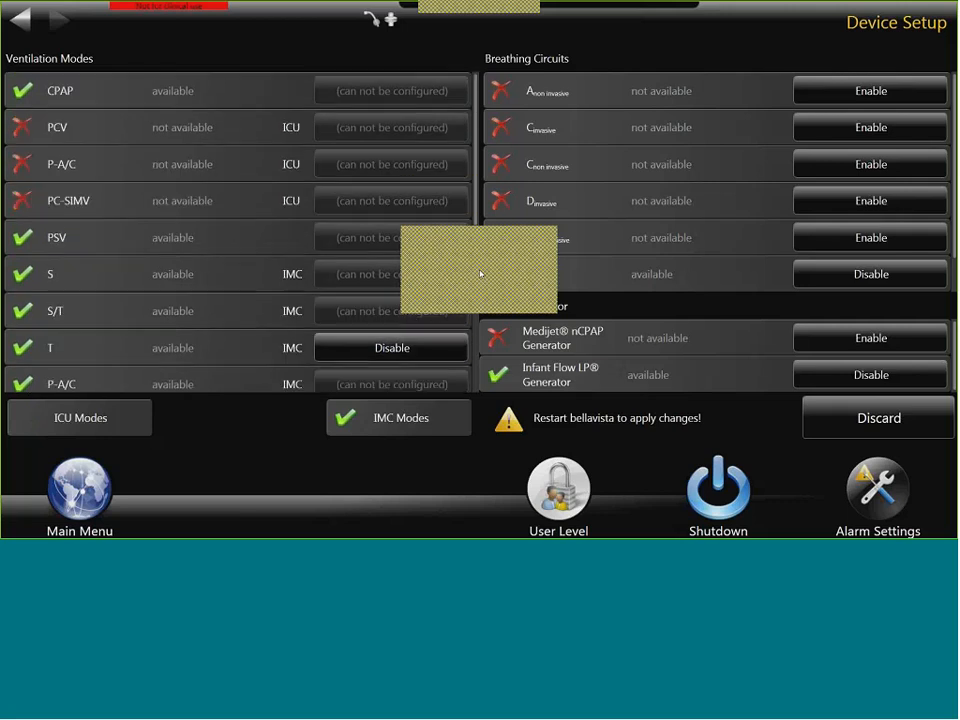
pyautogui.click(80, 417)
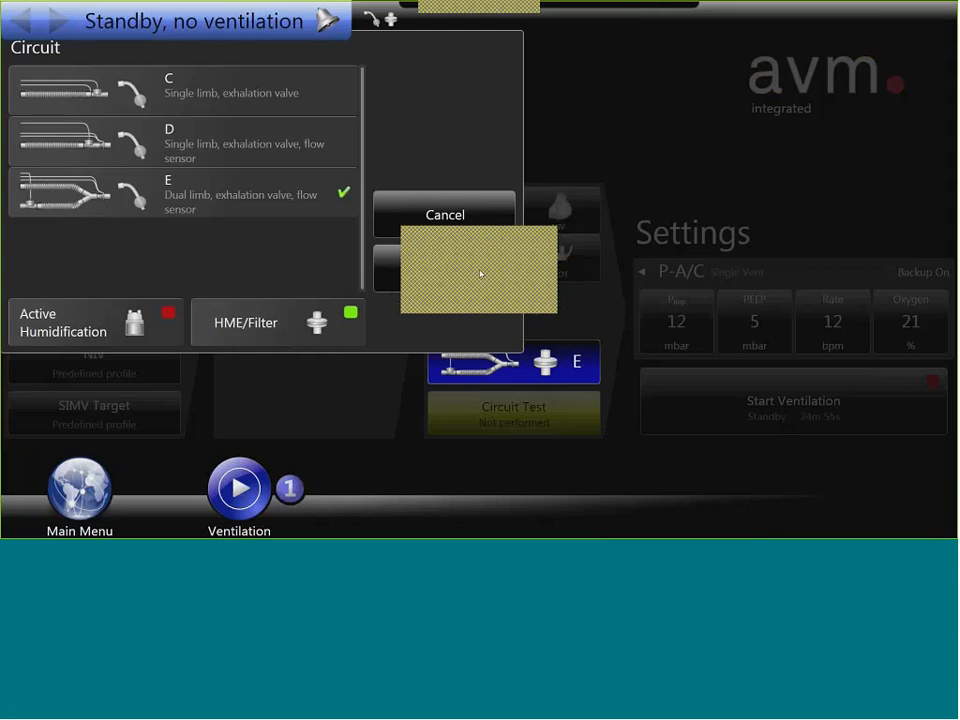
# Close the ventilation mode selection and set the NIV circuit to D with an HME/Filter.
pyautogui.click(480, 273)
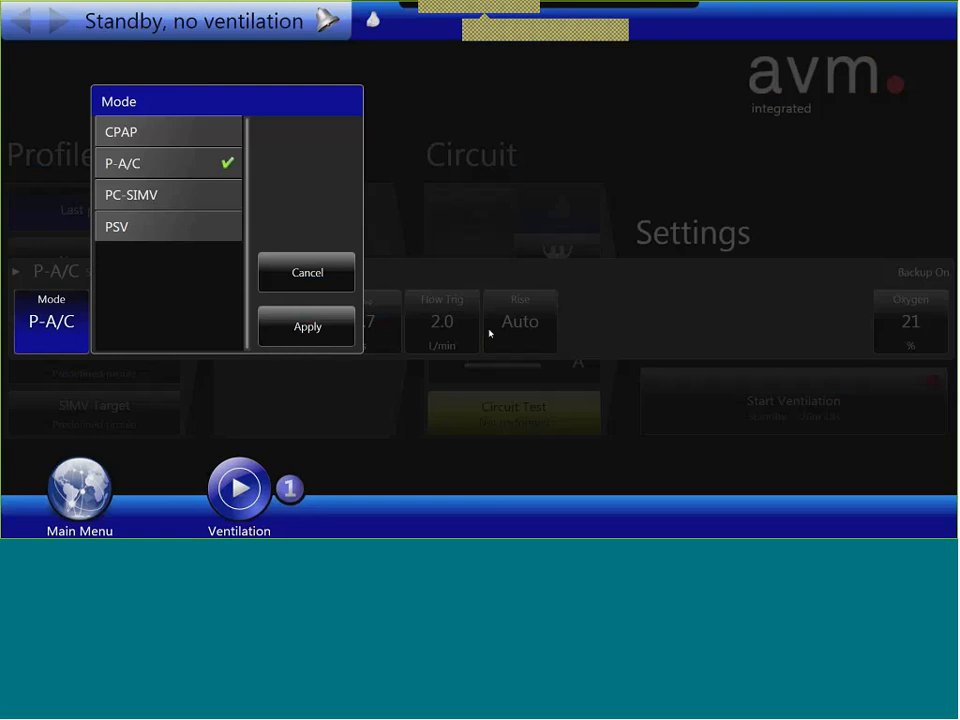
pyautogui.click(489, 333)
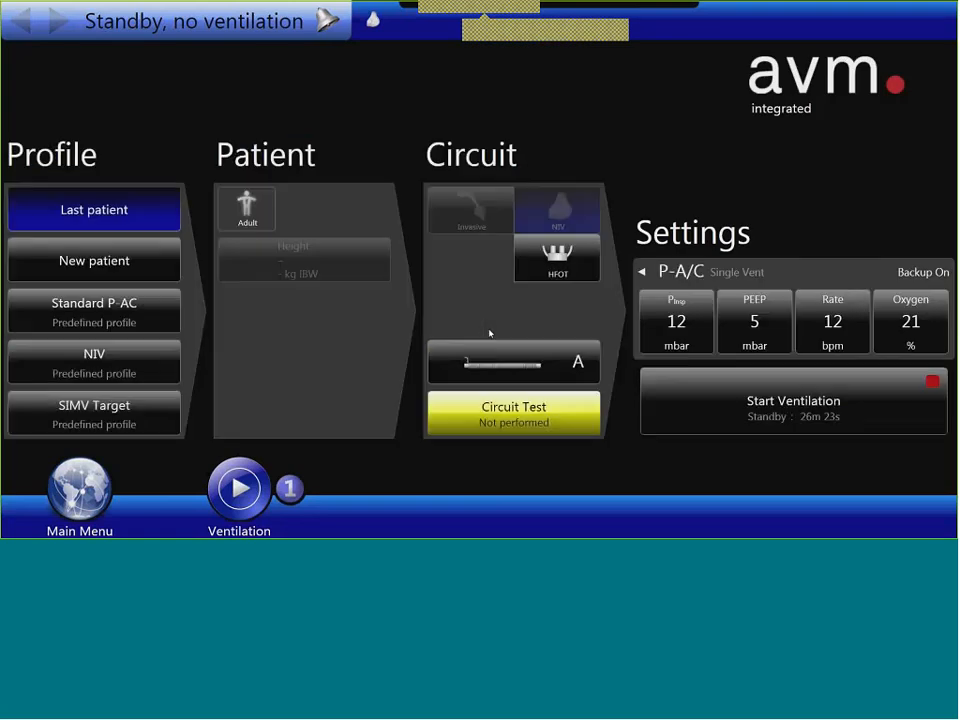
pyautogui.click(489, 342)
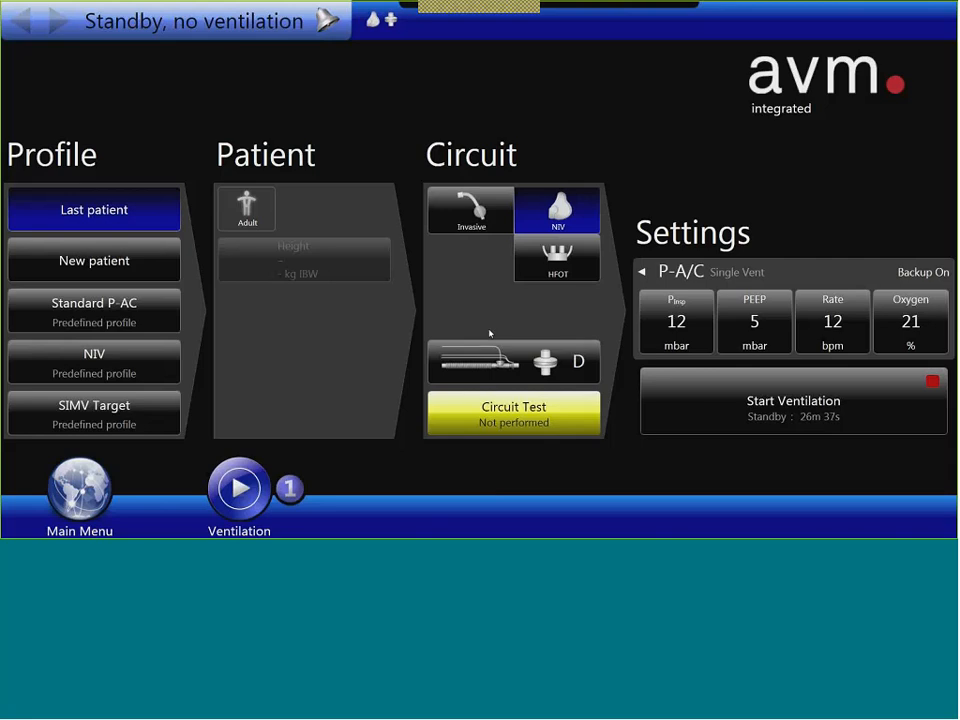
# Start High Flow Oxygen Therapy and set its flow to 38 L/min.
pyautogui.click(490, 336)
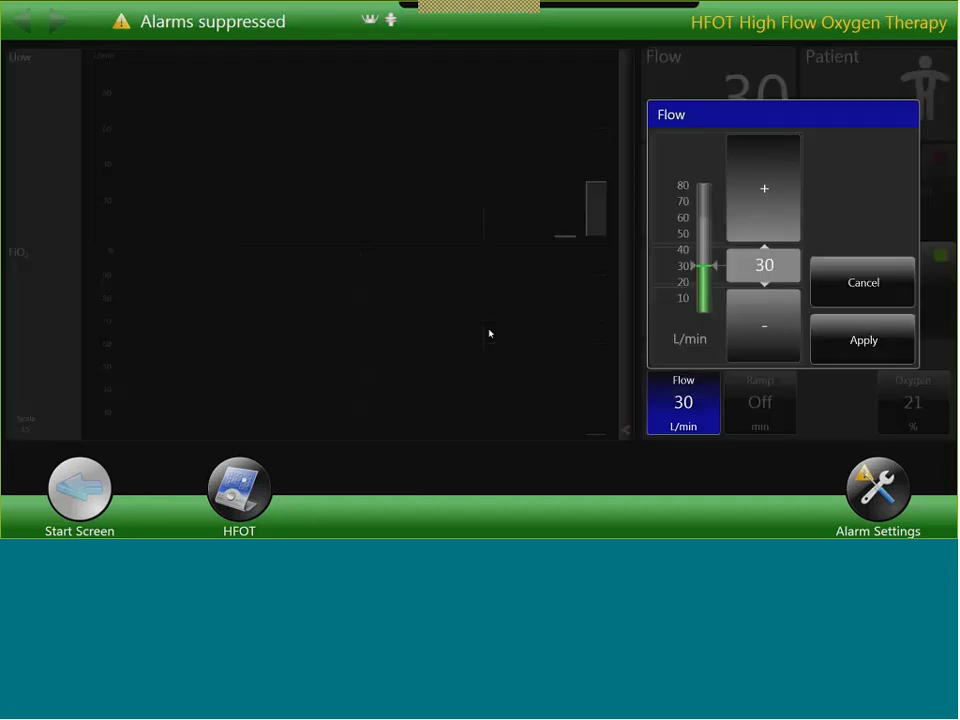
pyautogui.write('2')
pyautogui.scroll(20, 489, 333)
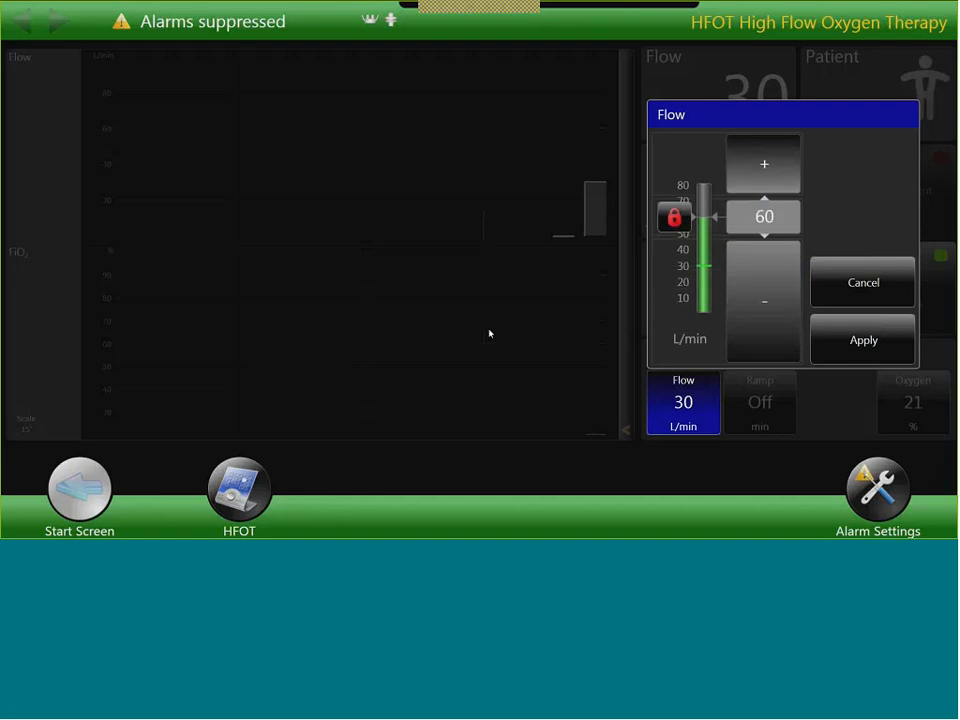
pyautogui.scroll(17, 489, 333)
pyautogui.scroll(-10, 489, 333)
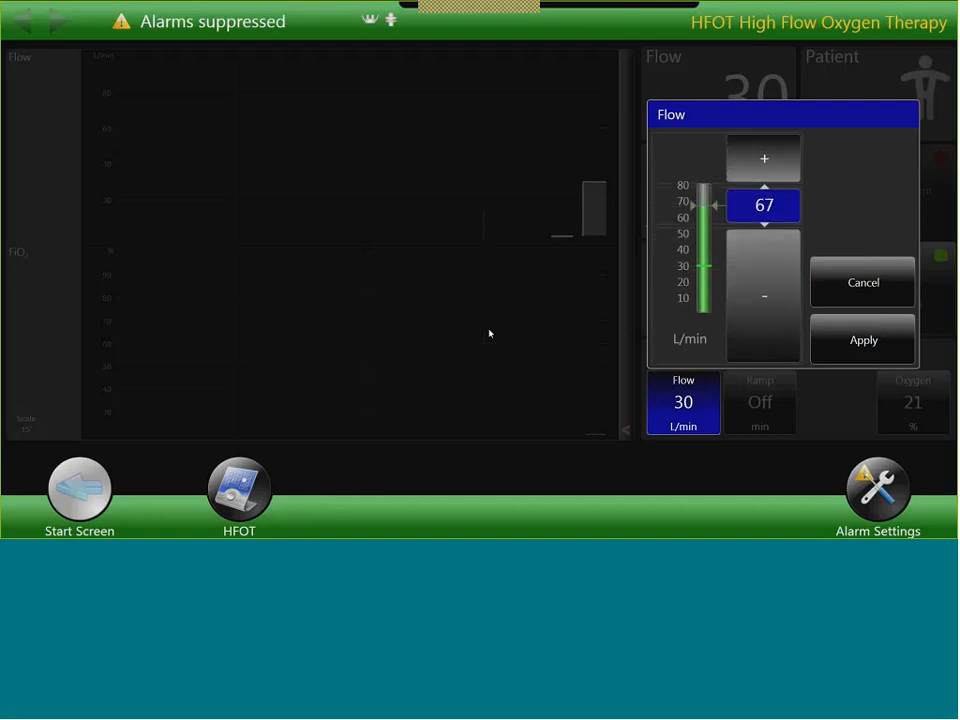
pyautogui.scroll(-20, 489, 333)
pyautogui.scroll(8, 489, 333)
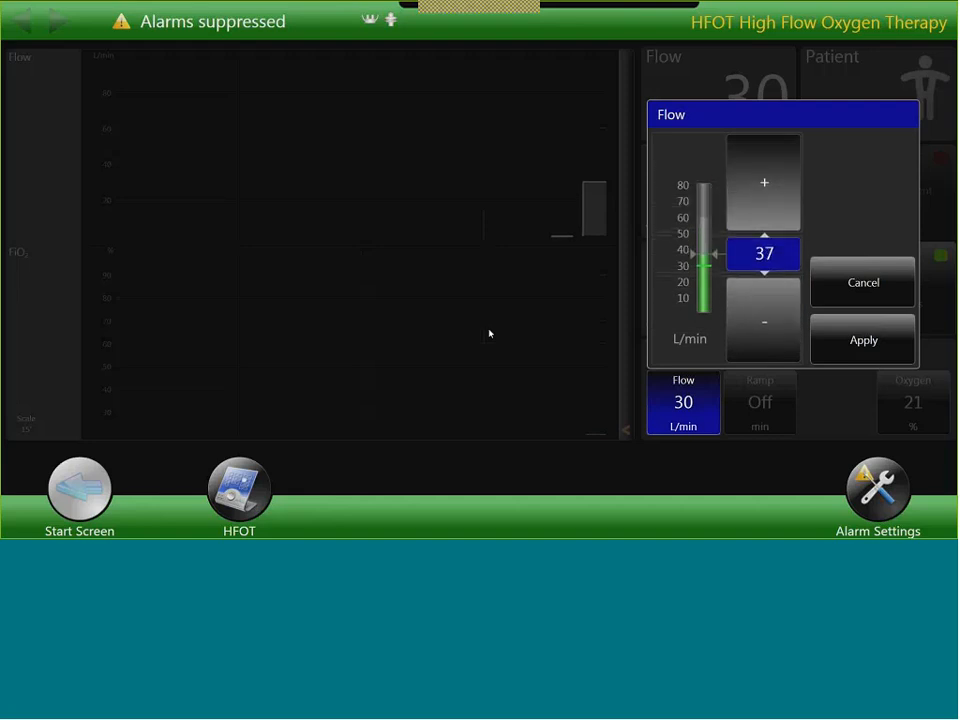
pyautogui.press('Return')
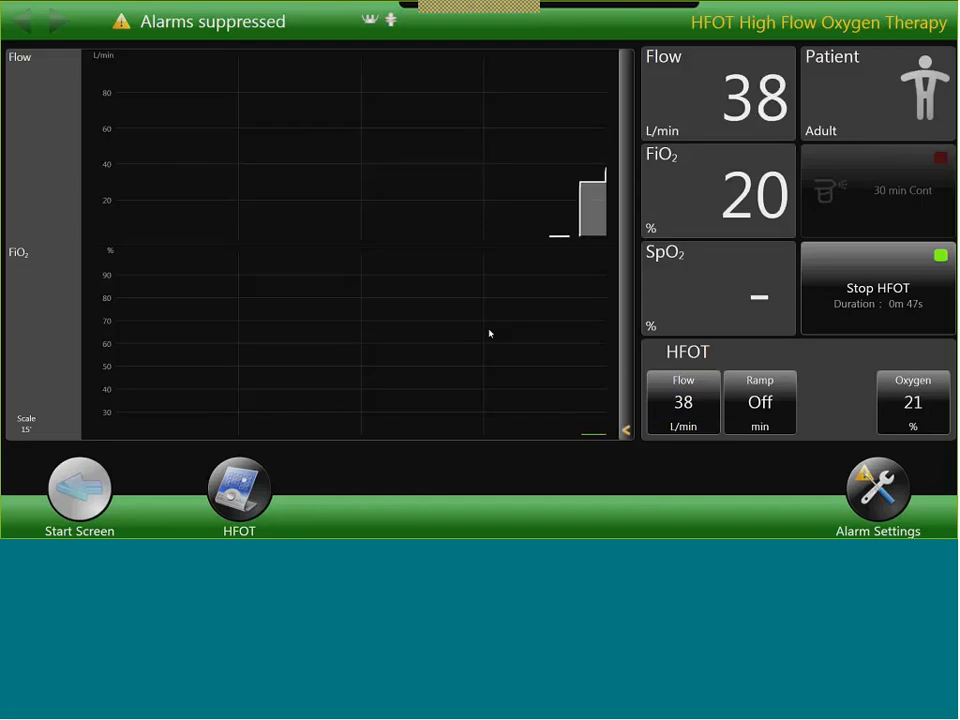
# Stop the running HFOT and set the therapy flow to 40 L/min.
pyautogui.press('Return')
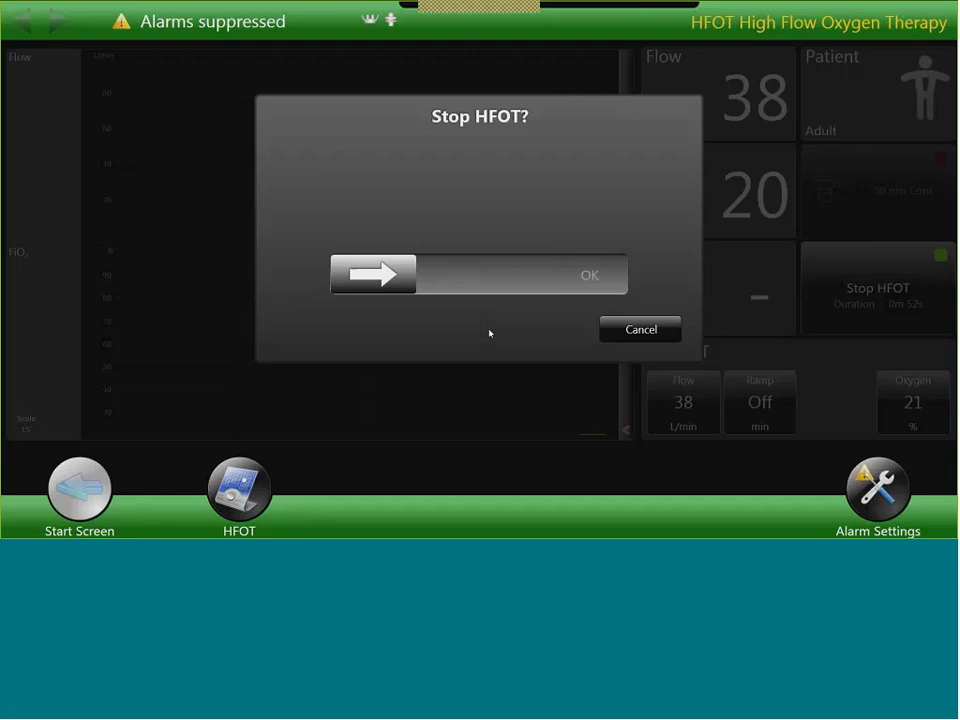
pyautogui.press('Return')
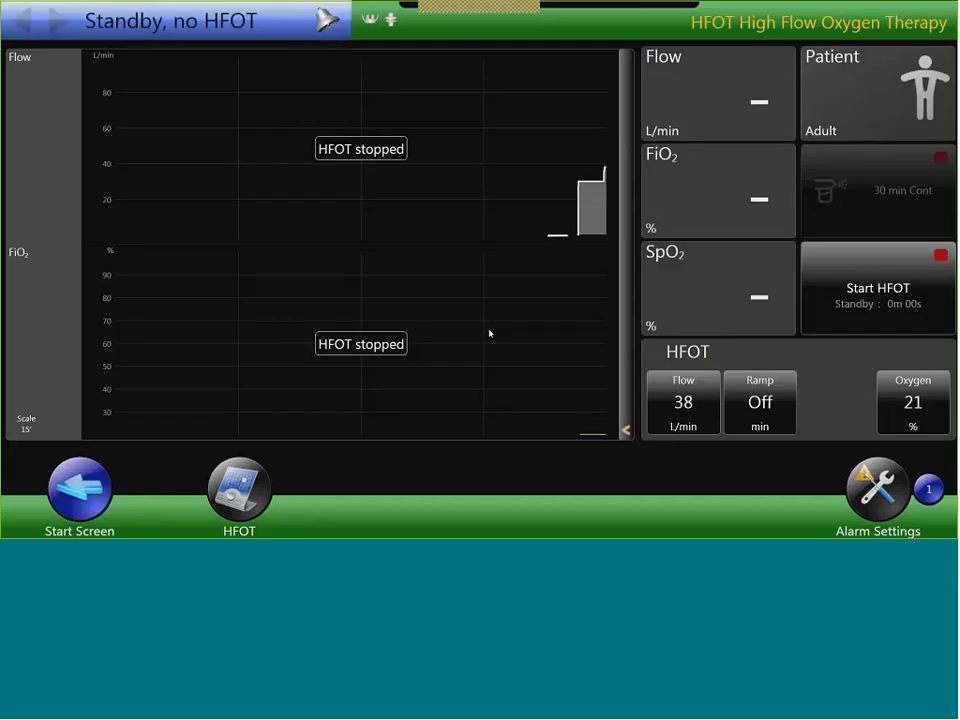
pyautogui.press('Return')
pyautogui.press('Up')
pyautogui.press('Up')
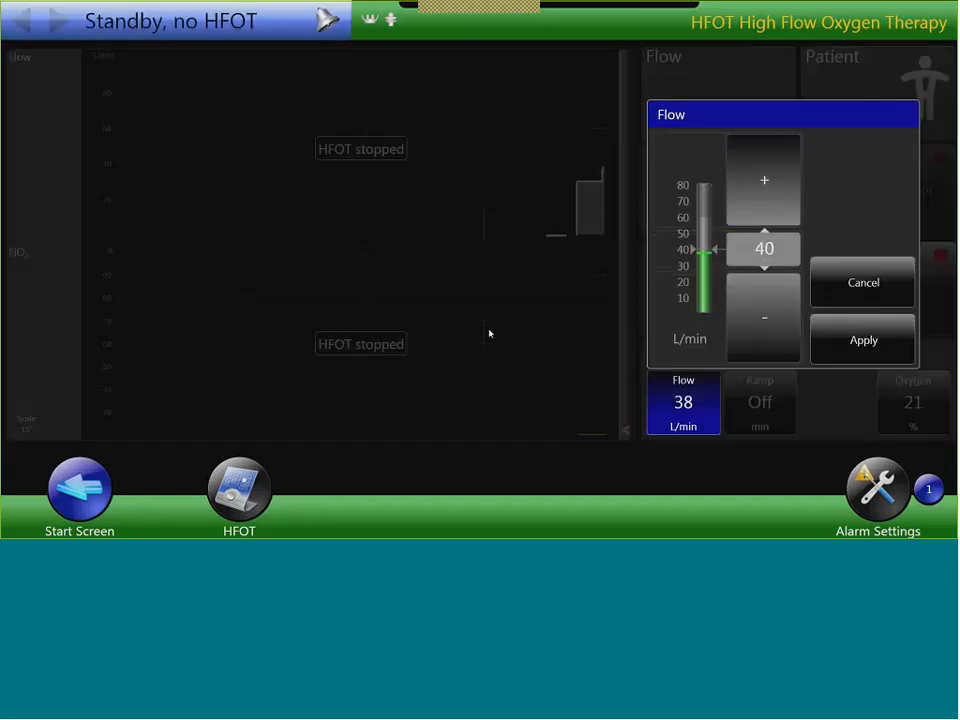
pyautogui.press('Return')
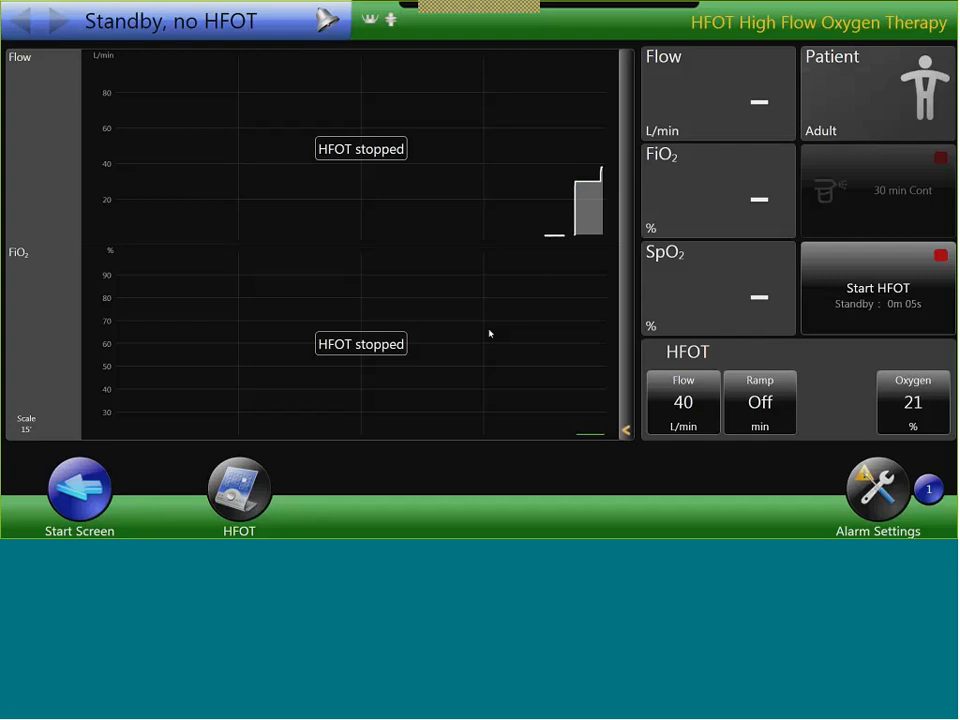
# Turn on the HFOT ramp and raise its duration to about 9 min.
pyautogui.press('Return')
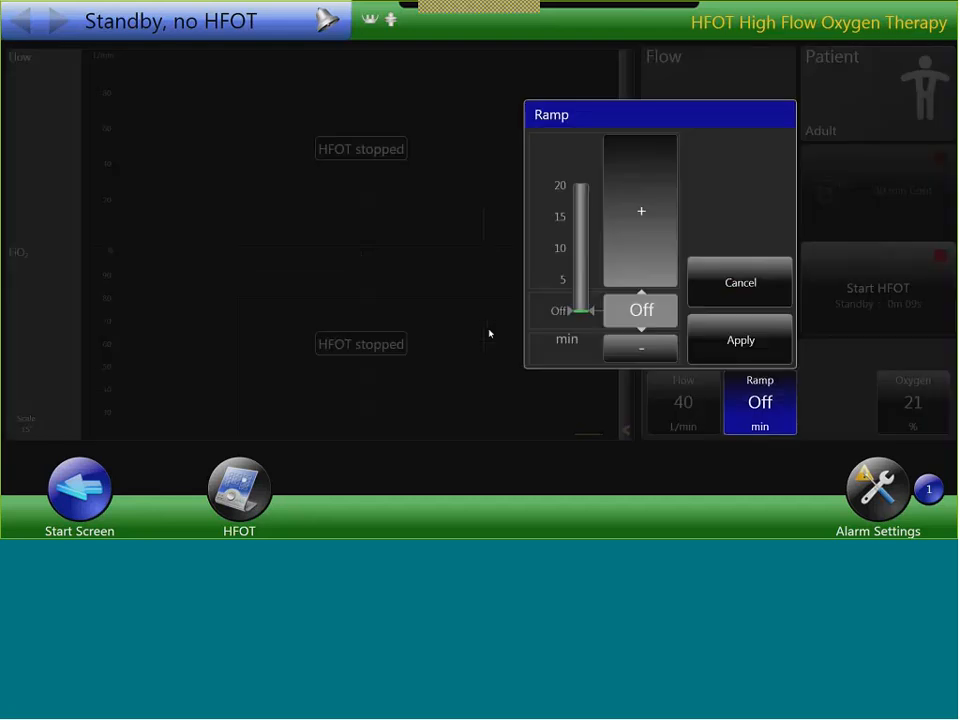
pyautogui.press('Up')
pyautogui.press('Up')
pyautogui.press('Up')
pyautogui.press('Up')
pyautogui.press('Up')
pyautogui.press('Up')
pyautogui.press('Up')
pyautogui.press('Up')
pyautogui.press('Up')
pyautogui.press('Up')
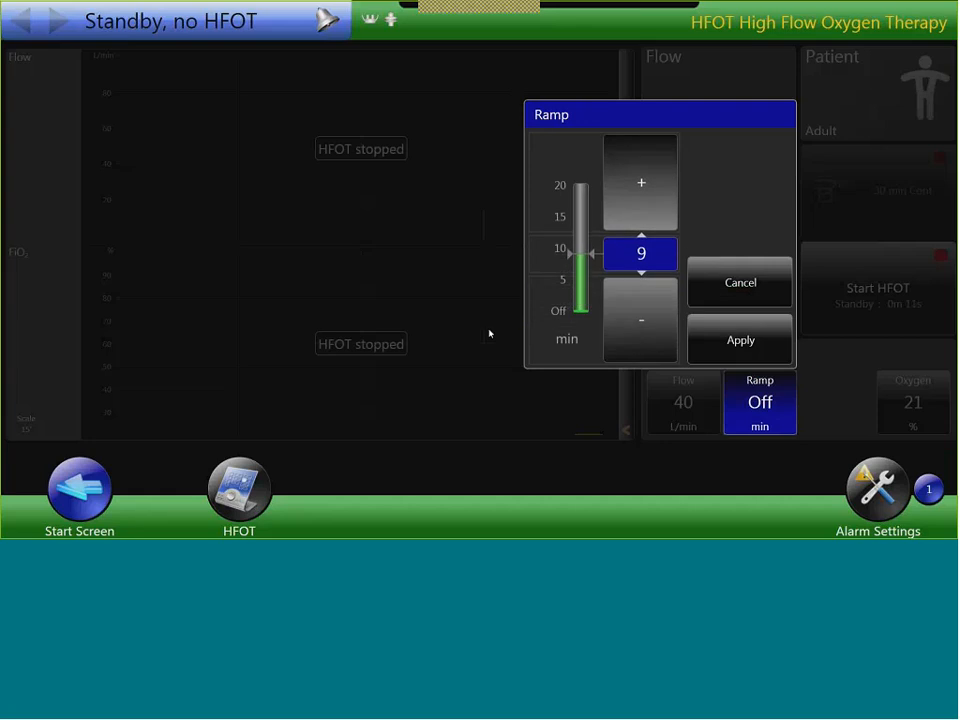
pyautogui.press('Return')
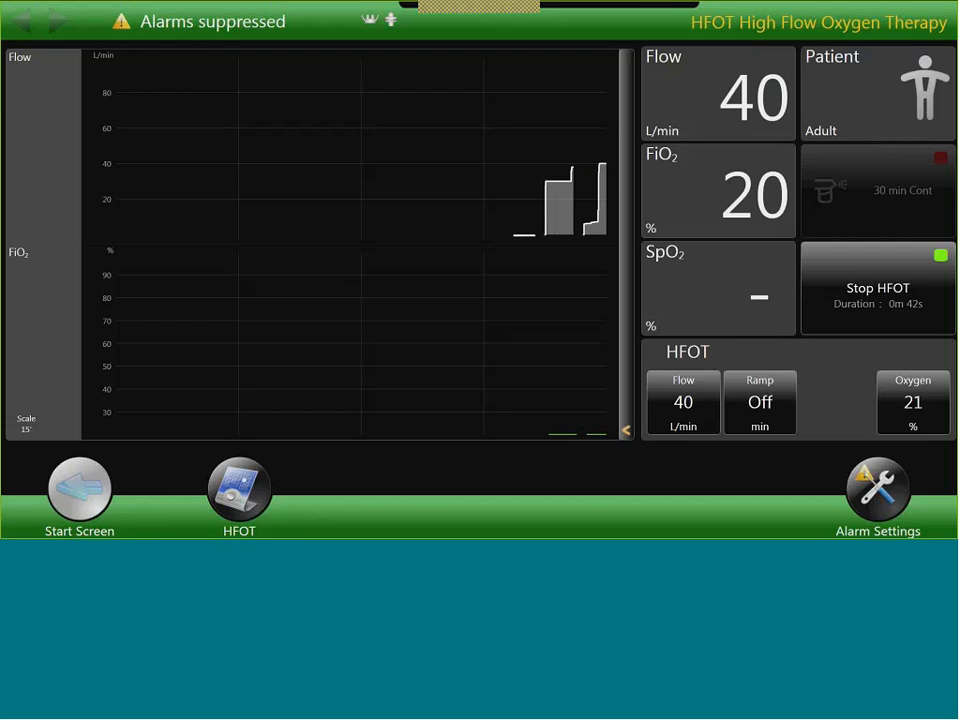
# Try Clinical as the default user level in the Configuration Assist user interface settings, and cancel the selection.
pyautogui.moveTo(682, 332); pyautogui.dragTo(490, 333)
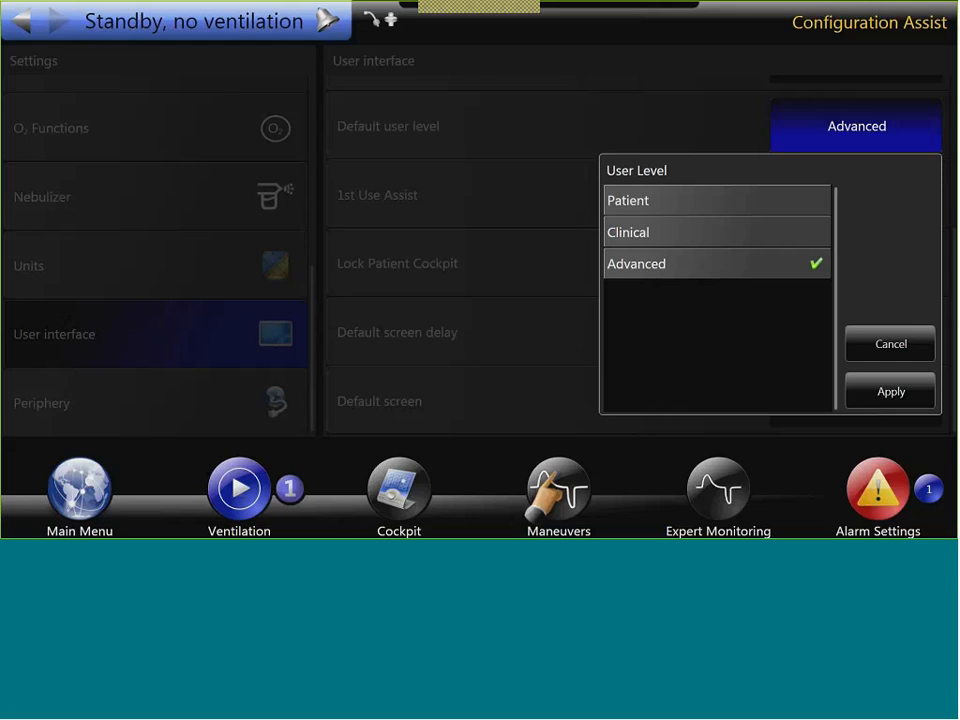
pyautogui.click(716, 232)
pyautogui.click(890, 344)
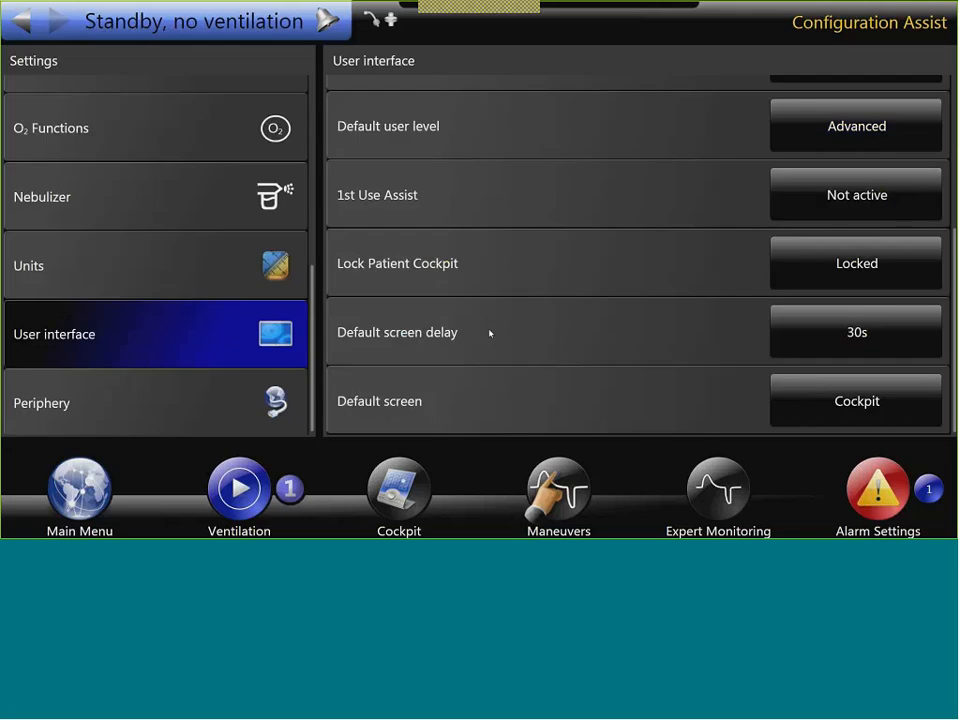
# Switch the current user level to Patient and open the Patient Cockpit.
pyautogui.click(79, 490)
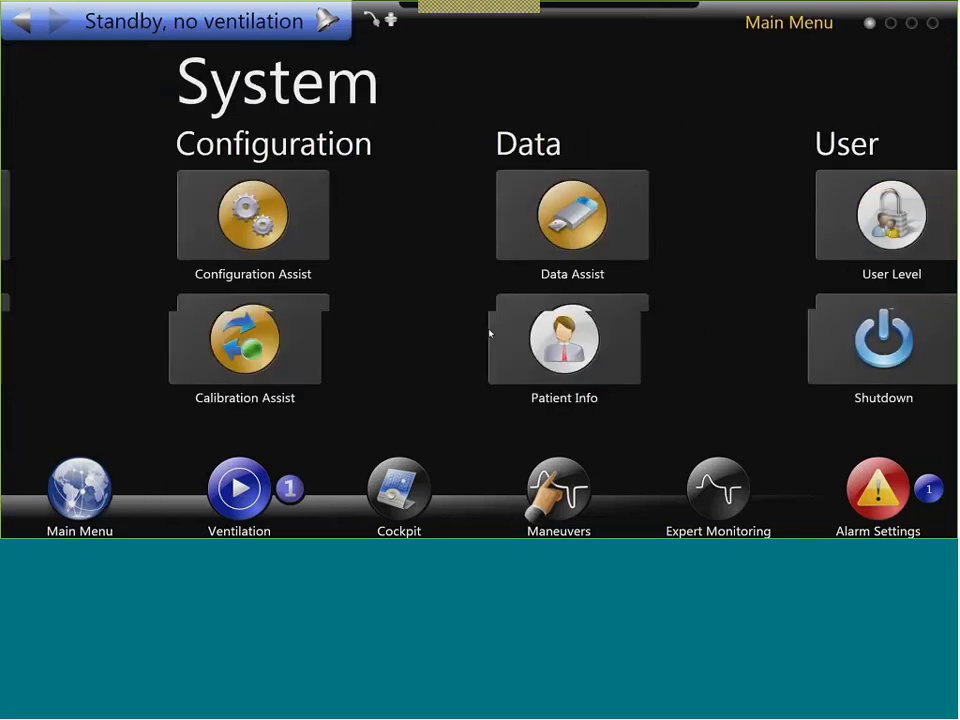
pyautogui.click(718, 216)
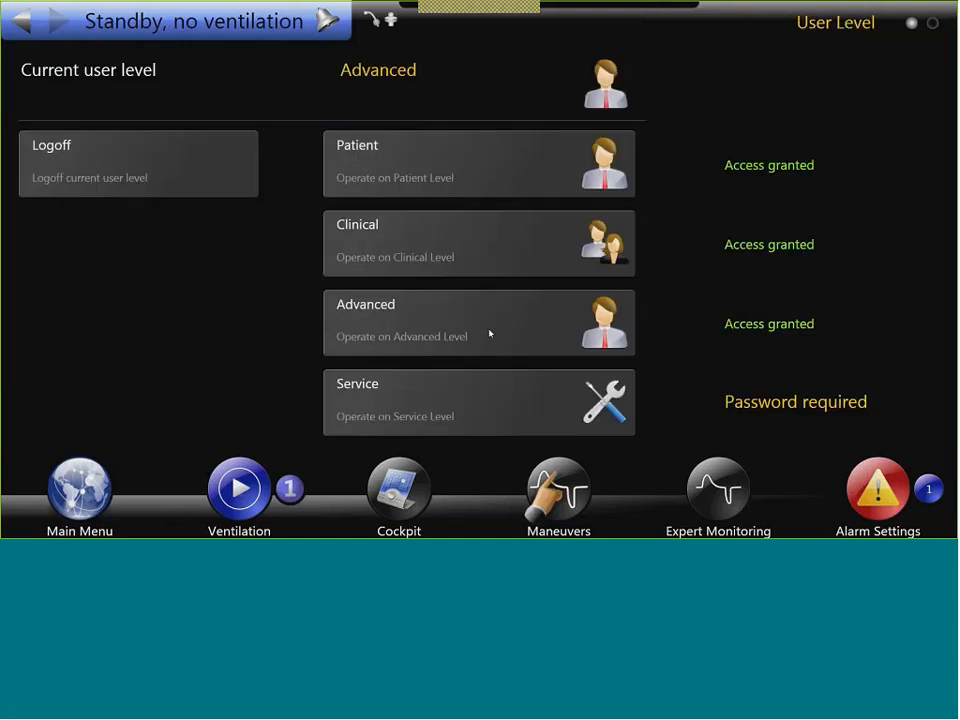
pyautogui.click(479, 164)
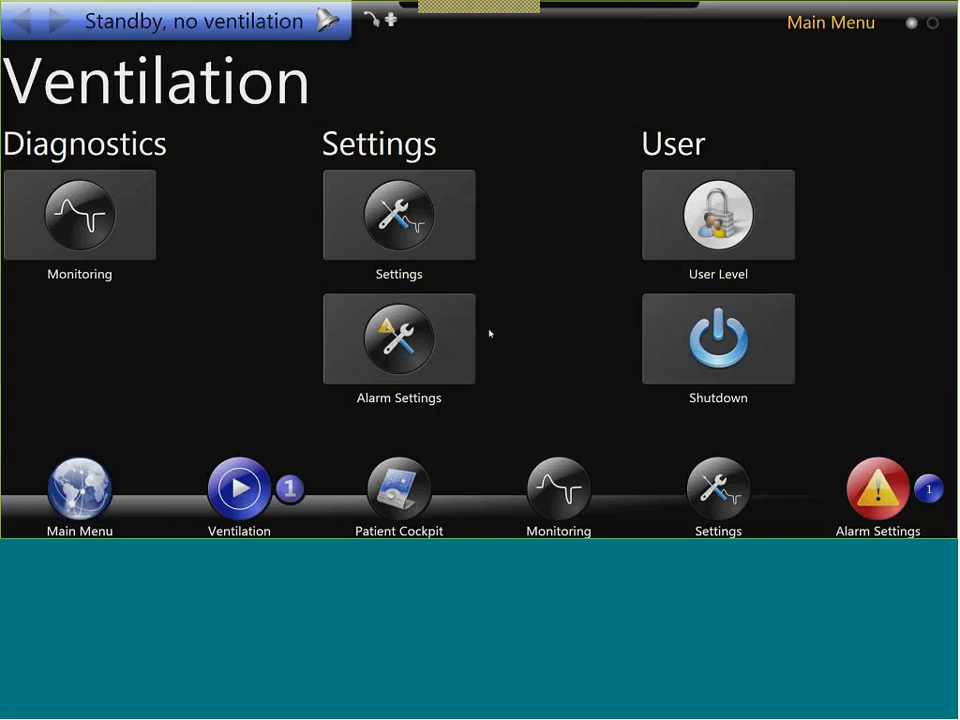
pyautogui.click(399, 489)
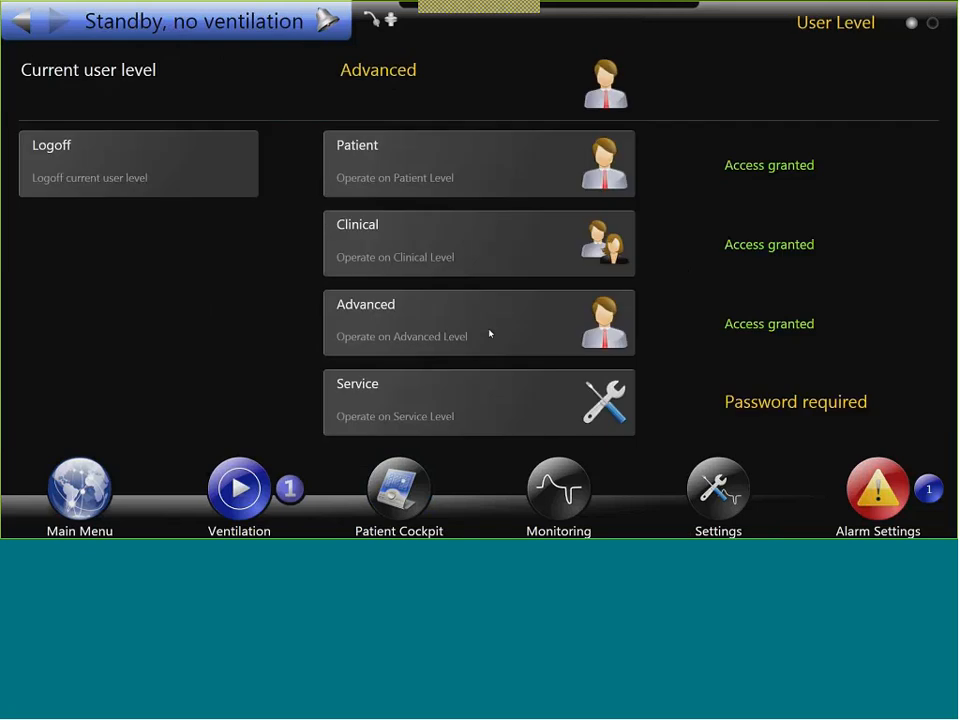
# Return to the Advanced user level and cancel starting High Flow Oxygen Therapy.
pyautogui.click(490, 334)
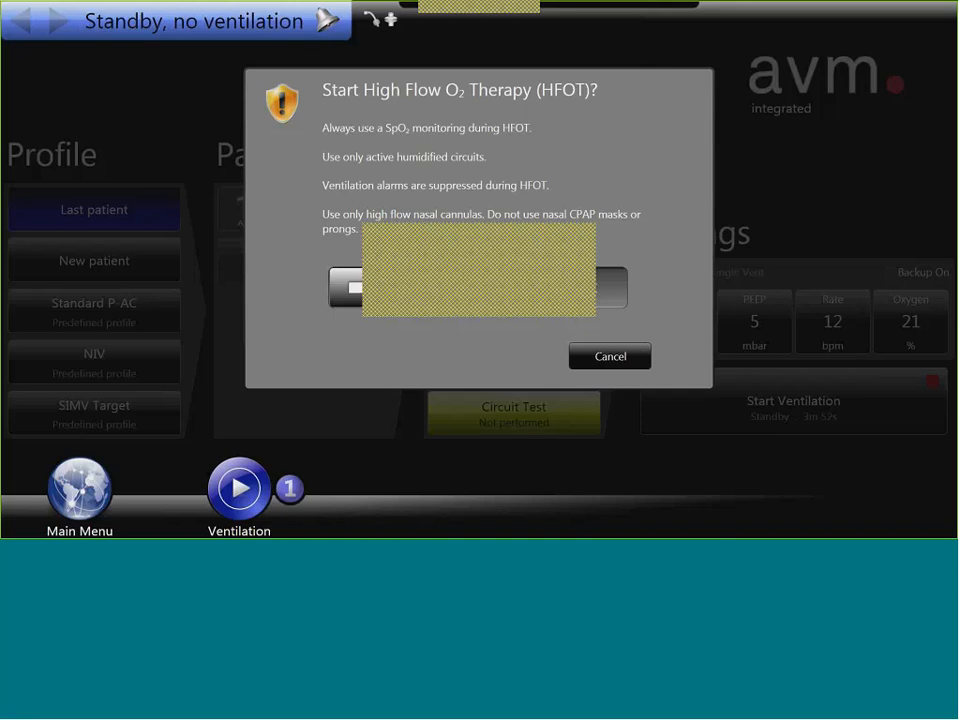
pyautogui.click(610, 356)
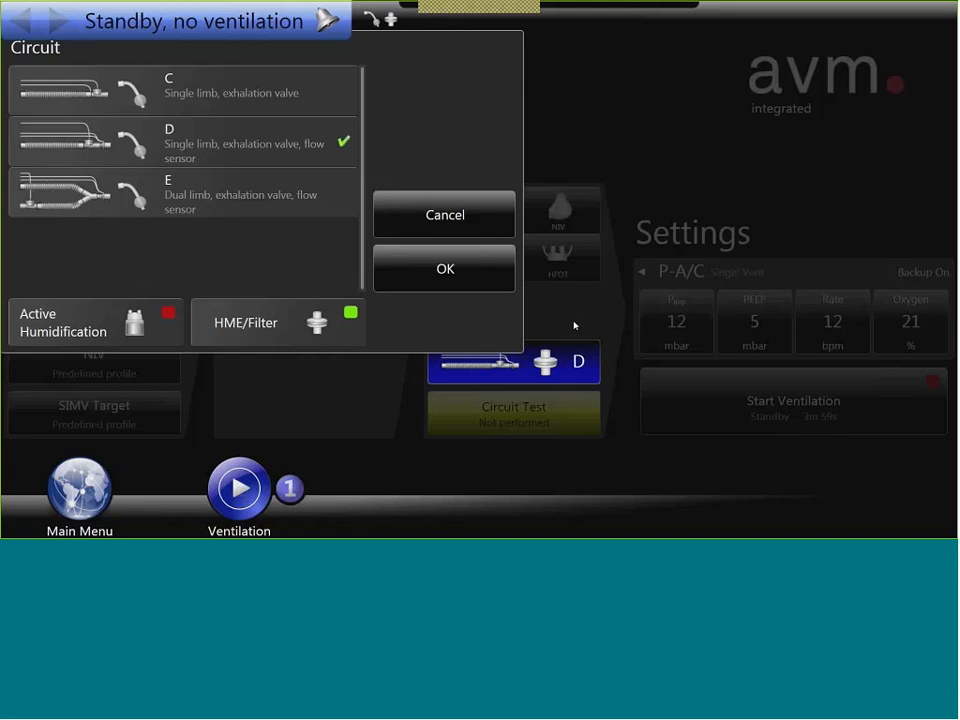
# Close the circuit selection and return from the HFOT screen to the start screen.
pyautogui.click(575, 325)
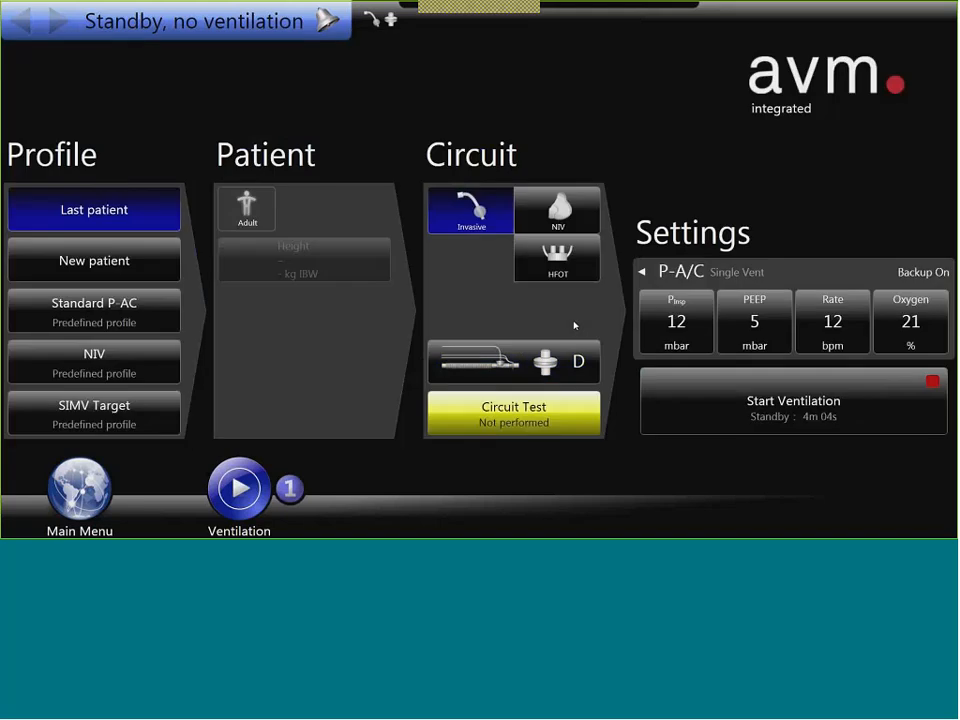
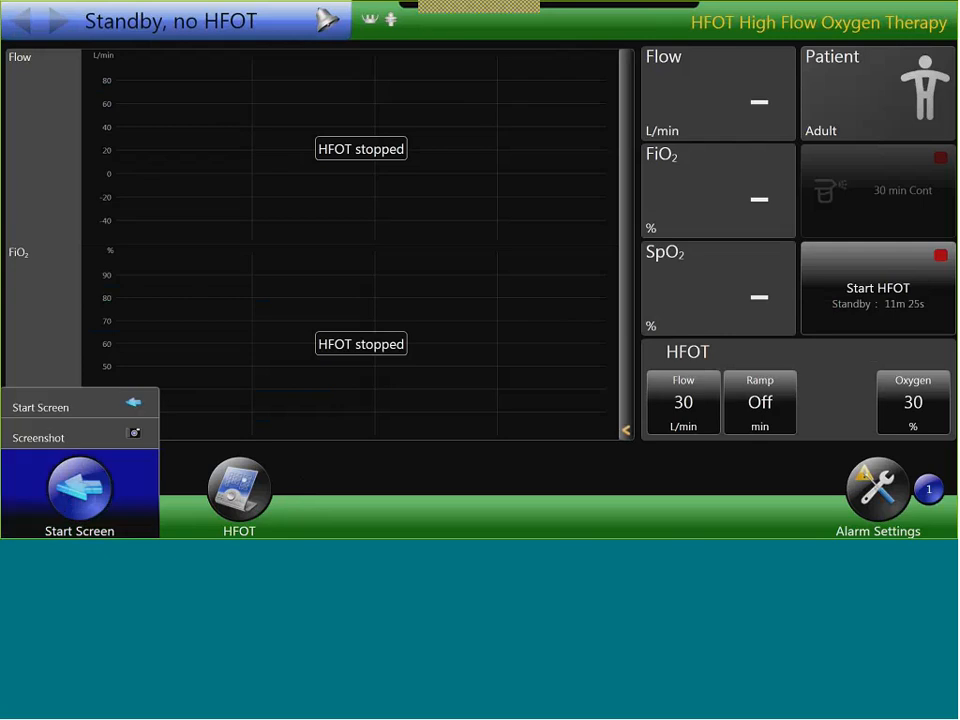
pyautogui.click(574, 326)
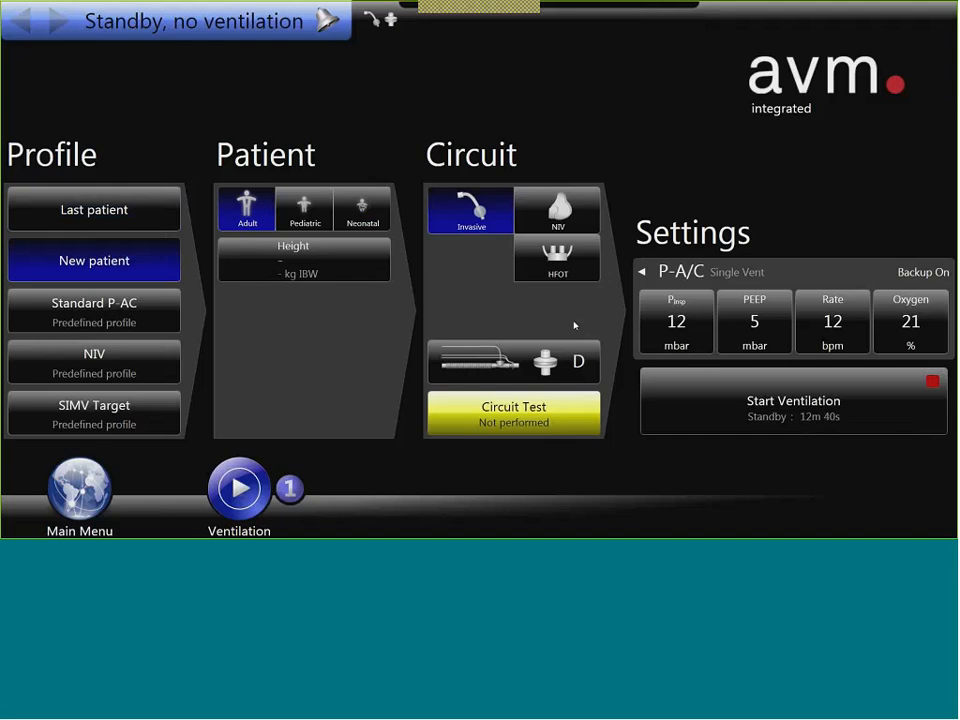
# View the saved profiles available for the Standard P-AC shortcut and close the list without applying one.
pyautogui.click(118, 312)
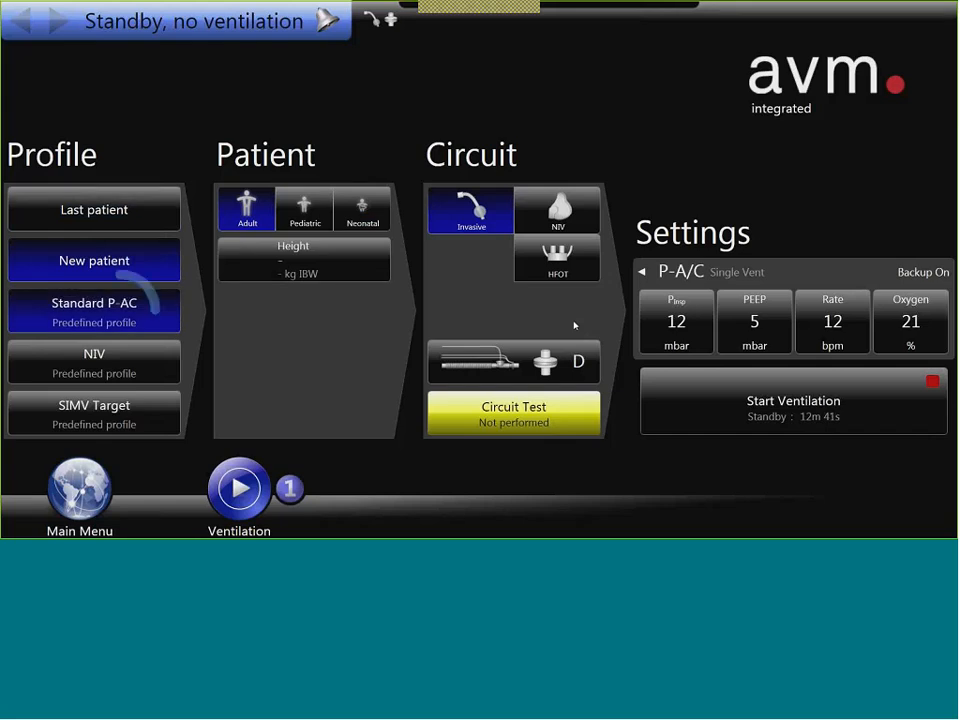
pyautogui.click(95, 247)
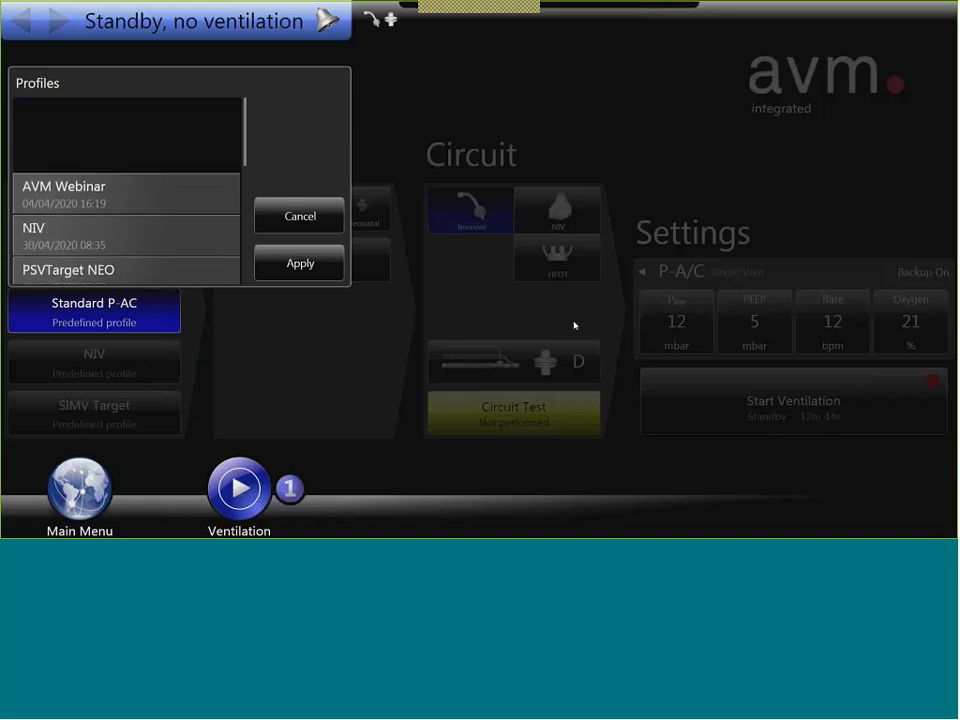
pyautogui.click(575, 325)
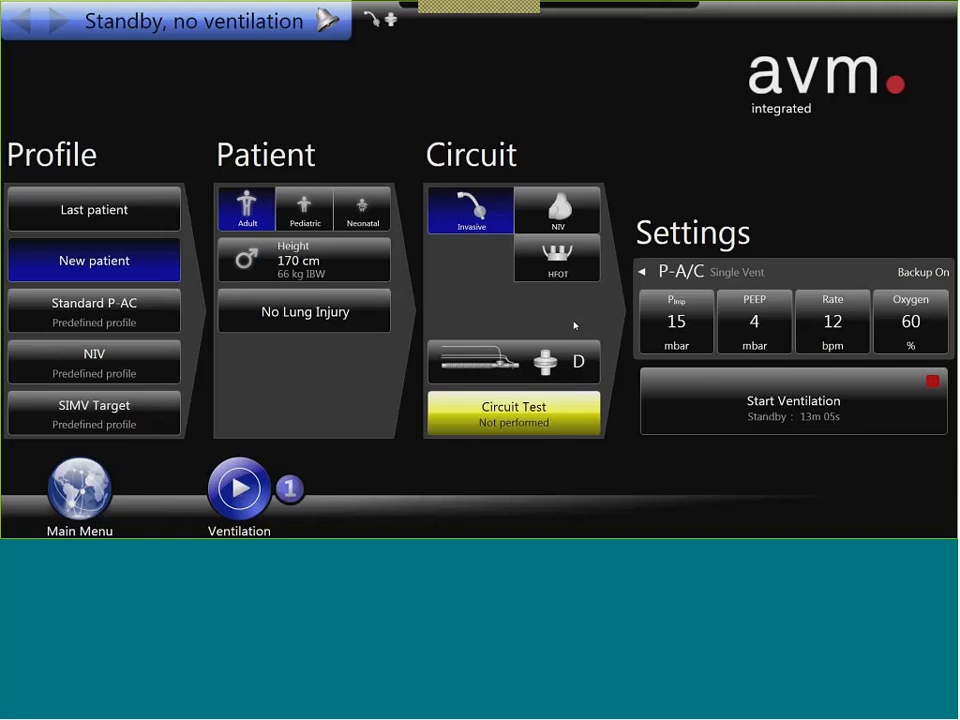
# Select dual limb circuit E with exhalation valve and flow sensor, and choose the beLevel ventilation mode.
pyautogui.click(572, 350)
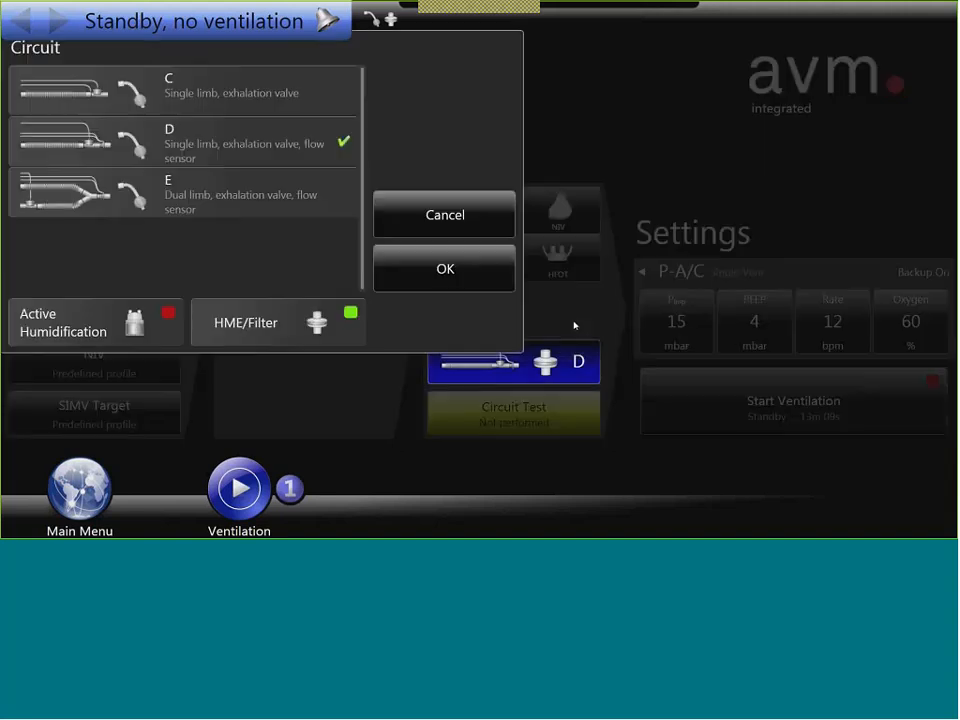
pyautogui.press('Return')
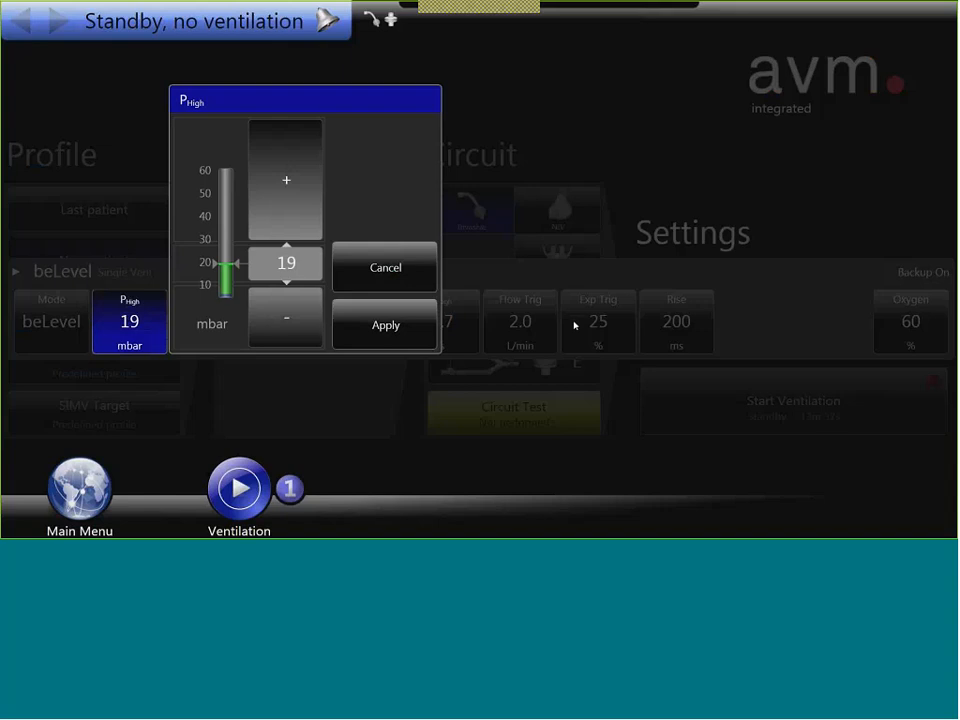
# Set PHigh to 20 mbar and PEEP to 5 mbar in the beLevel settings.
pyautogui.press('Up')
pyautogui.press('Return')
pyautogui.press('Right')
pyautogui.press('Return')
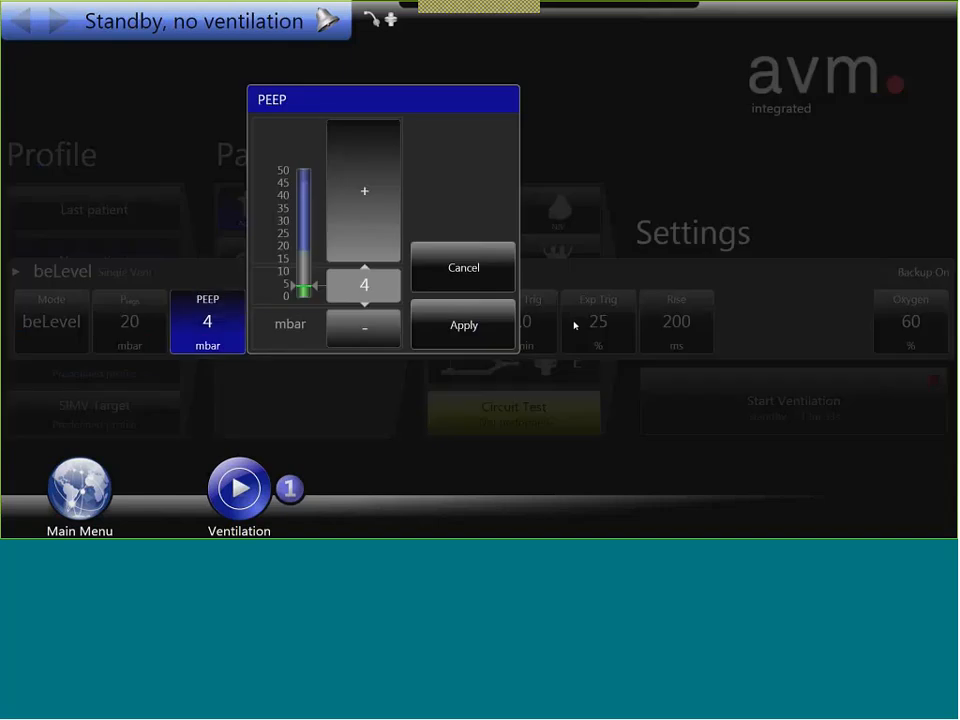
pyautogui.press('Up')
pyautogui.press('Return')
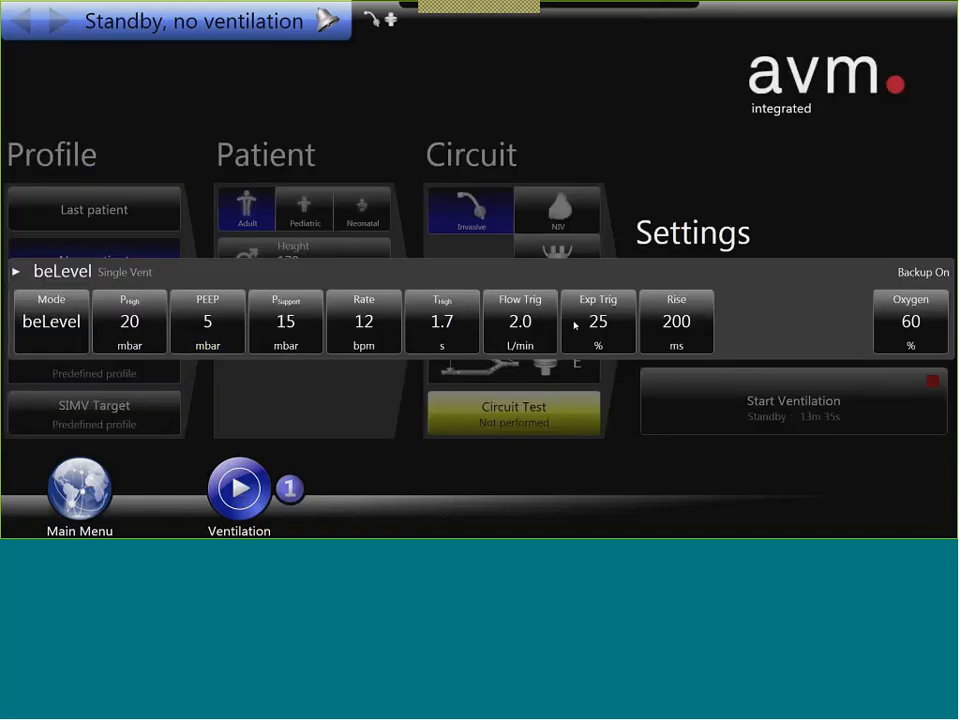
# Set the beLevel pressure support (PSupport) to 12 mbar.
pyautogui.press('Right')
pyautogui.press('Return')
pyautogui.press('Down')
pyautogui.press('Down')
pyautogui.press('Down')
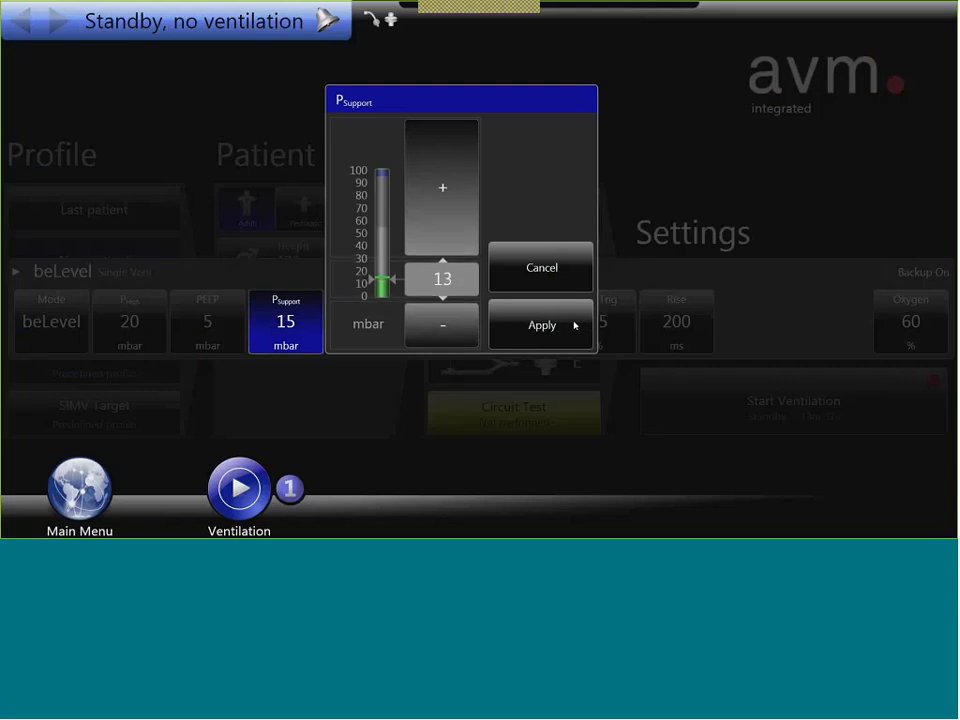
pyautogui.press('Return')
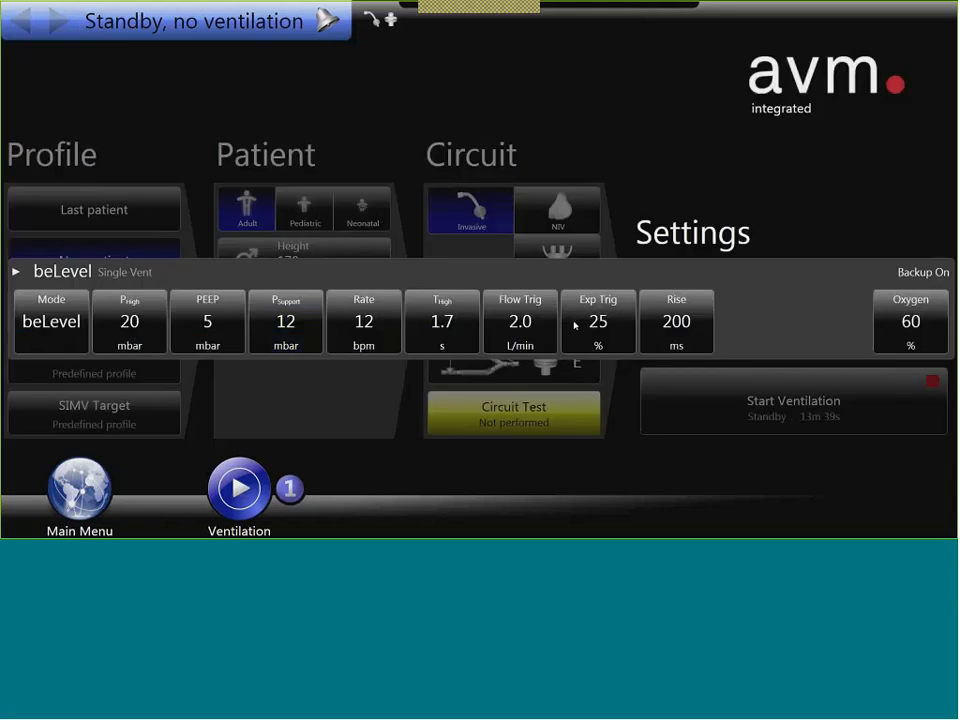
# Set the beLevel respiratory rate to 16 bpm.
pyautogui.press('Right')
pyautogui.press('Return')
pyautogui.press('Up')
pyautogui.press('Up')
pyautogui.press('Up')
pyautogui.press('Up')
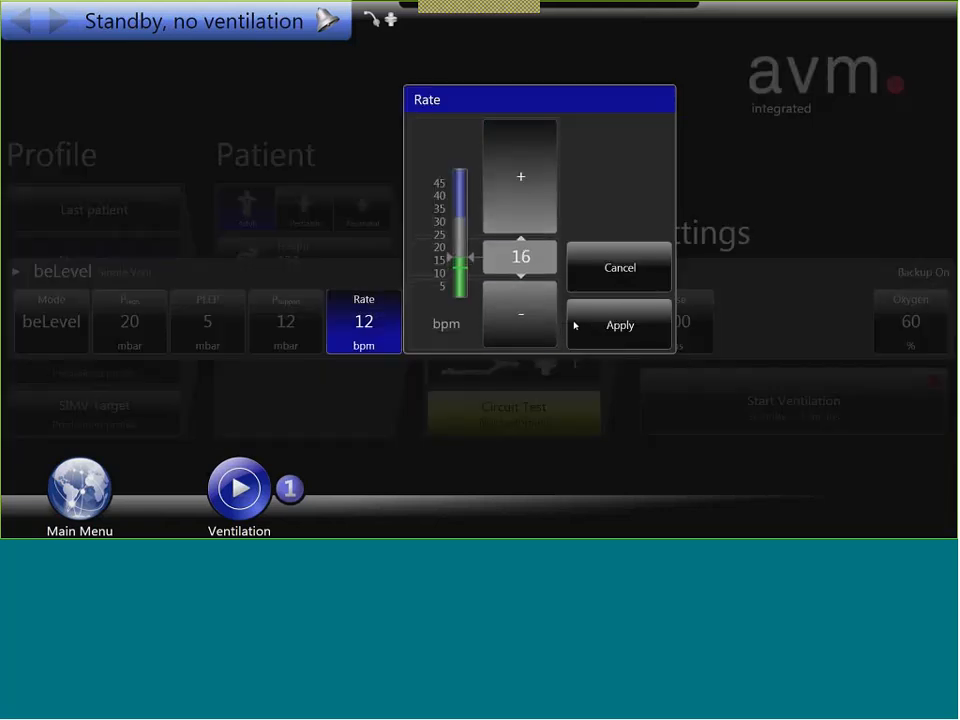
pyautogui.press('Return')
# Set THigh to 1.2 s and the expiratory trigger to Auto in the beLevel settings.
pyautogui.press('Right')
pyautogui.press('Return')
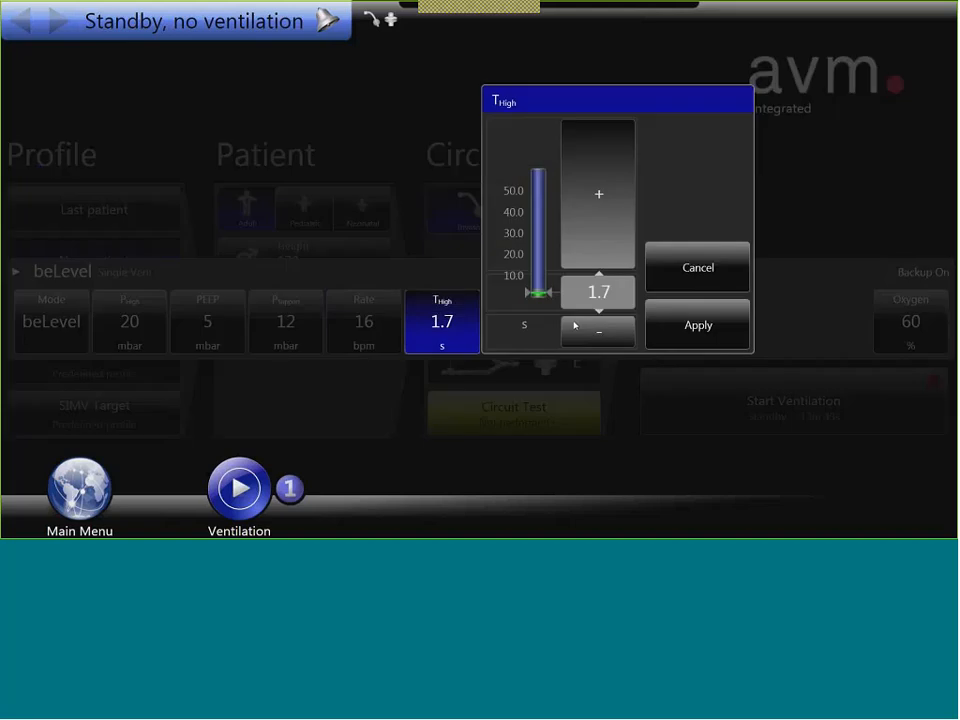
pyautogui.press('Down')
pyautogui.press('Down')
pyautogui.press('Down')
pyautogui.press('Down')
pyautogui.press('Down')
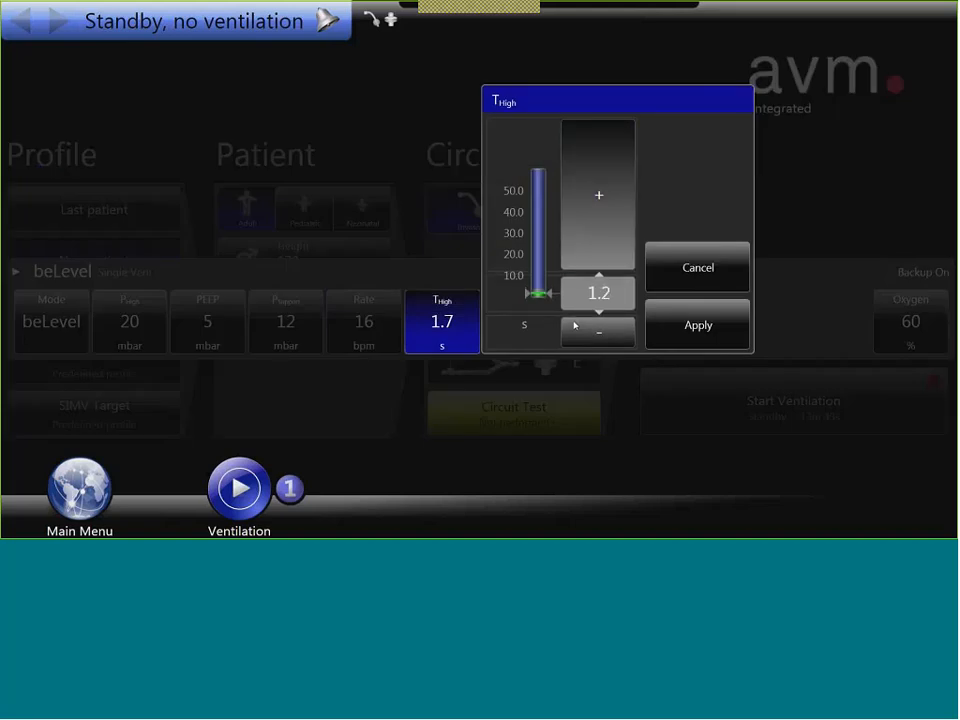
pyautogui.press('Return')
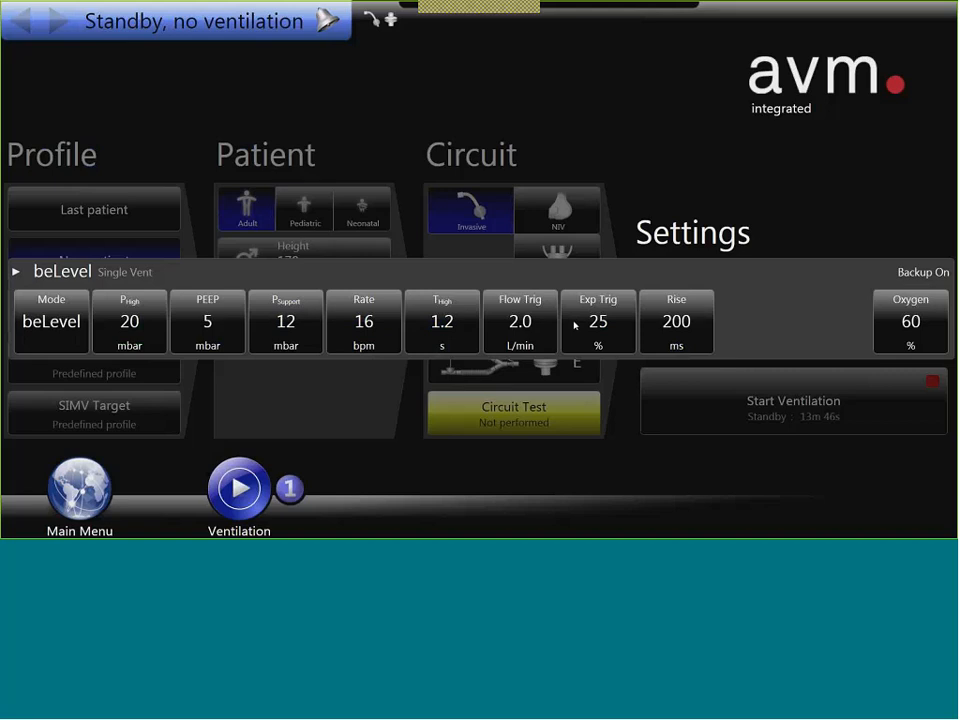
pyautogui.click(575, 325)
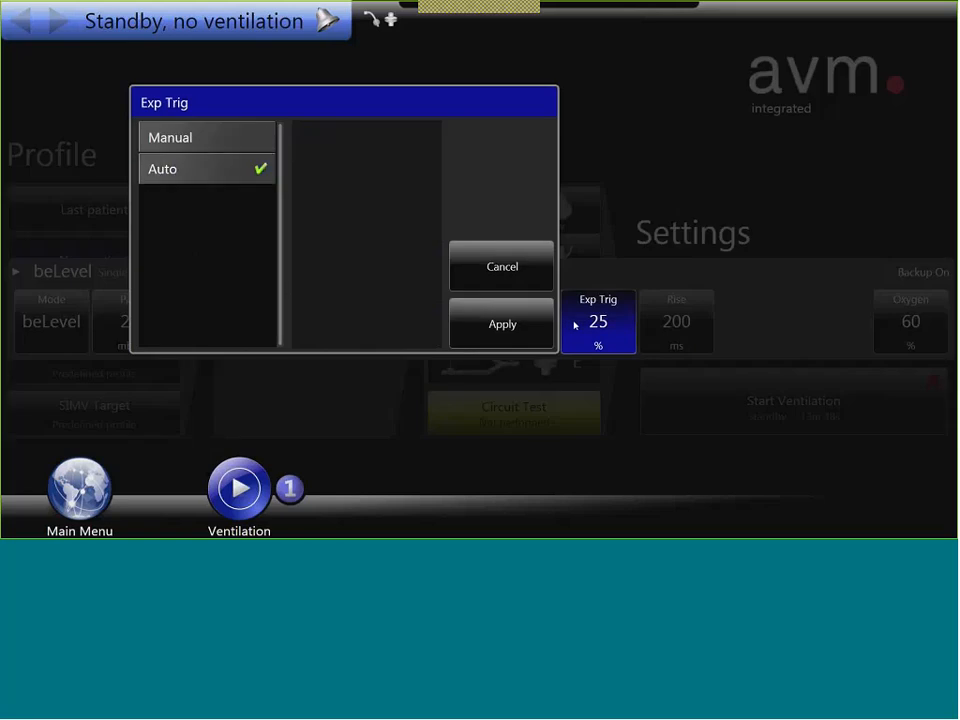
pyautogui.press('Return')
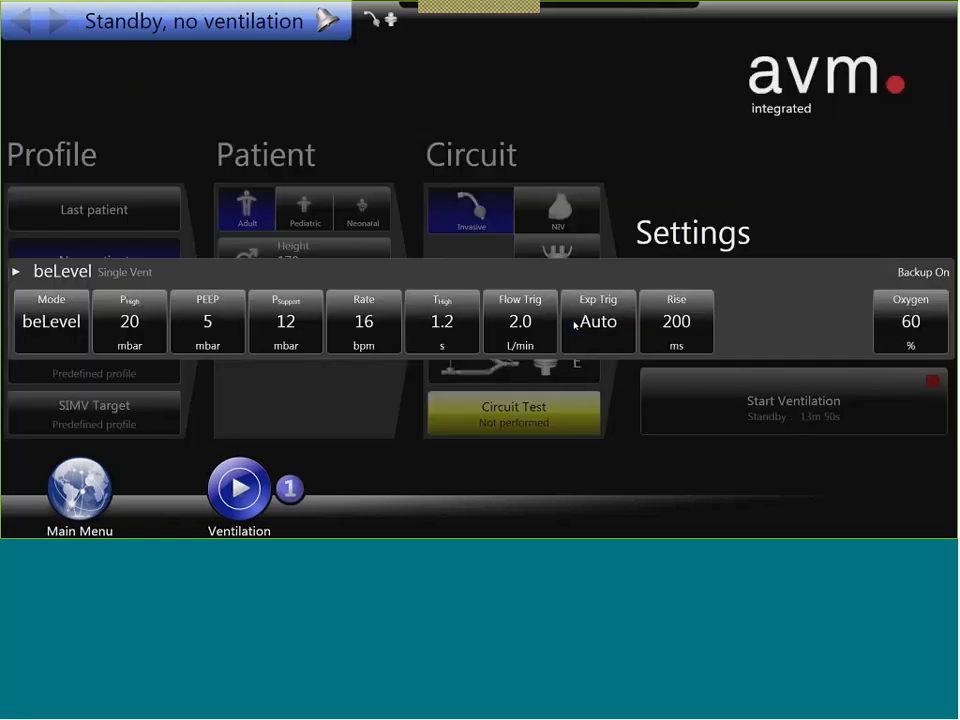
# Set the oxygen concentration to 21 % in the ventilation settings.
pyautogui.press('Return')
pyautogui.press('Down')
pyautogui.press('Down')
pyautogui.press('Down')
pyautogui.press('Down')
pyautogui.press('Down')
pyautogui.press('Down')
pyautogui.press('Down')
pyautogui.press('Down')
pyautogui.press('Down')
pyautogui.press('Down')
pyautogui.press('Down')
pyautogui.press('Down')
pyautogui.press('Down')
pyautogui.press('Down')
pyautogui.press('Down')
pyautogui.press('Down')
pyautogui.press('Down')
pyautogui.press('Down')
pyautogui.press('Down')
pyautogui.press('Down')
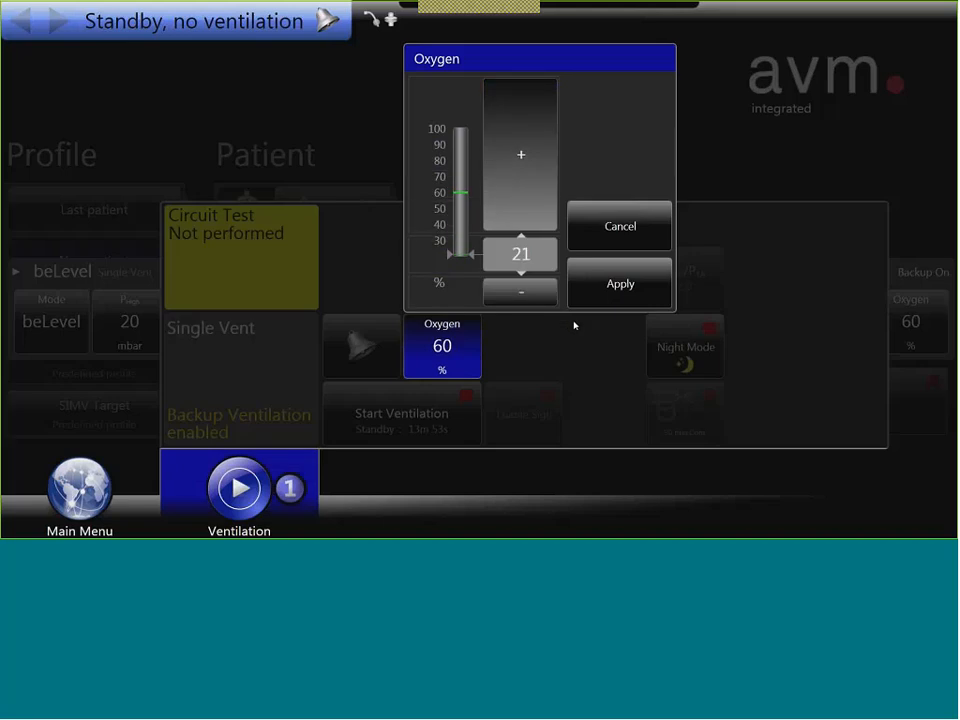
pyautogui.press('Return')
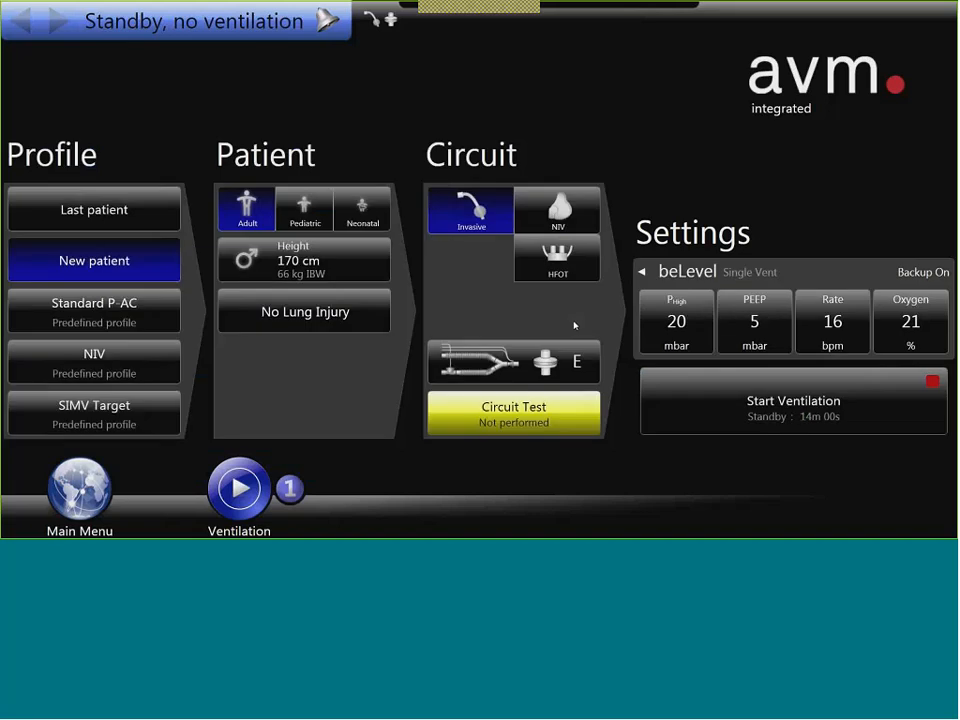
# Open the Ventilation Summary settings in the Configuration Assist.
pyautogui.press('Return')
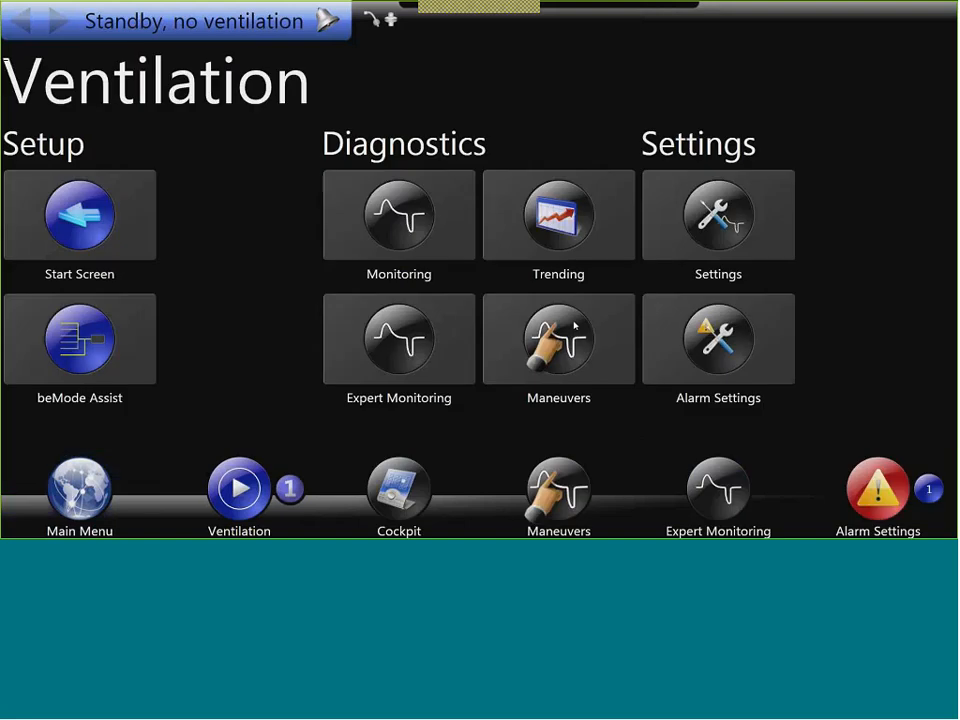
pyautogui.hscroll(3, 574, 325)
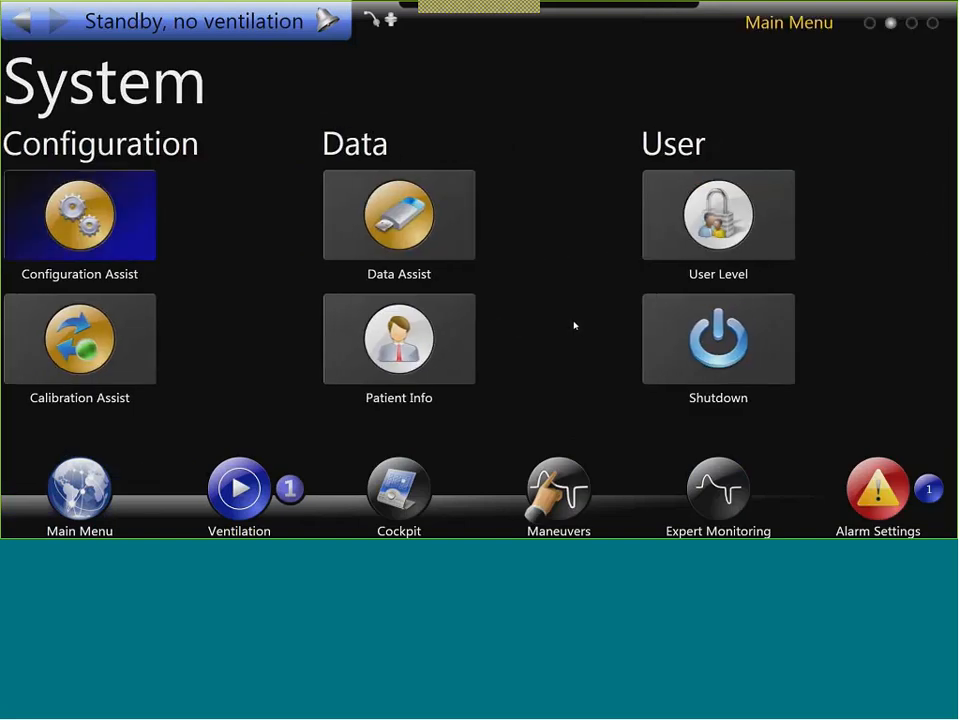
pyautogui.scroll(4, 155, 255)
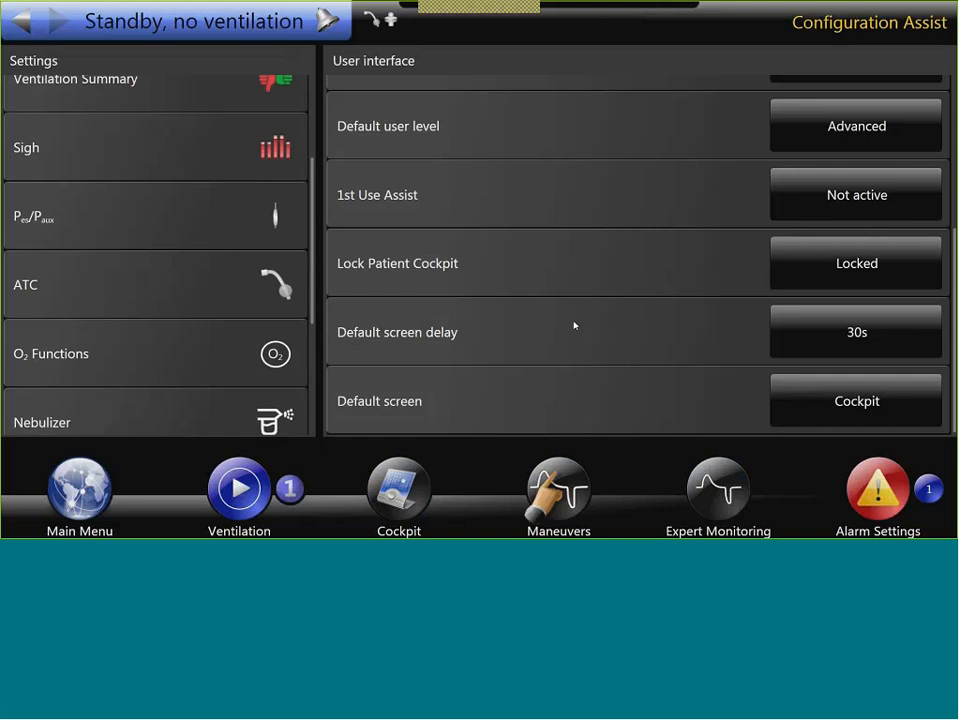
pyautogui.scroll(2, 155, 255)
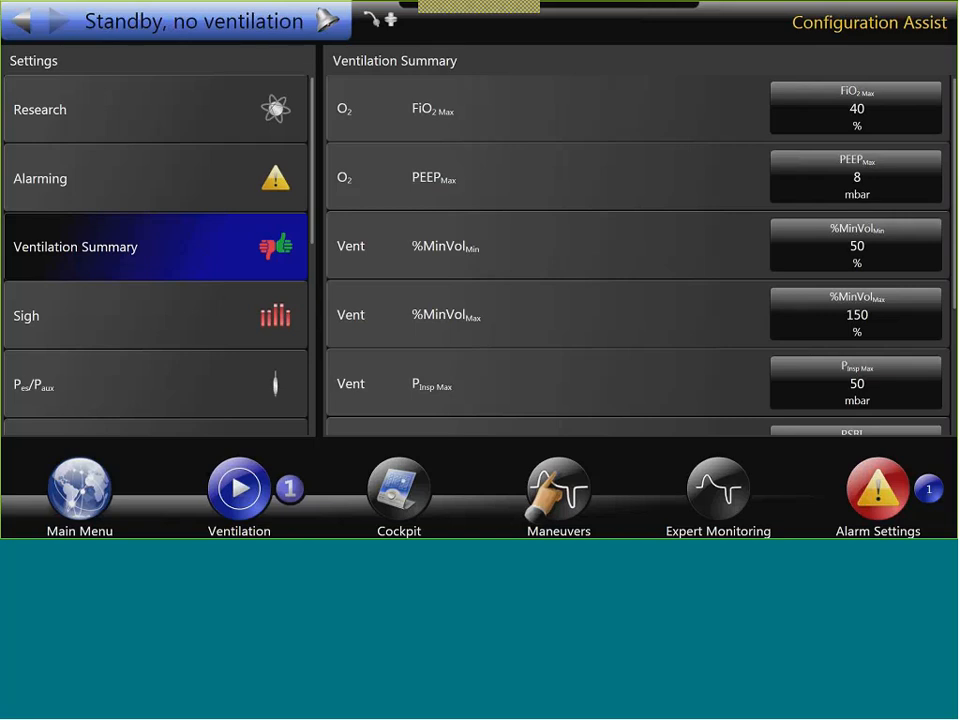
# Set the Ventilation Summary limit FiO2 Max to 30 %.
pyautogui.click(856, 108)
pyautogui.scroll(-10, 574, 325)
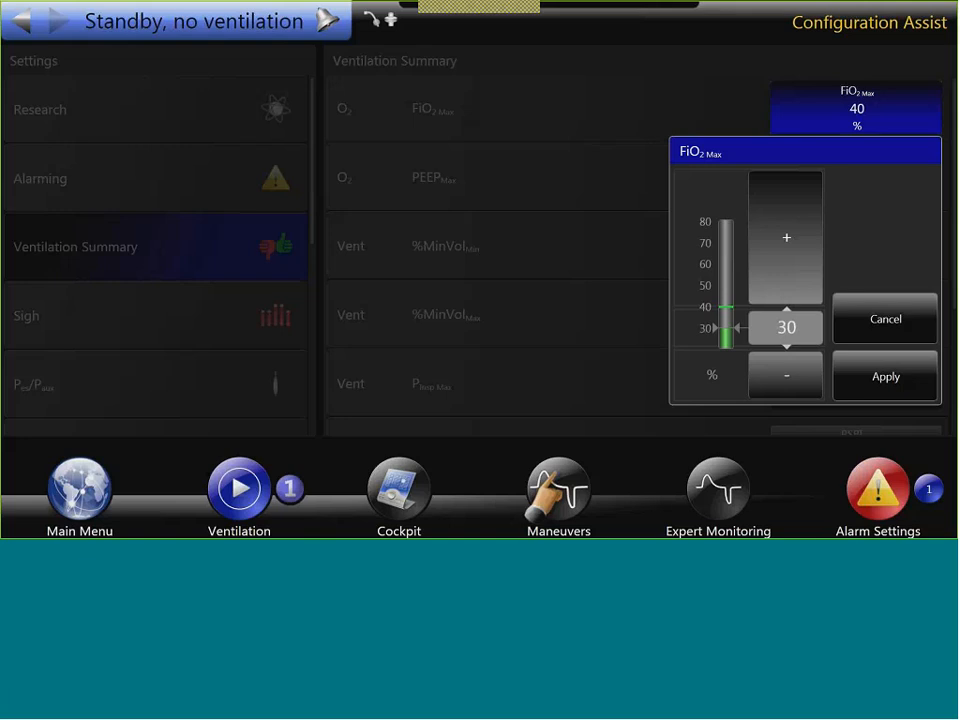
pyautogui.click(885, 377)
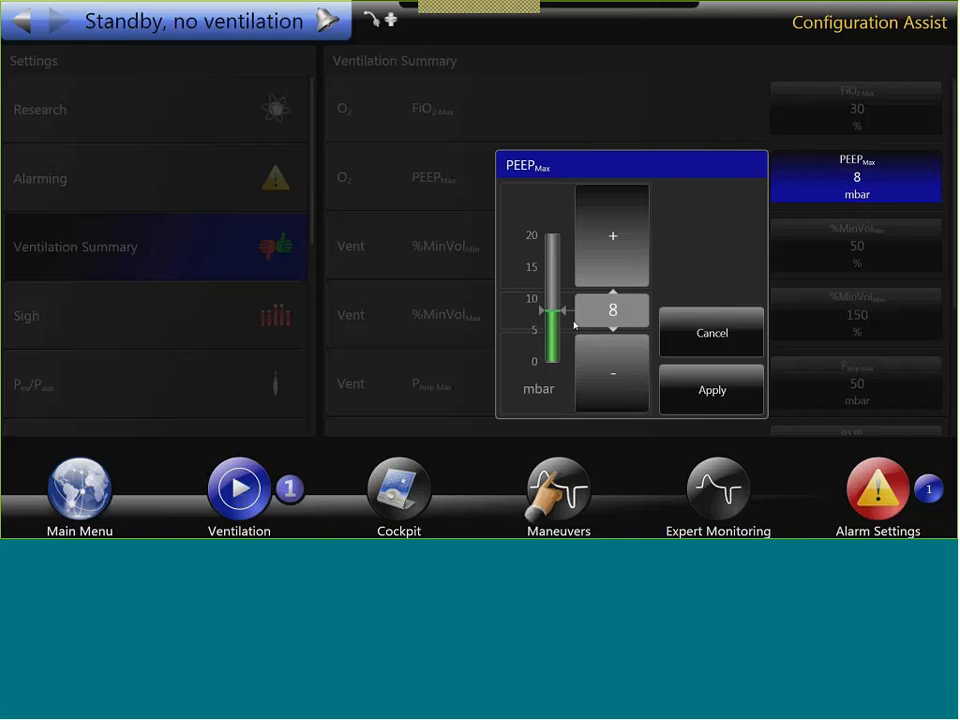
# Set the Ventilation Summary limit PEEP Max to 5 mbar.
pyautogui.scroll(-3, 574, 325)
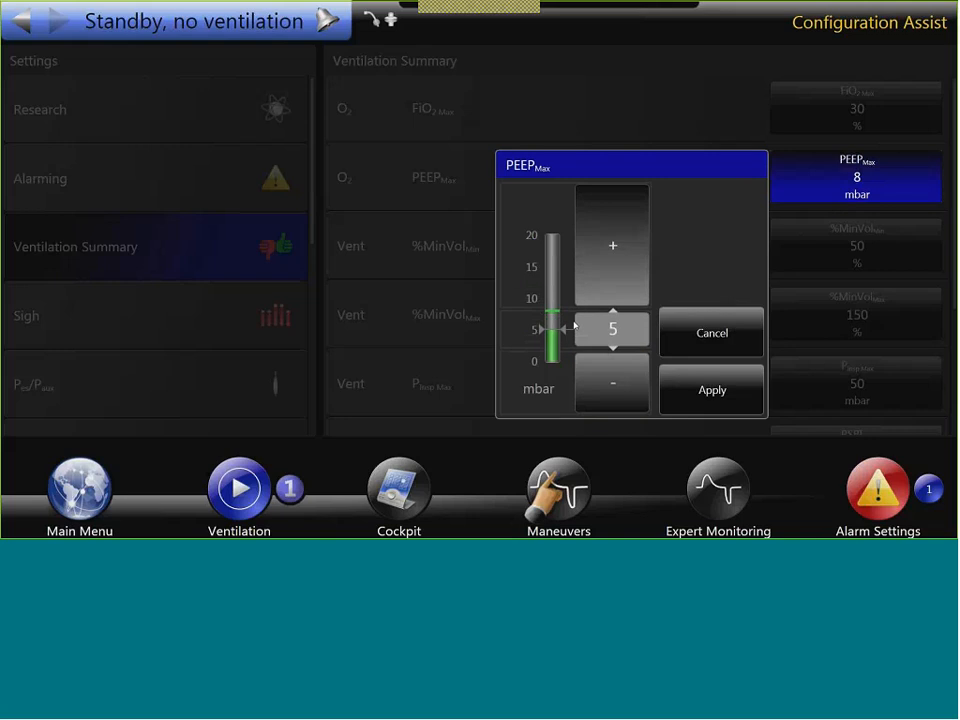
pyautogui.scroll(2, 574, 325)
pyautogui.scroll(-2, 574, 325)
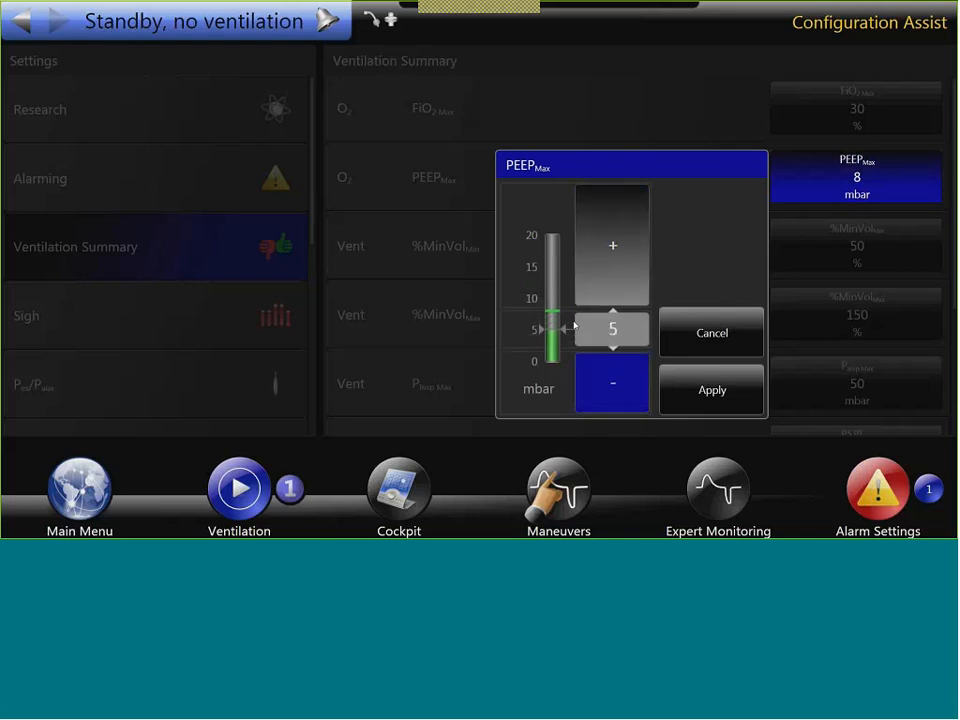
pyautogui.middleClick(574, 325)
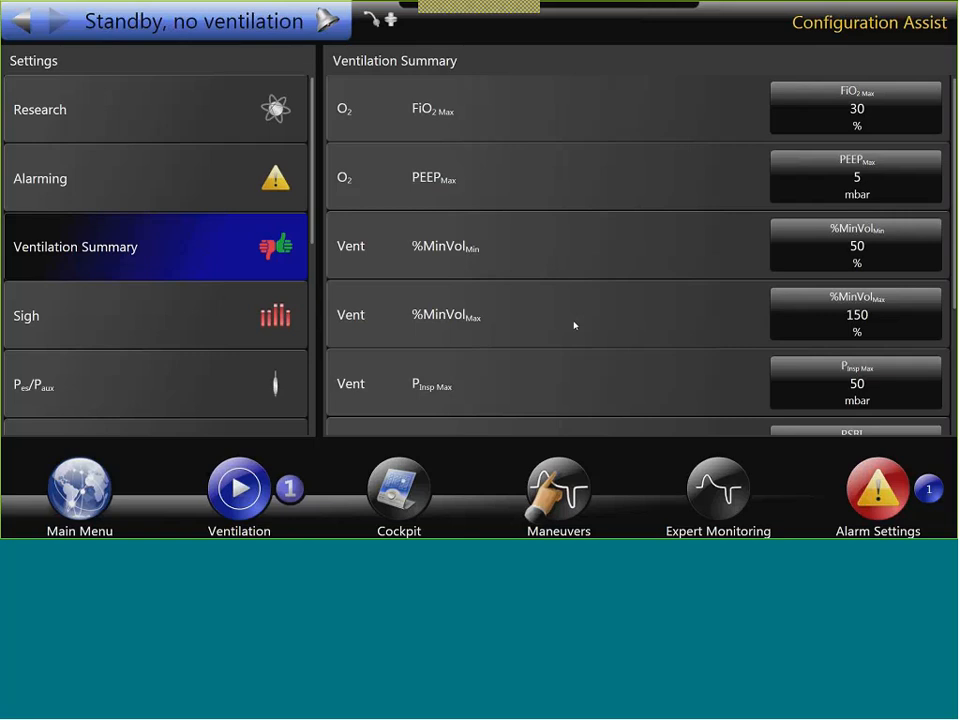
# Set the Ventilation Summary limit PInsp Max to 10 mbar.
pyautogui.scroll(-3, 574, 325)
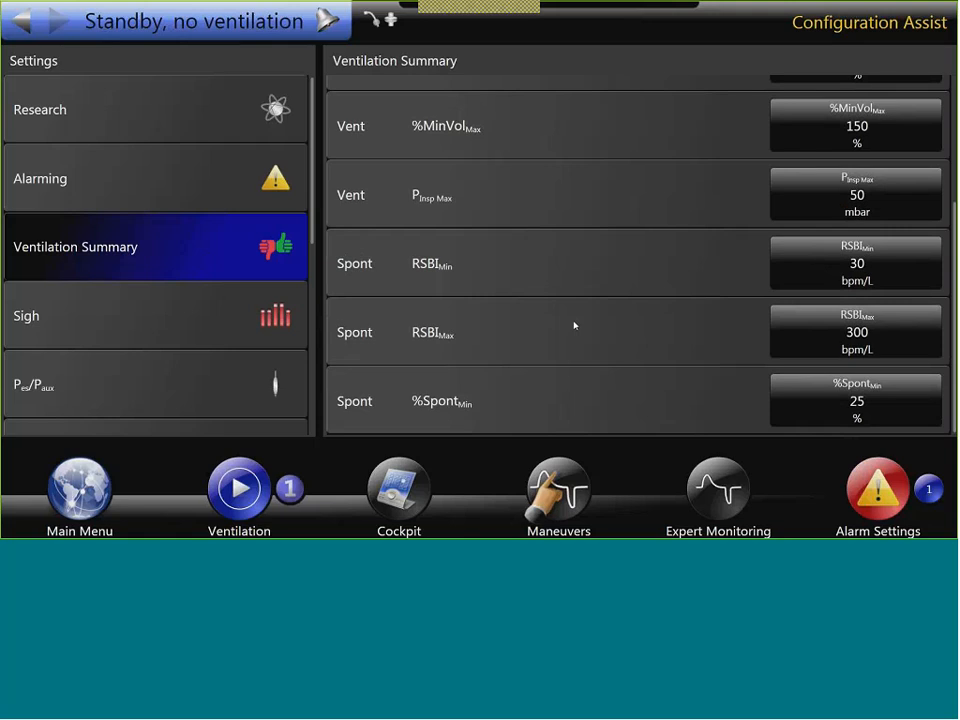
pyautogui.click(857, 195)
pyautogui.scroll(-15, 574, 325)
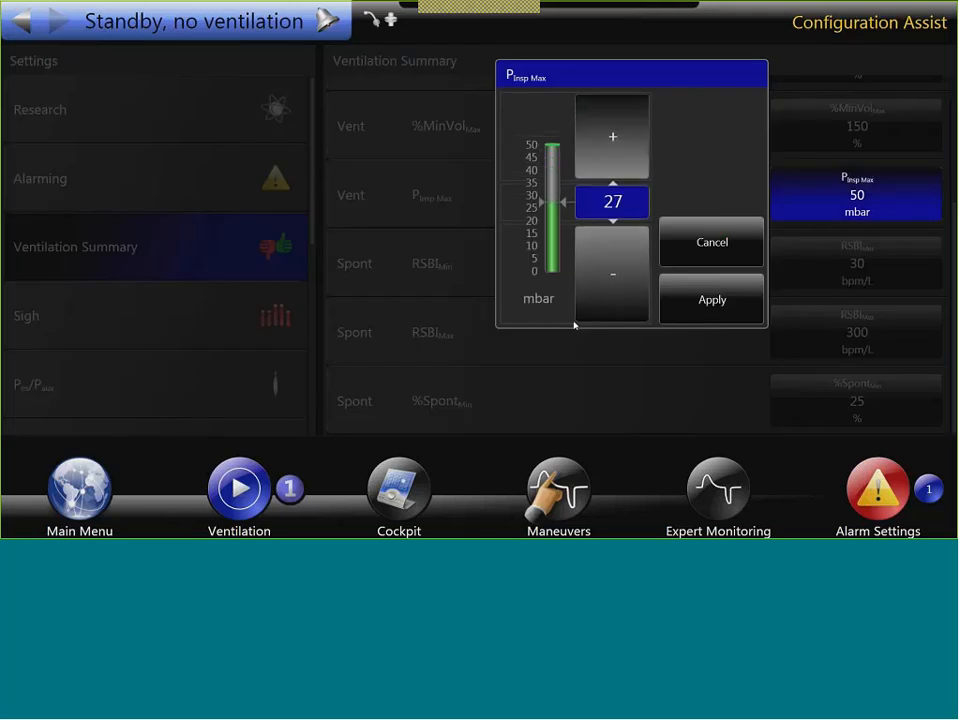
pyautogui.scroll(1, 574, 325)
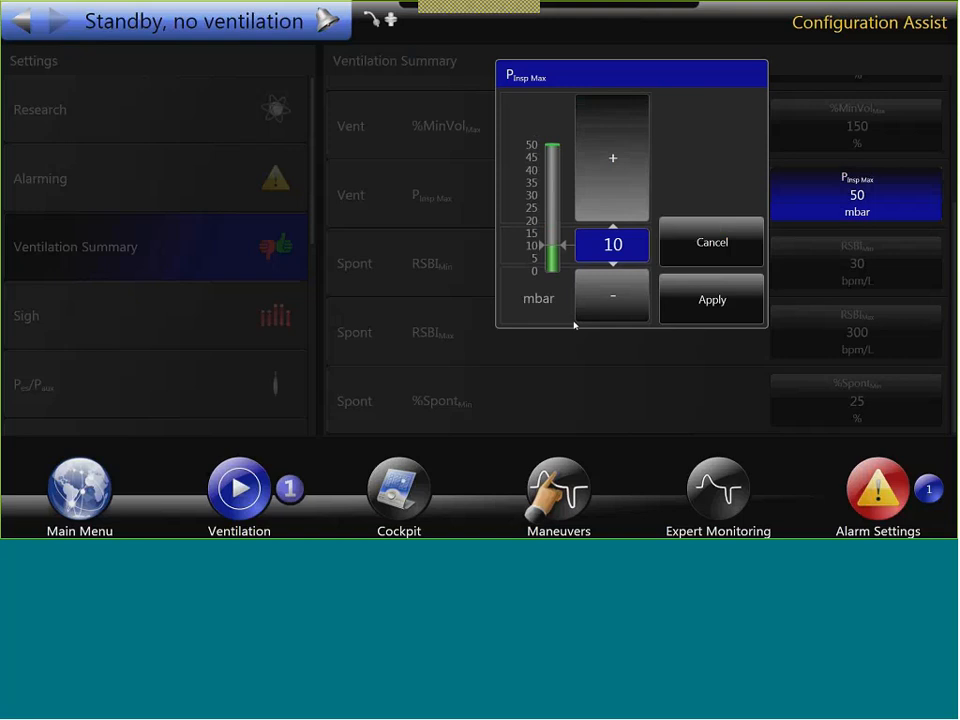
pyautogui.press('Return')
pyautogui.press('Return')
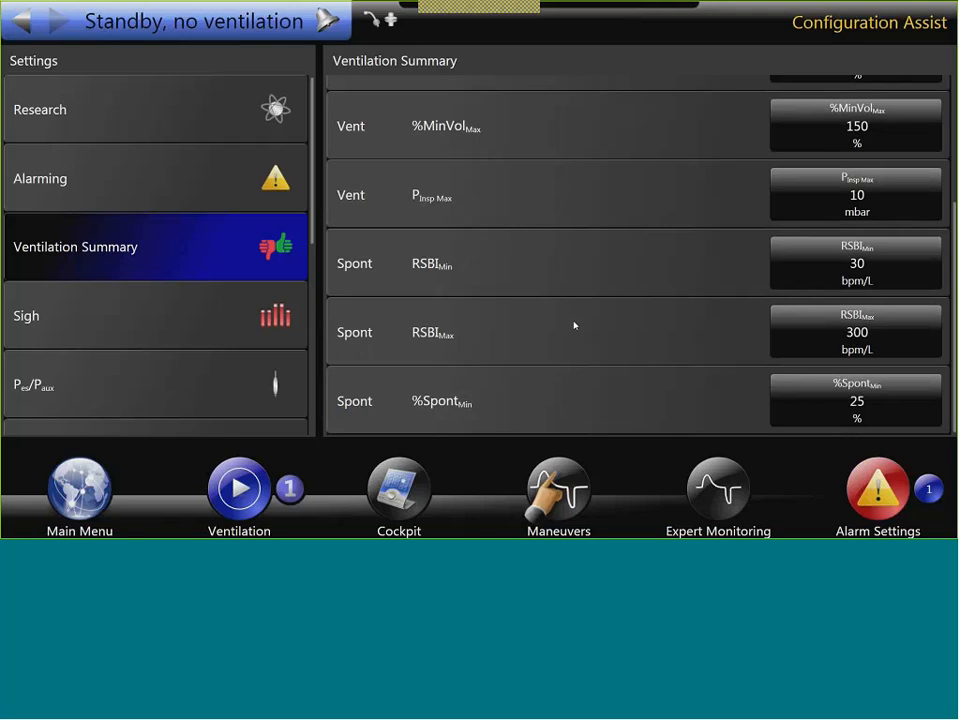
# Set the Ventilation Summary limit RSBI Max to 105 bpm/L.
pyautogui.click(575, 325)
pyautogui.scroll(-20, 575, 325)
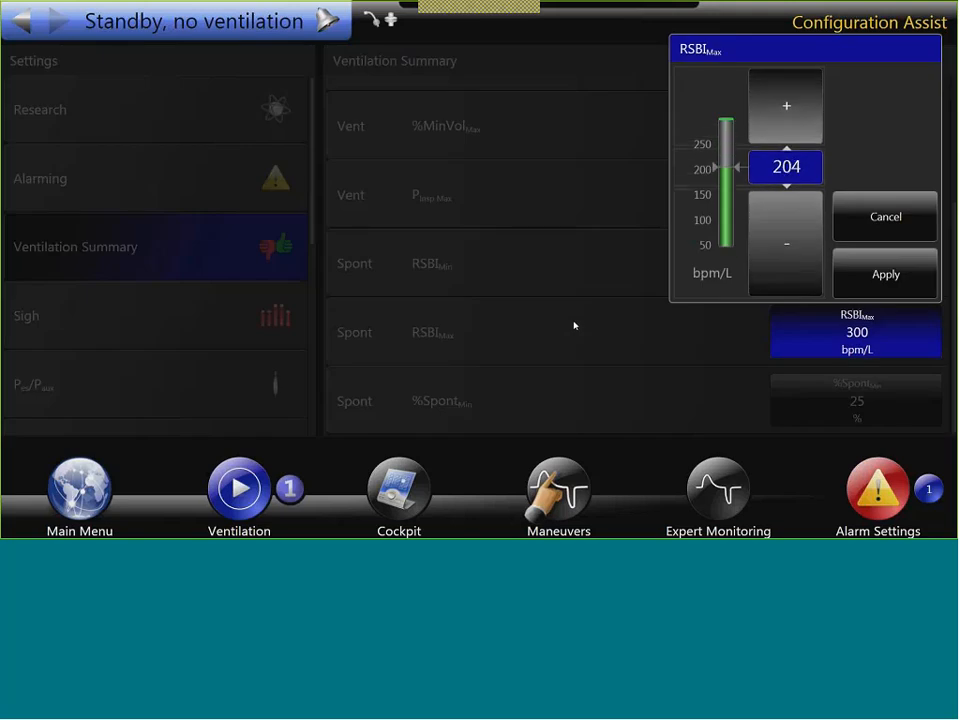
pyautogui.scroll(-7, 575, 325)
pyautogui.scroll(1, 575, 325)
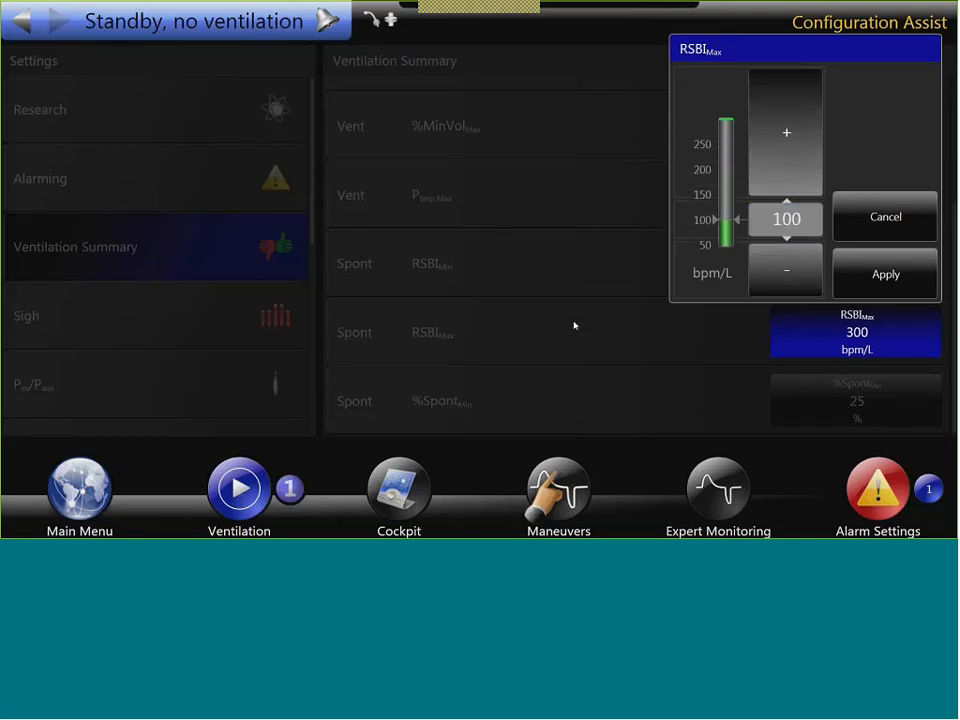
pyautogui.scroll(5, 575, 325)
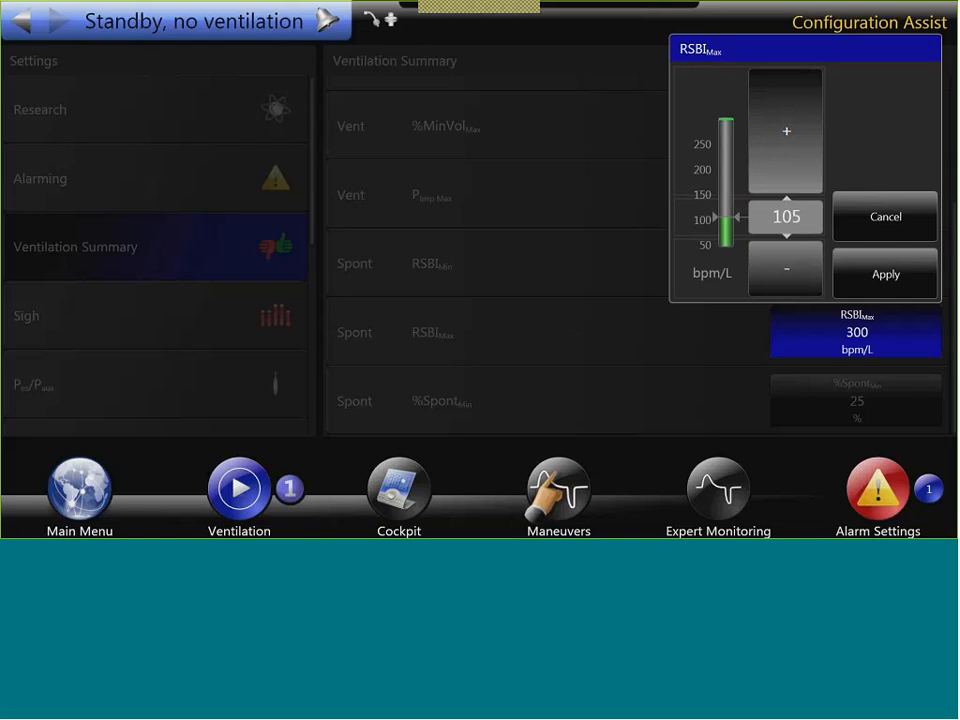
pyautogui.click(886, 273)
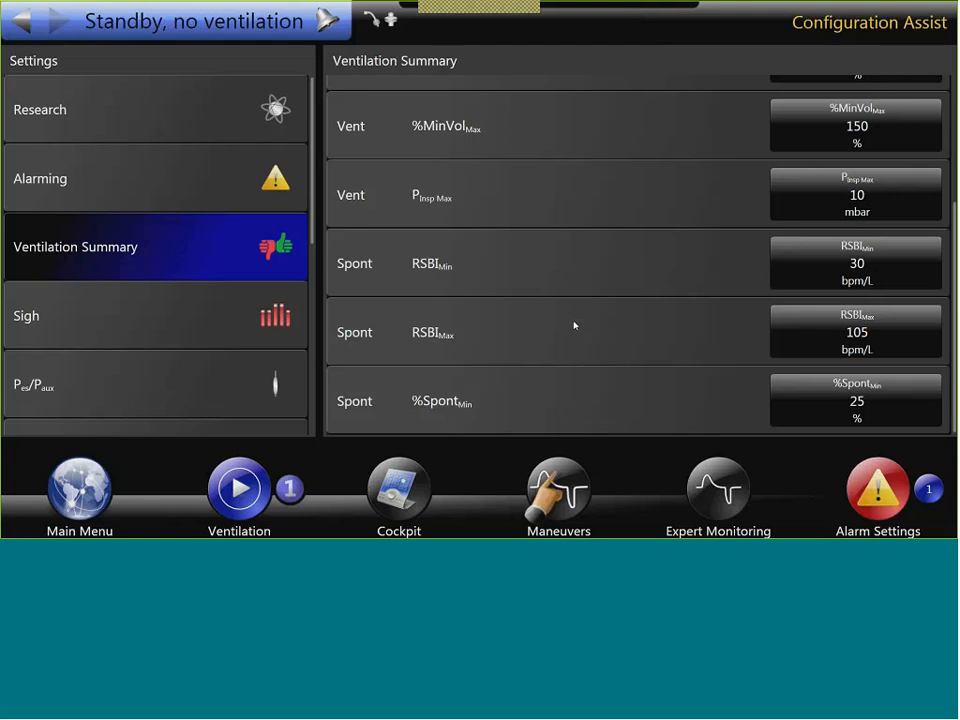
# Set the Ventilation Summary limit %Spont Min to 90 %.
pyautogui.click(856, 401)
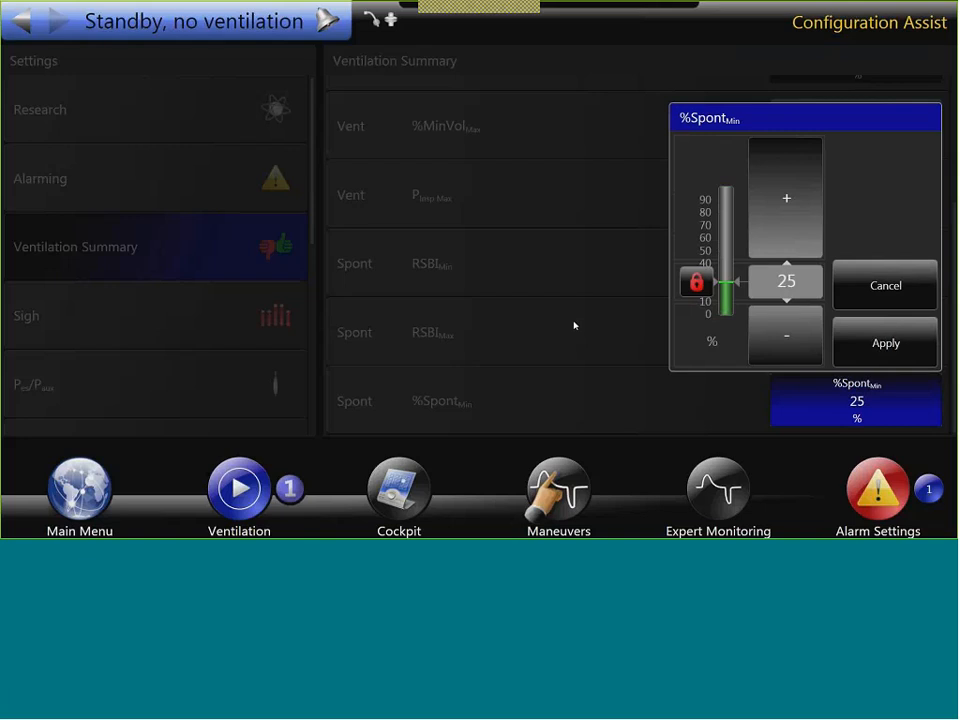
pyautogui.scroll(20, 575, 326)
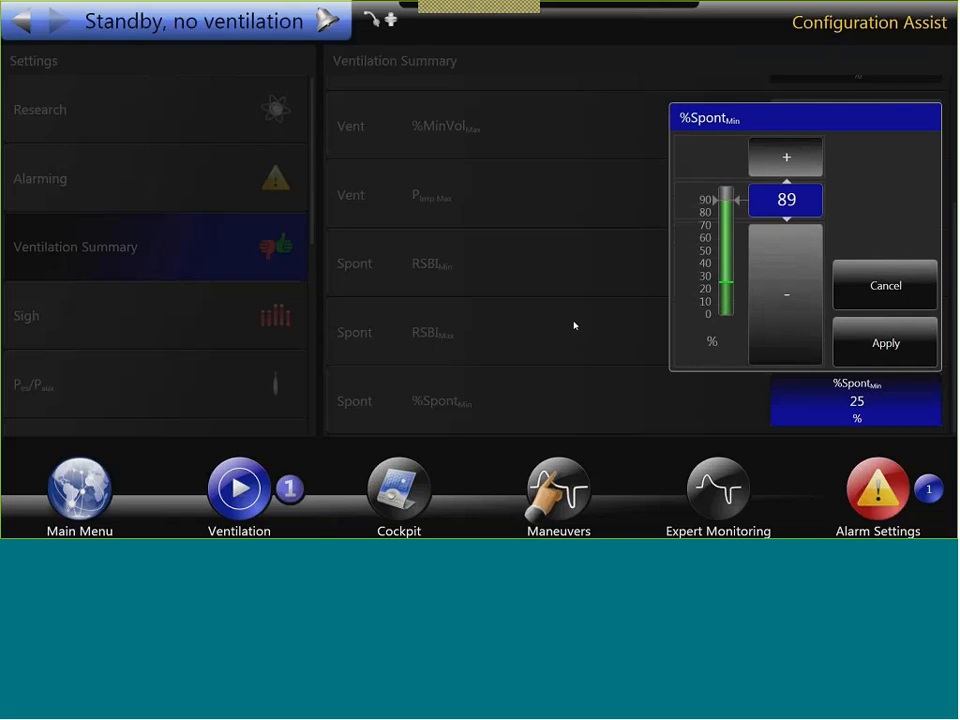
pyautogui.scroll(1, 480, 274)
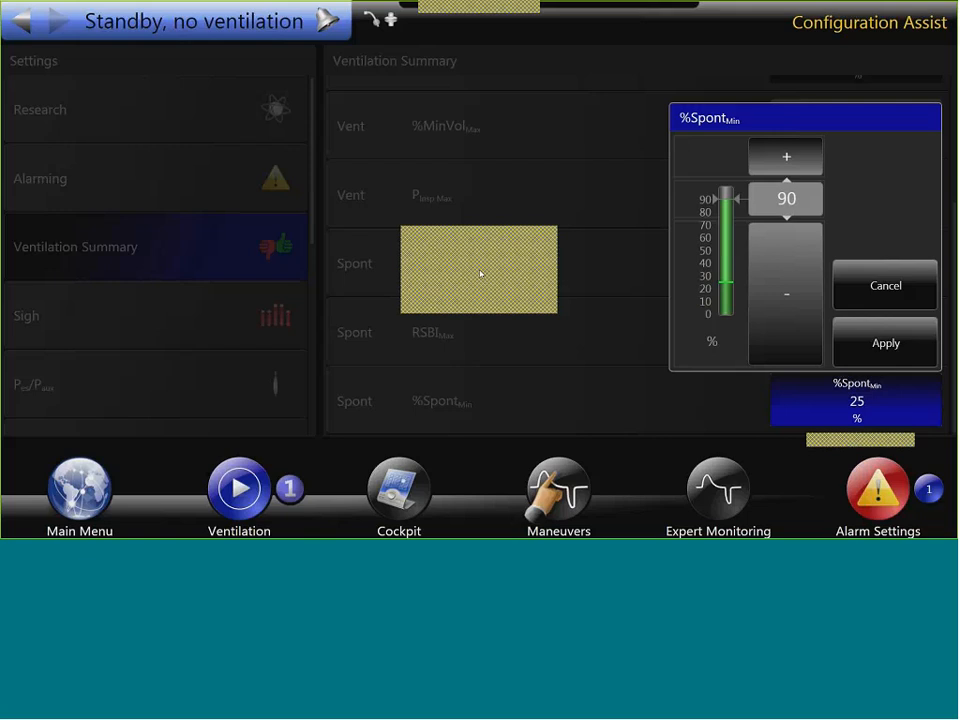
pyautogui.press('Return')
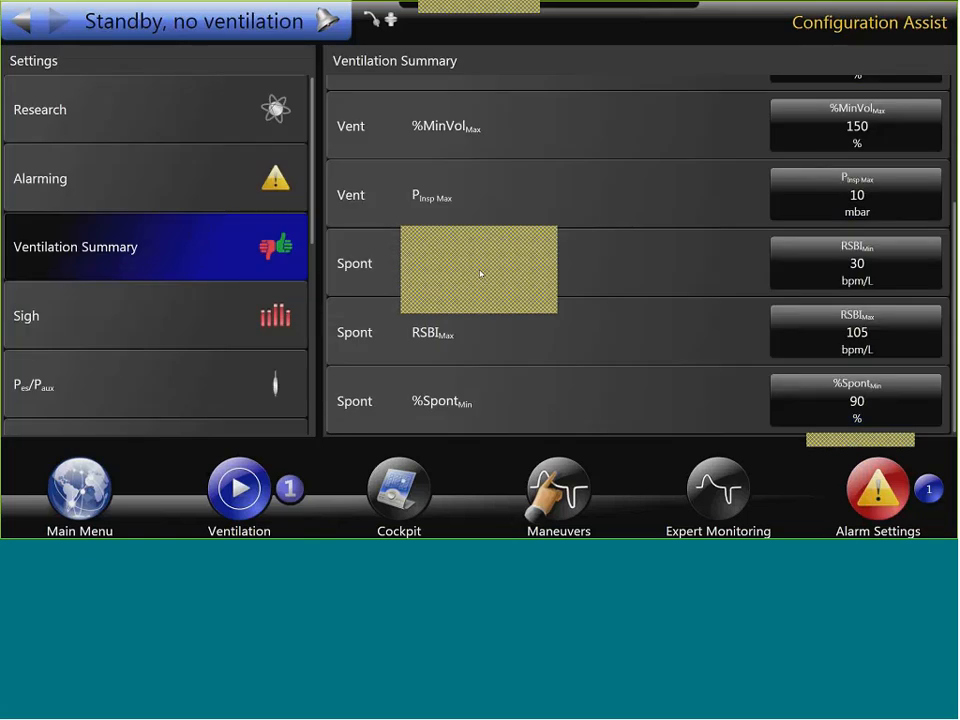
# Start ventilation from the Cockpit and replace the PPeak reading with Vent Summary.
pyautogui.click(399, 490)
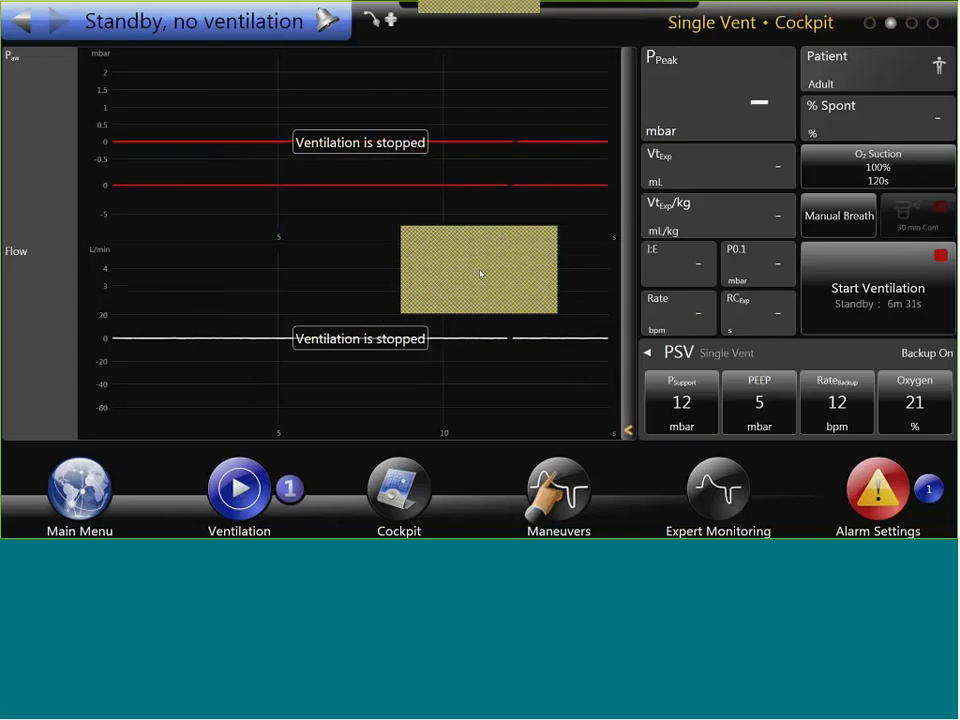
pyautogui.click(878, 288)
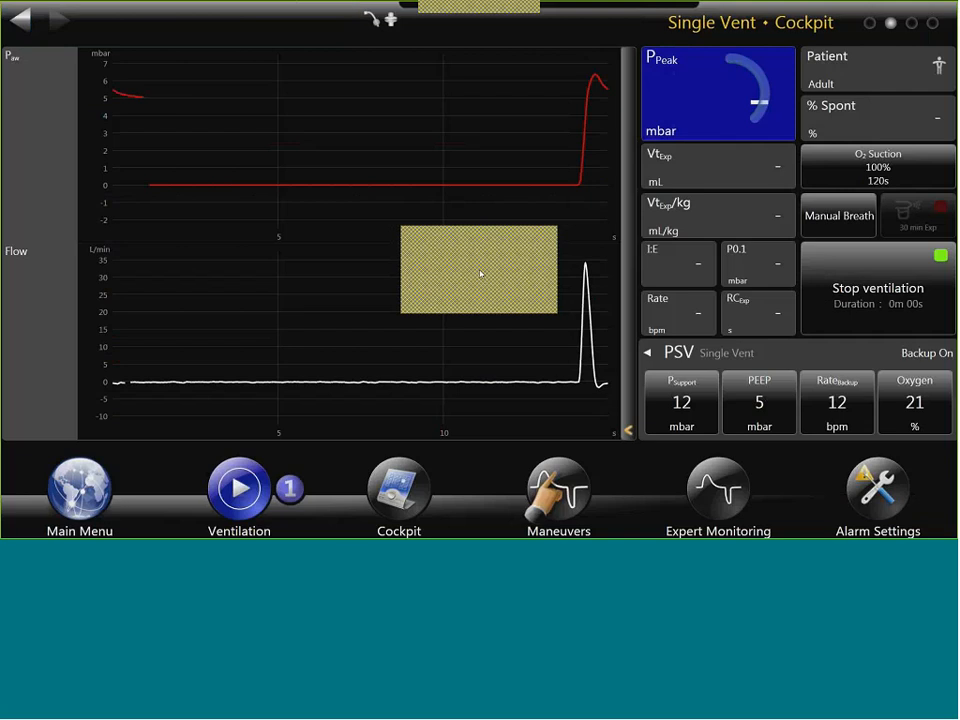
pyautogui.click(527, 114)
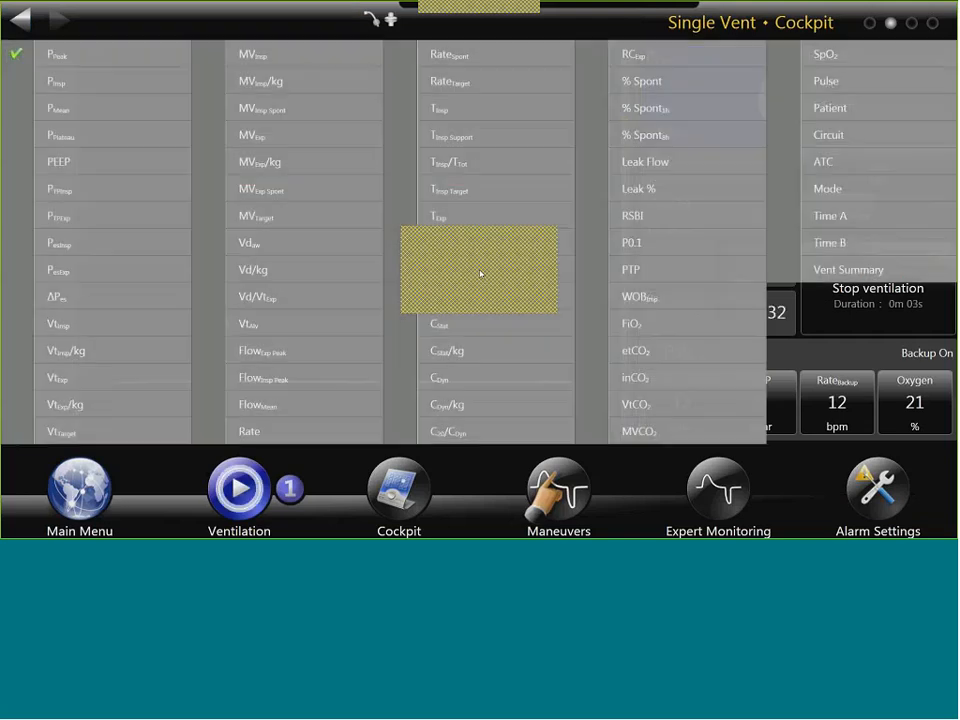
pyautogui.click(854, 270)
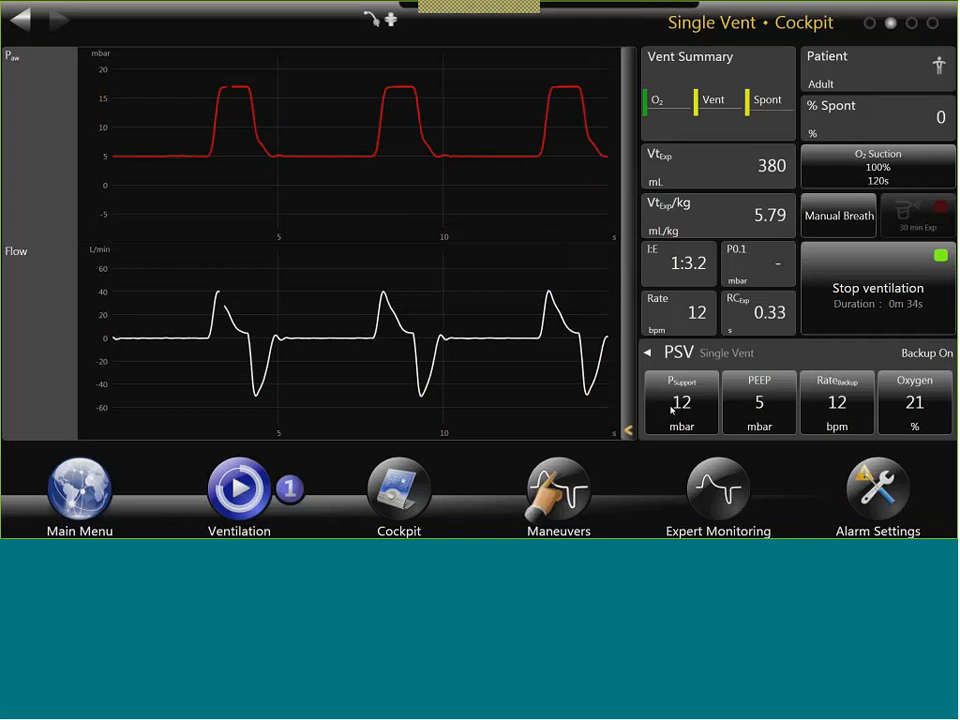
# Lower the PSV setting PSupport to 9 mbar and further to 8 mbar.
pyautogui.click(681, 403)
pyautogui.scroll(-1, 671, 410)
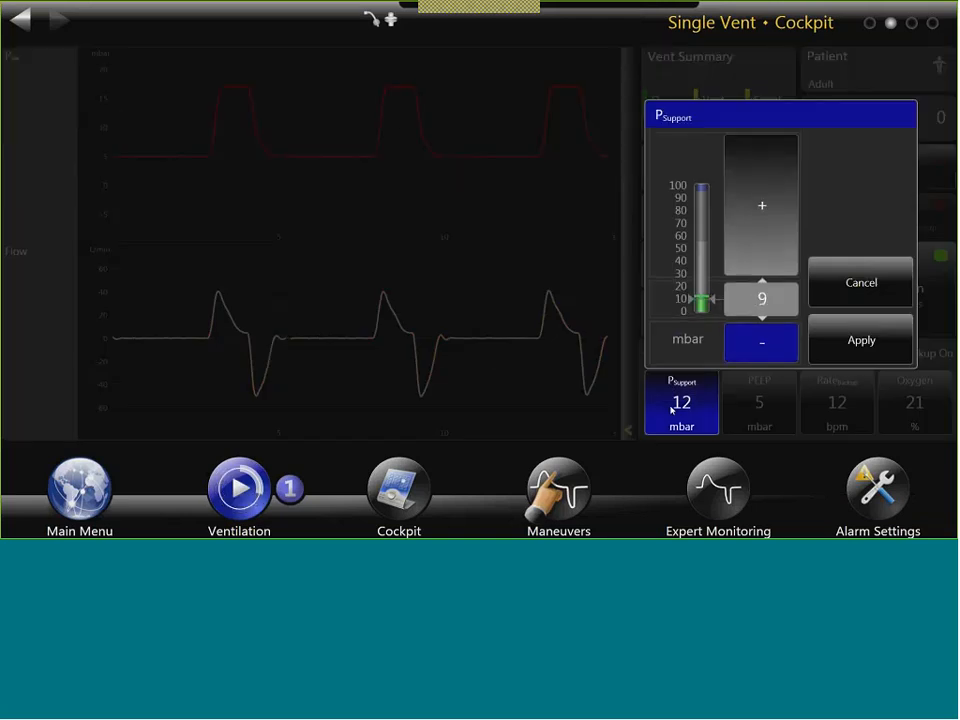
pyautogui.click(671, 410)
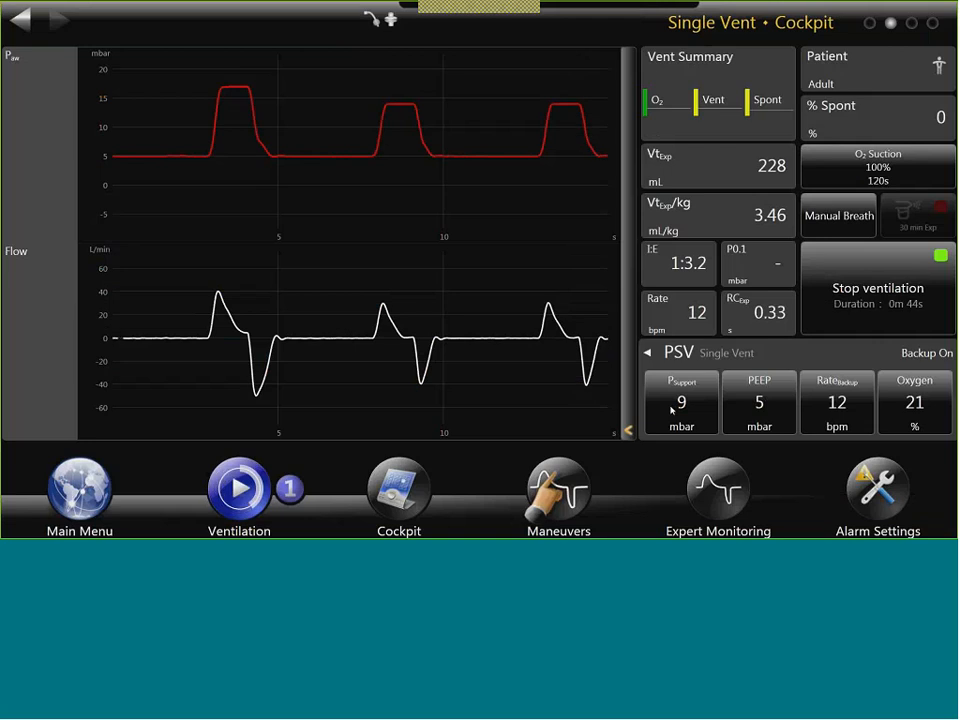
pyautogui.click(681, 405)
pyautogui.click(676, 405)
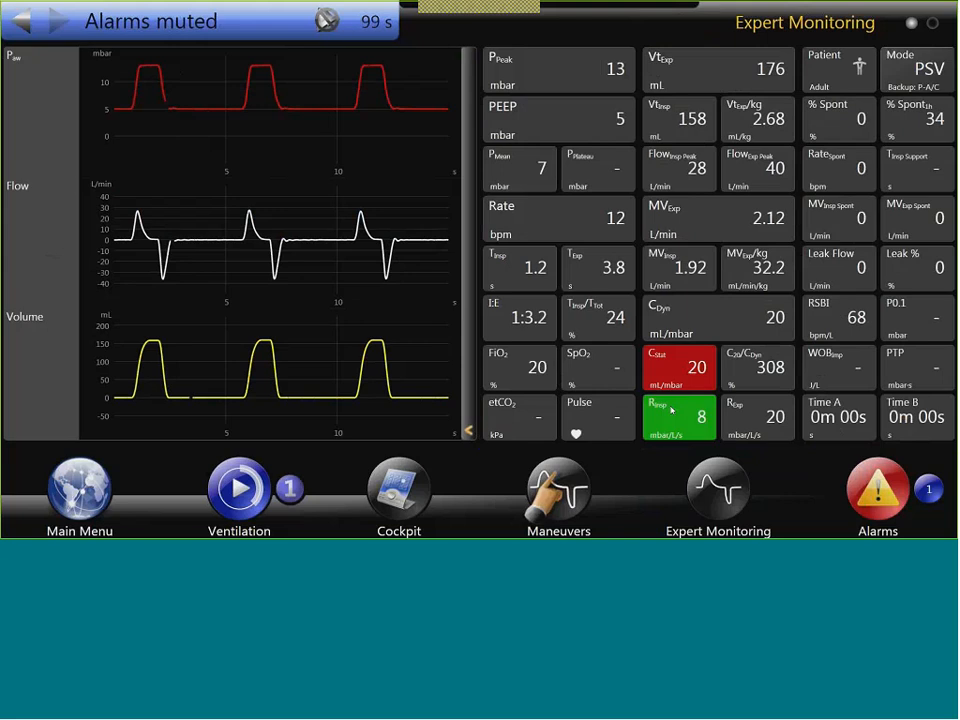
# Open the choice of replacement values for the PEEP reading in Expert Monitoring.
pyautogui.click(559, 127)
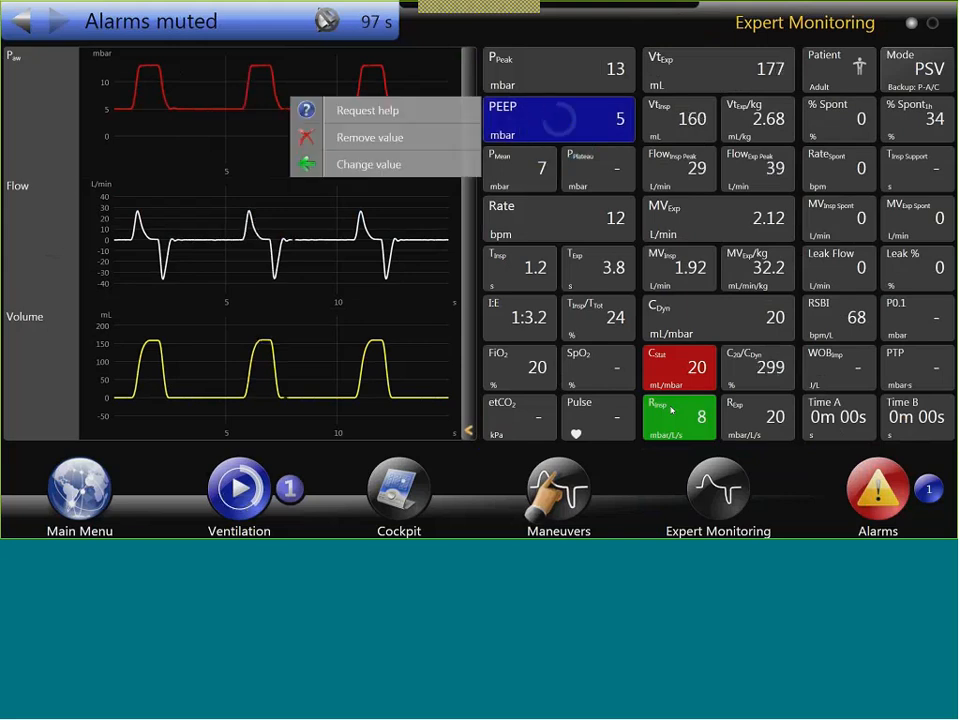
pyautogui.click(385, 164)
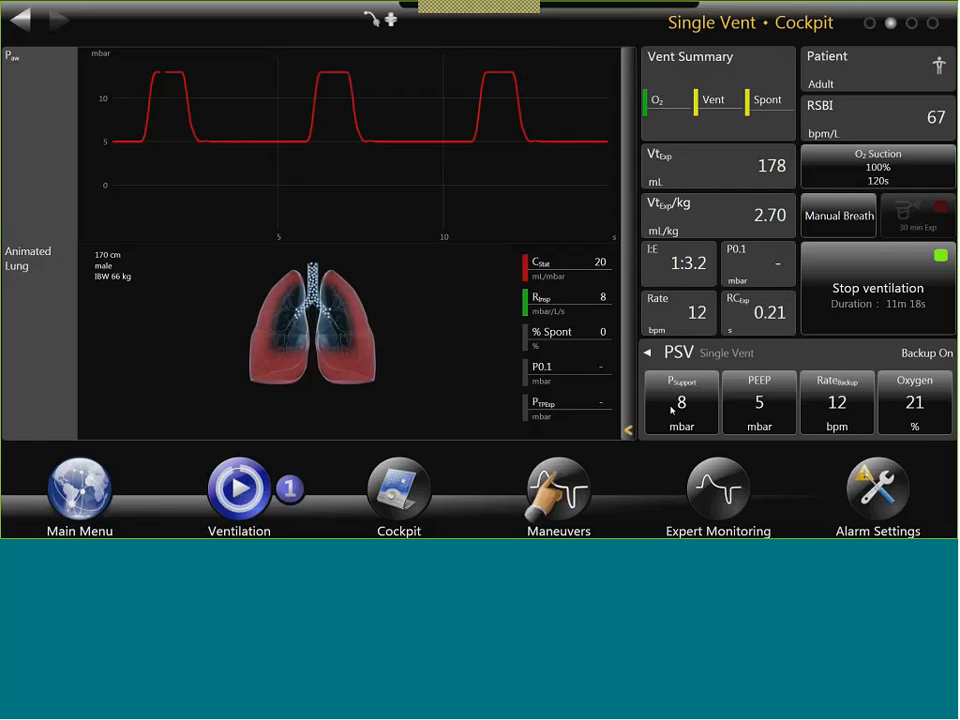
# Replace the Vent Summary reading in the Cockpit with etCO2.
pyautogui.click(718, 94)
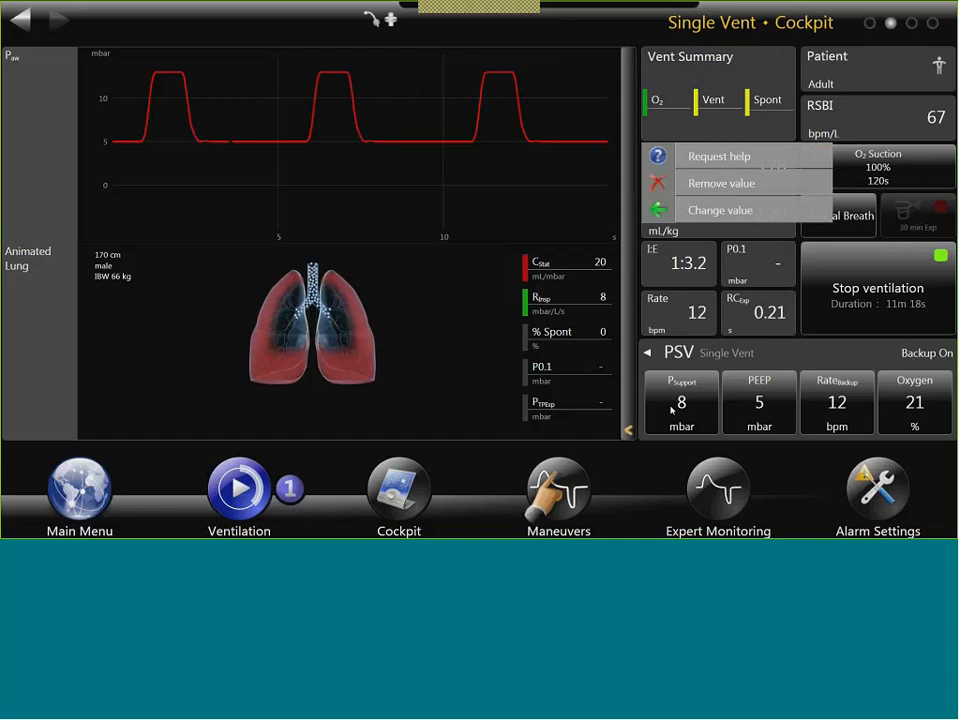
pyautogui.click(720, 210)
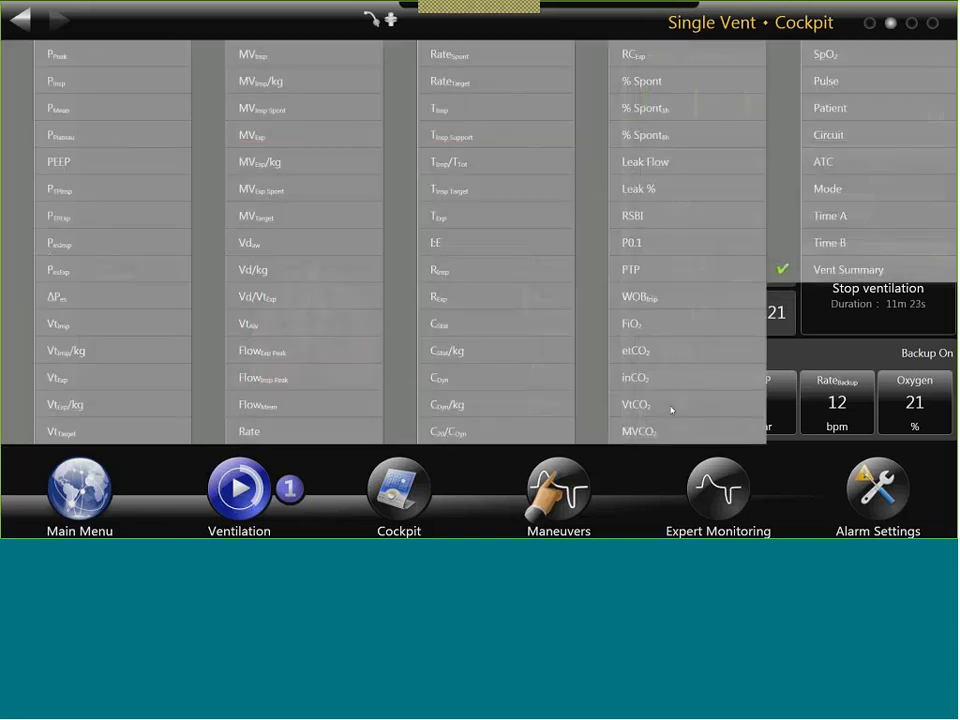
pyautogui.click(687, 350)
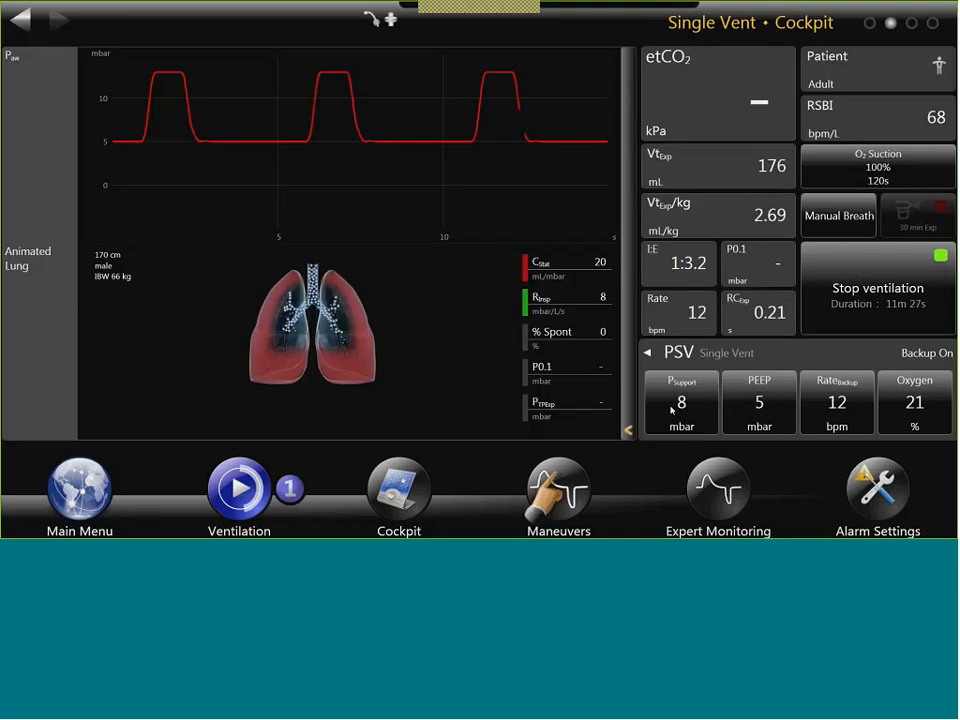
# Replace the Animated Lung display in the Cockpit with the CO2 curve.
pyautogui.click(28, 258)
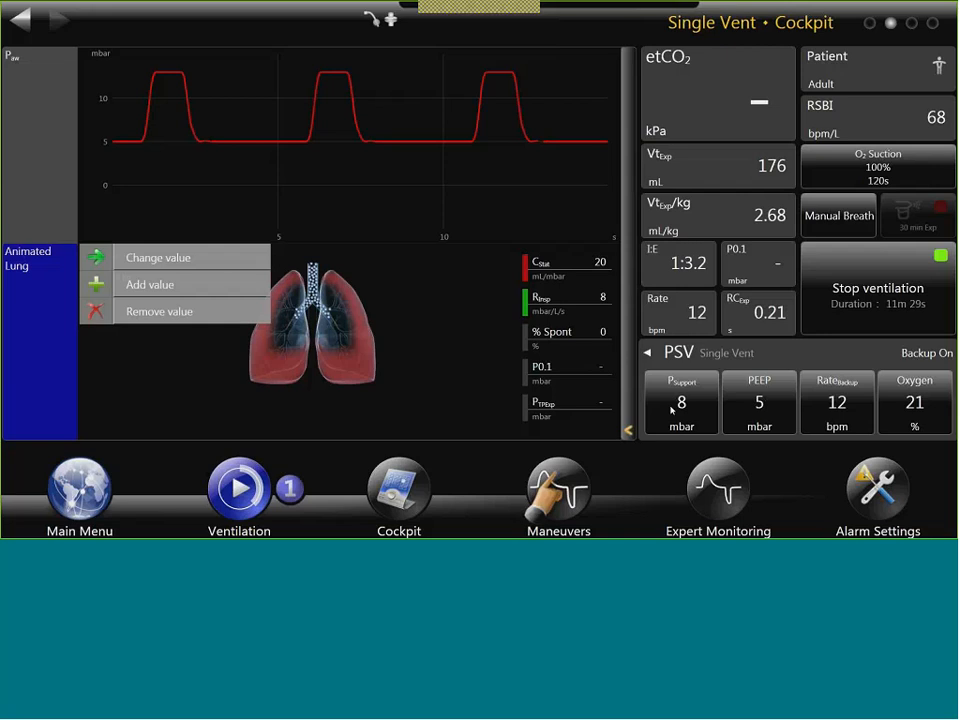
pyautogui.click(158, 258)
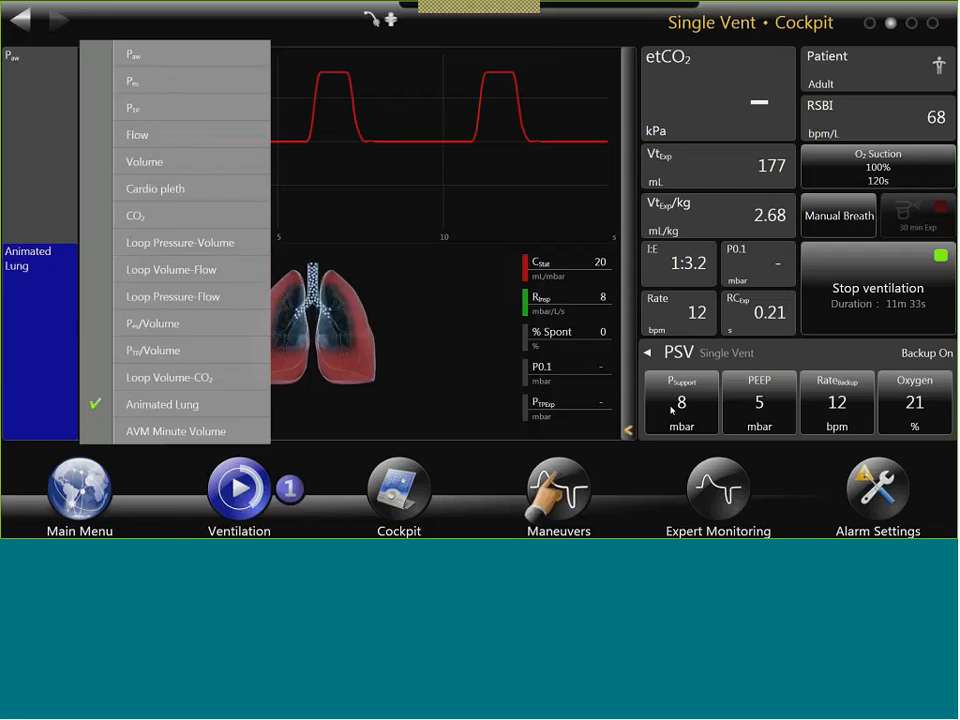
pyautogui.click(136, 216)
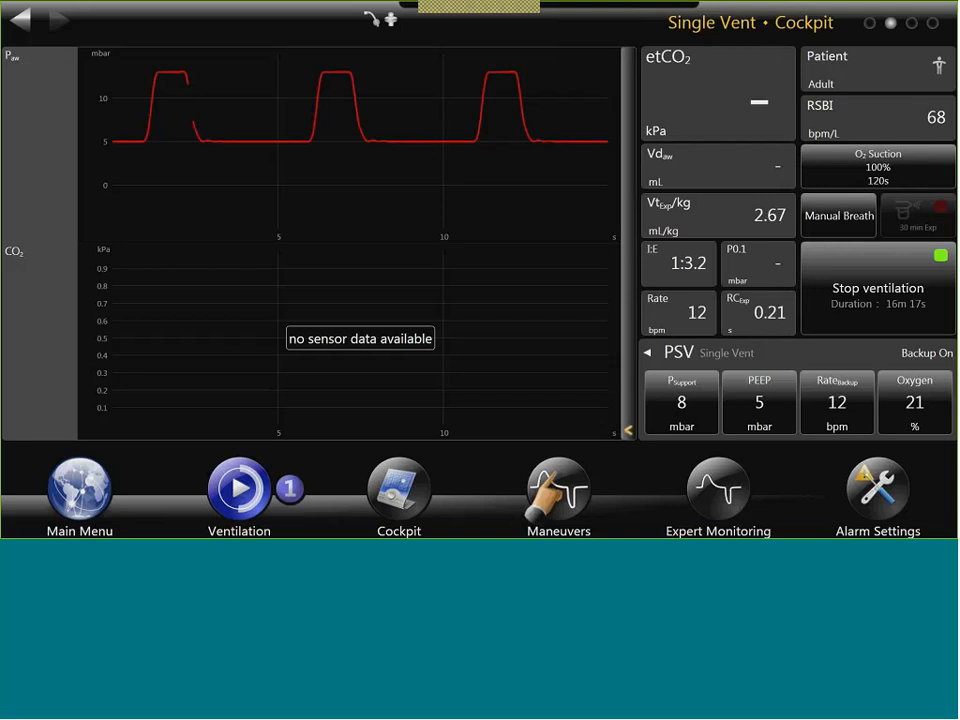
pyautogui.click(671, 410)
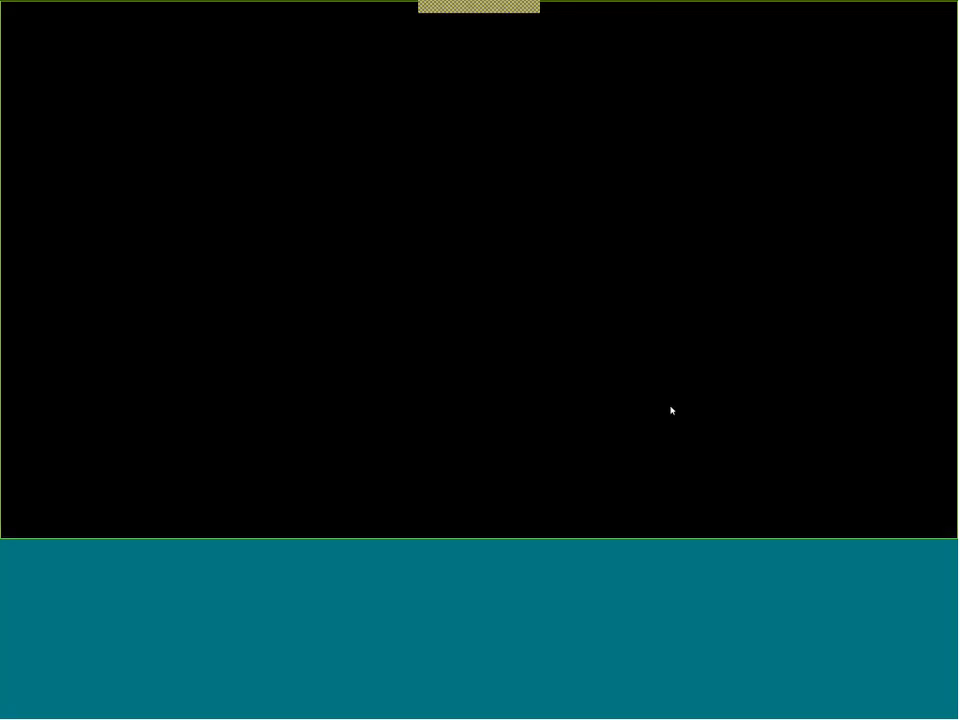